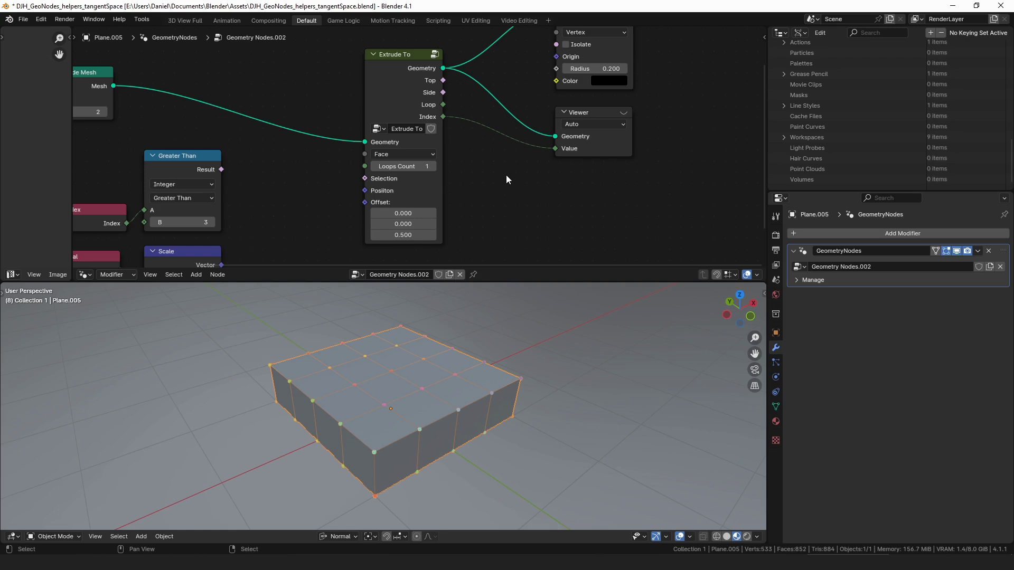
- Set the Extrude To node's Loops Count to 4 and look through its extrusion mode options, keeping Face
left_click(416, 93)
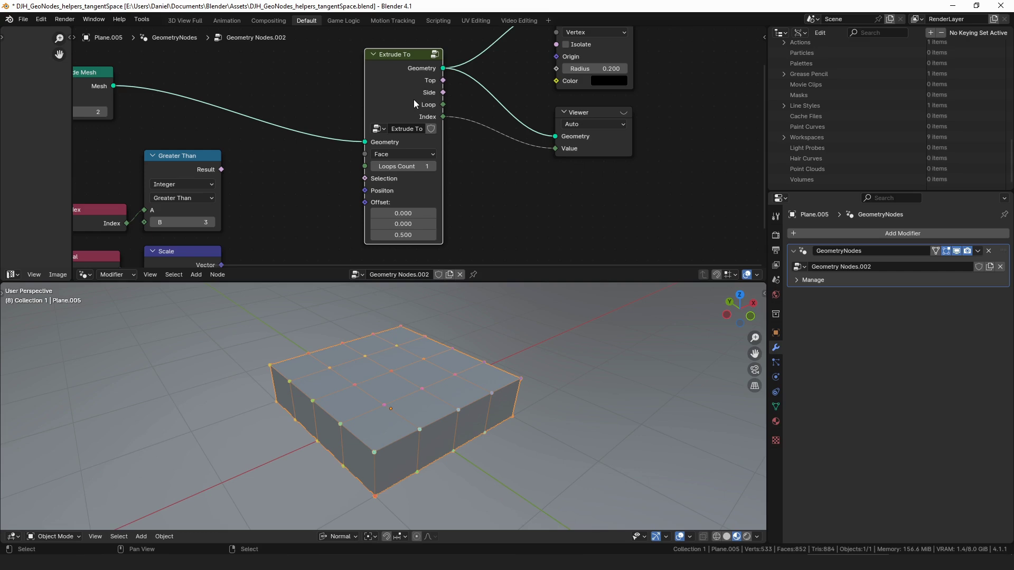
left_click(433, 166)
left_click(433, 167)
left_click(433, 166)
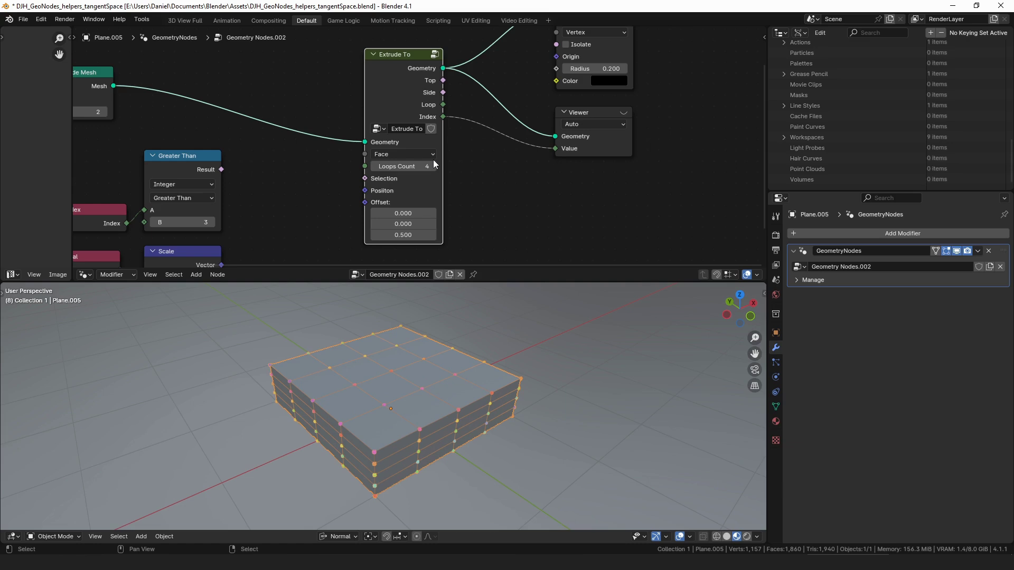
left_click(423, 154)
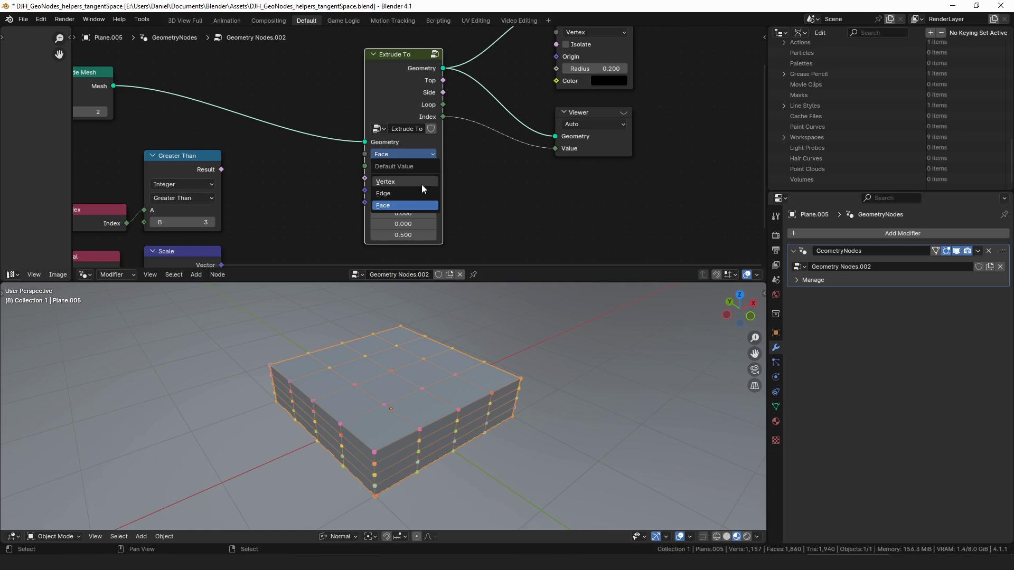
left_click(495, 180)
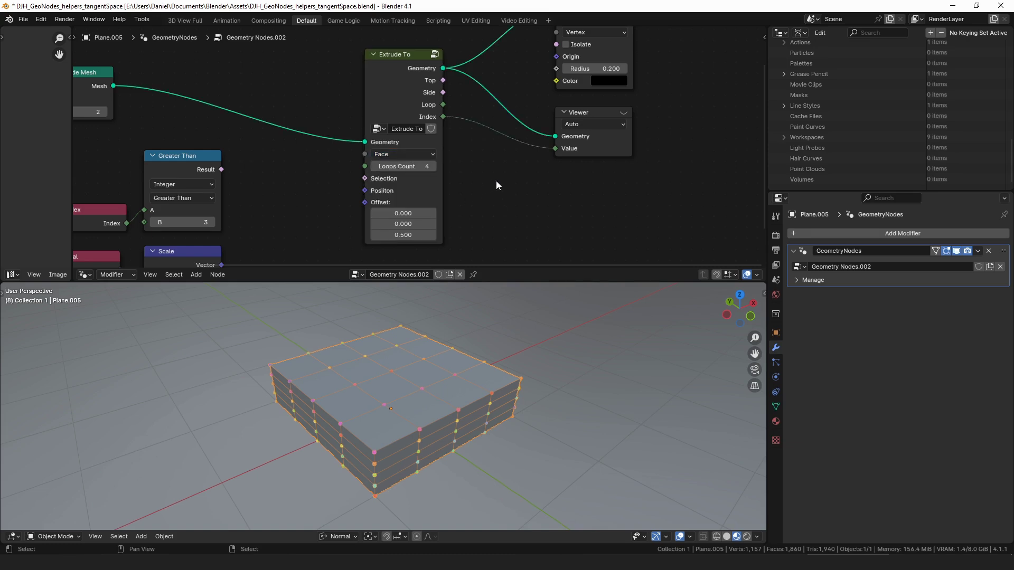
- Preview the Extrude To node's Loop output through the Viewer and inspect the values along the box's sides
middle_click_drag(483, 145, 470, 158)
left_click_drag(429, 117, 541, 161)
left_click(597, 154)
middle_click_drag(488, 364, 468, 384)
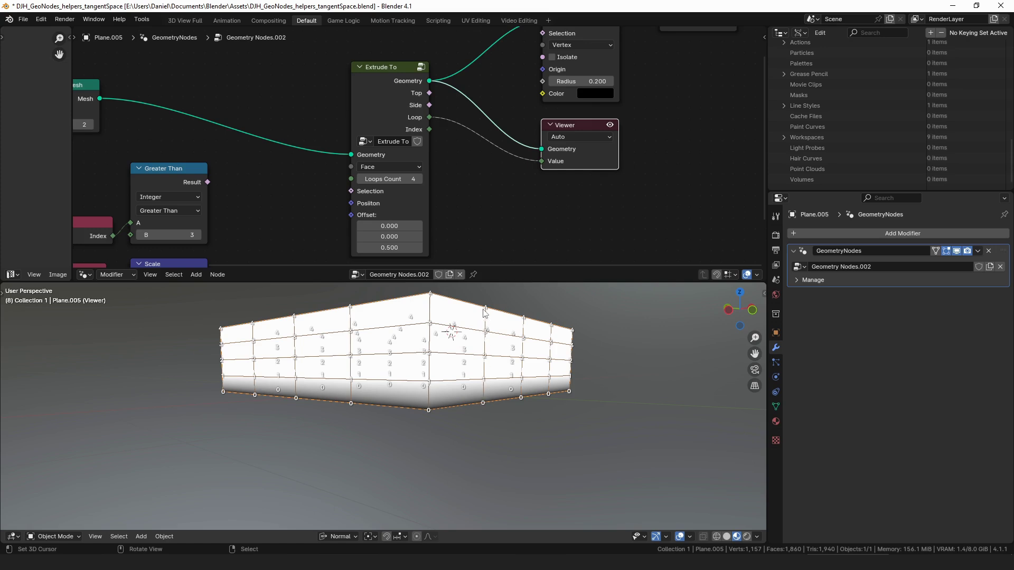
- Reduce the Loops Count to 3 and inspect the Extrude To node's Index values on the box
left_click(361, 179)
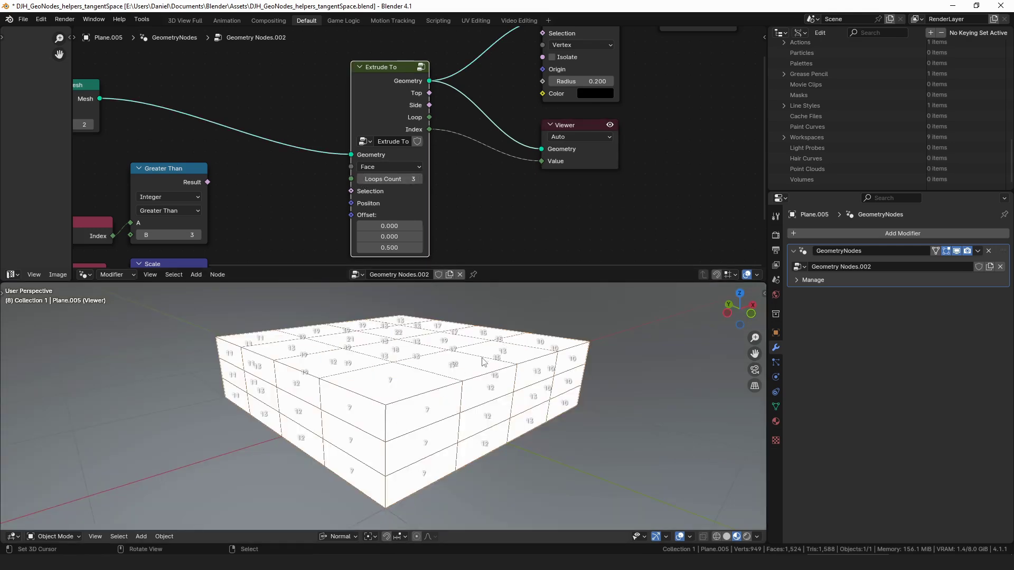
mouse_move(483, 358)
middle_mouse_down()
mouse_move(480, 372)
mouse_move(492, 381)
mouse_move(491, 373)
middle_mouse_up()
scroll(480, 391, "down", 1)
scroll(446, 424, "up", 2)
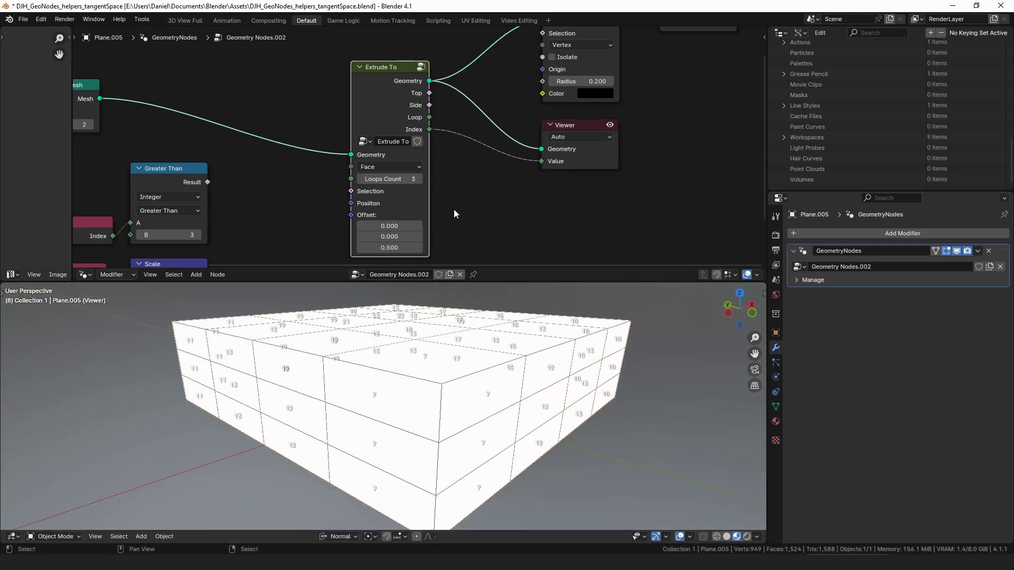
scroll(462, 435, "down", 4)
middle_click_drag(444, 420, 452, 457)
mouse_move(440, 499)
left_mouse_down()
mouse_move(429, 402)
mouse_move(364, 439)
mouse_move(436, 480)
left_mouse_up()
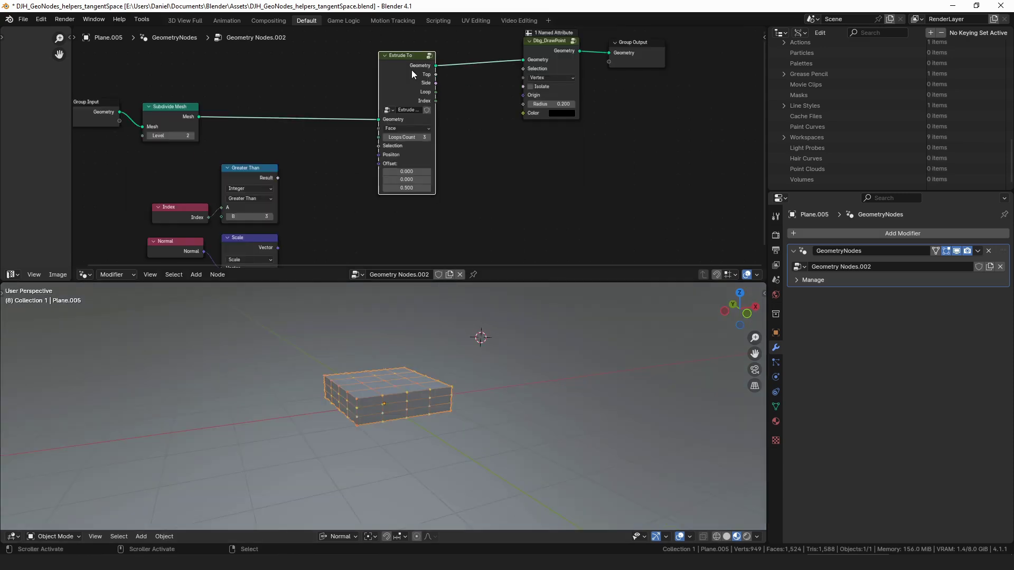
- Nudge the Extrude To node into place and set its Loops Count to 4
middle_click_drag(411, 70, 413, 79)
left_click_drag(411, 70, 412, 68)
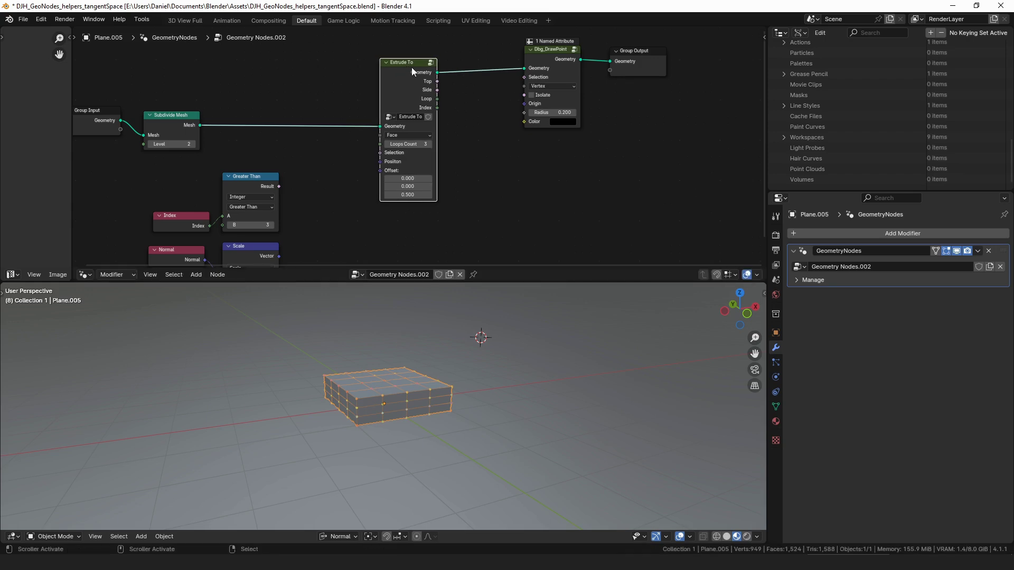
scroll(436, 141, "up", 2)
left_click(436, 144)
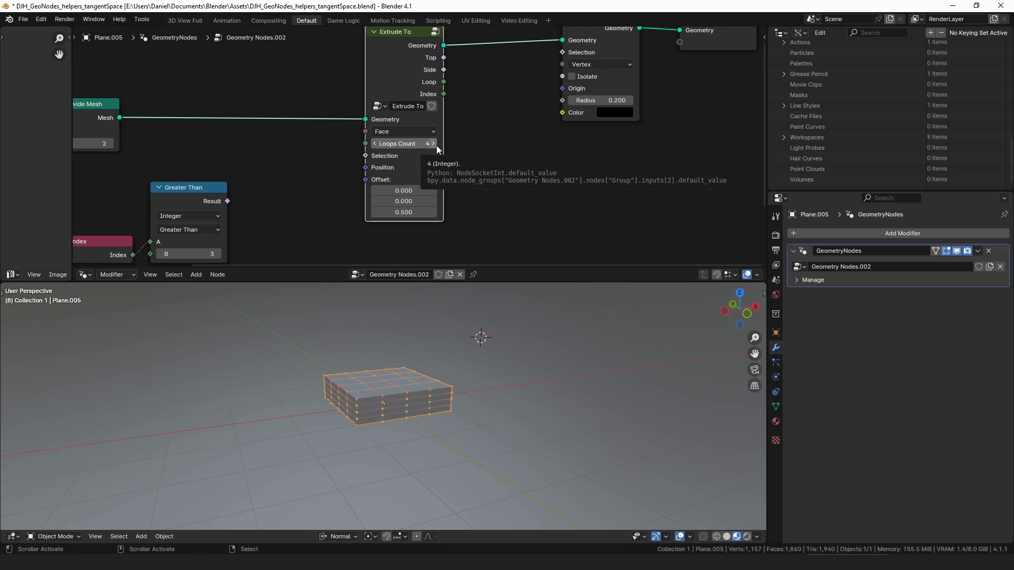
middle_click_drag(473, 131, 439, 154)
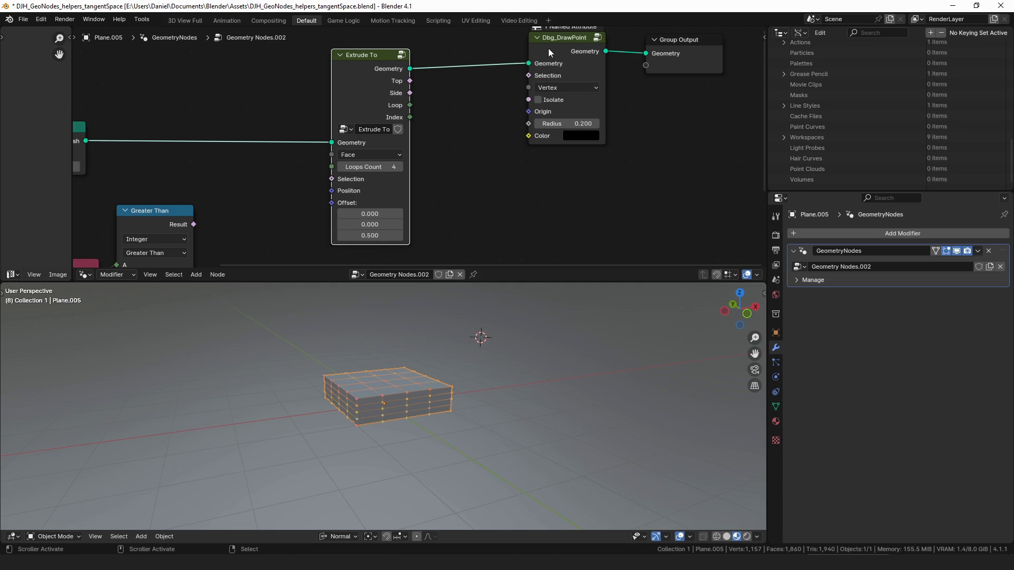
- Open the Extrude To node group for editing and bring its whole node tree into view
left_click_drag(546, 49, 546, 60)
key("Tab")
middle_click_drag(319, 79, 541, 104)
scroll(414, 102, "down", 5)
middle_click_drag(414, 100, 412, 113)
scroll(404, 119, "down", 8)
middle_click_drag(353, 136, 427, 193)
middle_click_drag(477, 94, 338, 155, "ctrl")
middle_click_drag(351, 113, 364, 196, "ctrl")
middle_click_drag(383, 183, 316, 157)
scroll(317, 156, "up", 1)
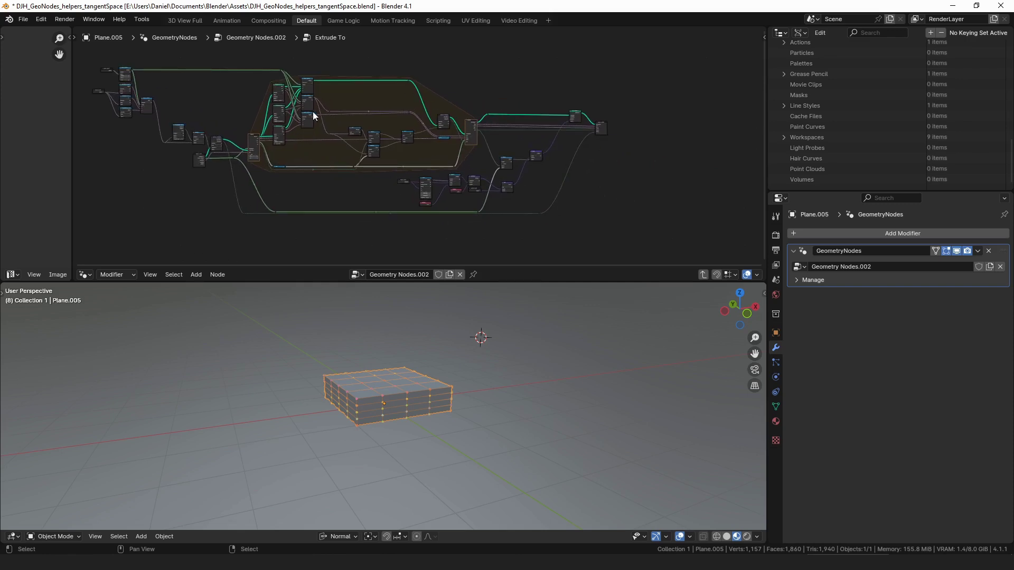
- Annotate the node tree by circling the repeat zone and tracing its geometry output to the node before the Group Output
mouse_move(381, 55)
left_mouse_down()
mouse_move(281, 72)
mouse_move(261, 60)
left_mouse_up()
mouse_move(247, 135)
left_mouse_down()
mouse_move(412, 99)
mouse_move(445, 126)
mouse_move(398, 148)
mouse_move(477, 123)
mouse_move(474, 156)
left_mouse_up()
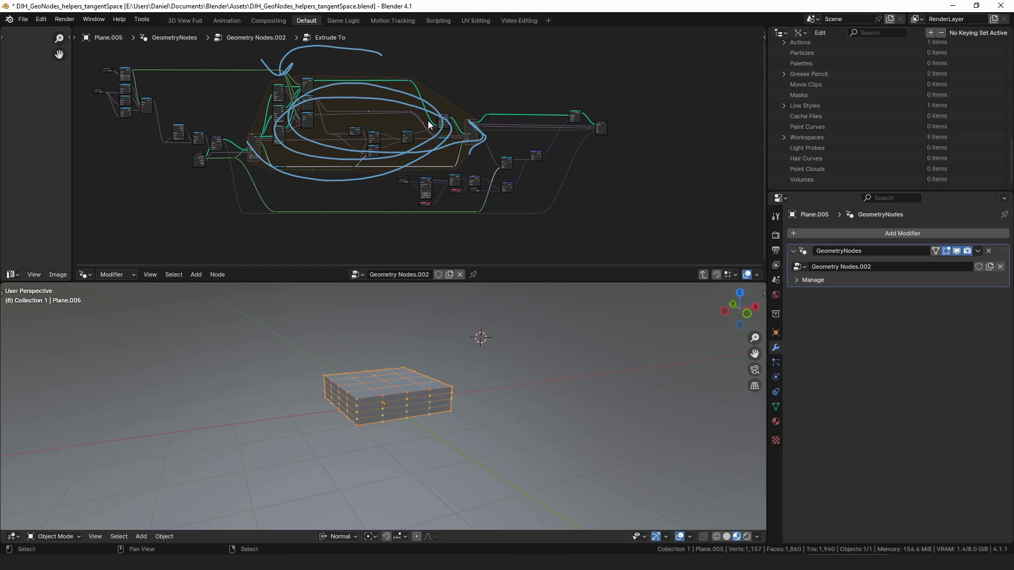
mouse_move(478, 127)
left_mouse_down()
mouse_move(491, 103)
mouse_move(571, 106)
left_mouse_up()
mouse_move(562, 99)
left_mouse_down()
mouse_move(574, 108)
mouse_move(564, 115)
mouse_move(587, 109)
mouse_move(571, 106)
left_mouse_up()
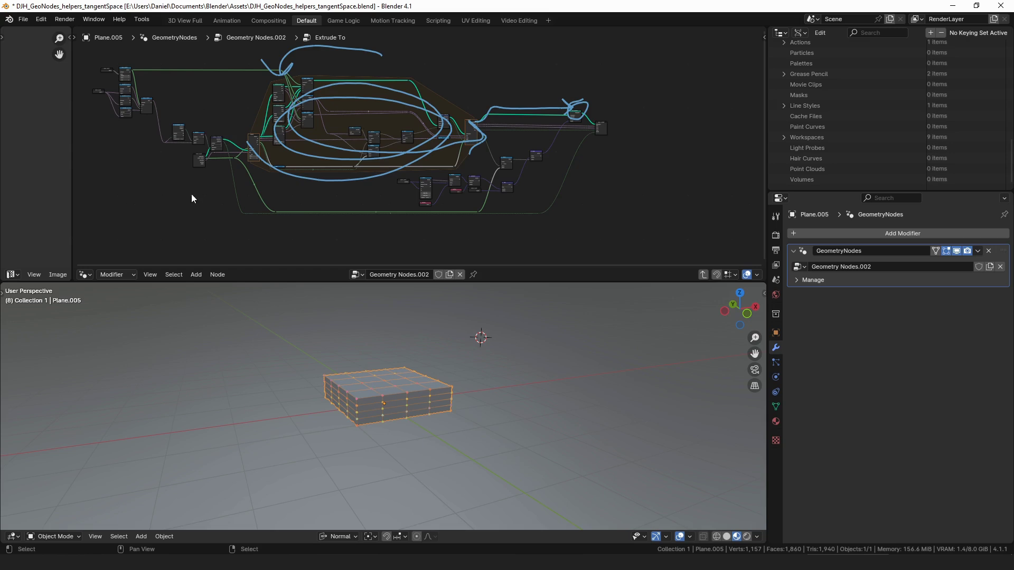
- Show the Extrude To group's interface socket list
key("n")
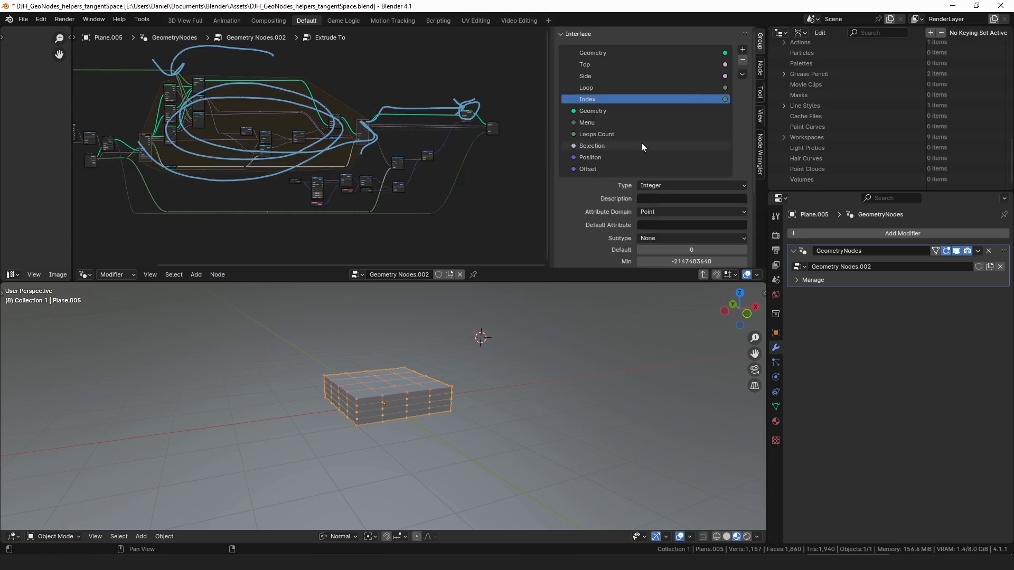
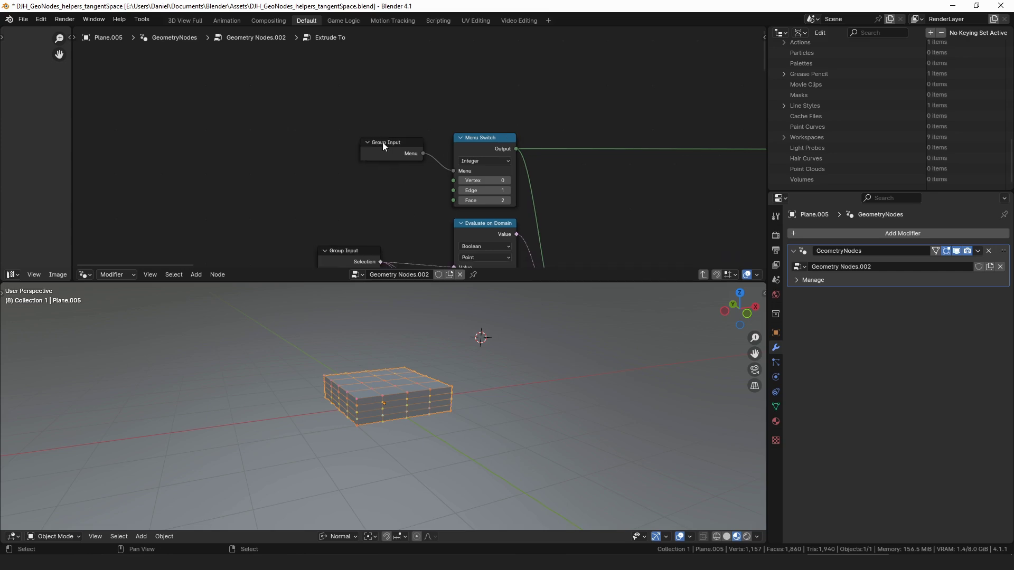
key("n")
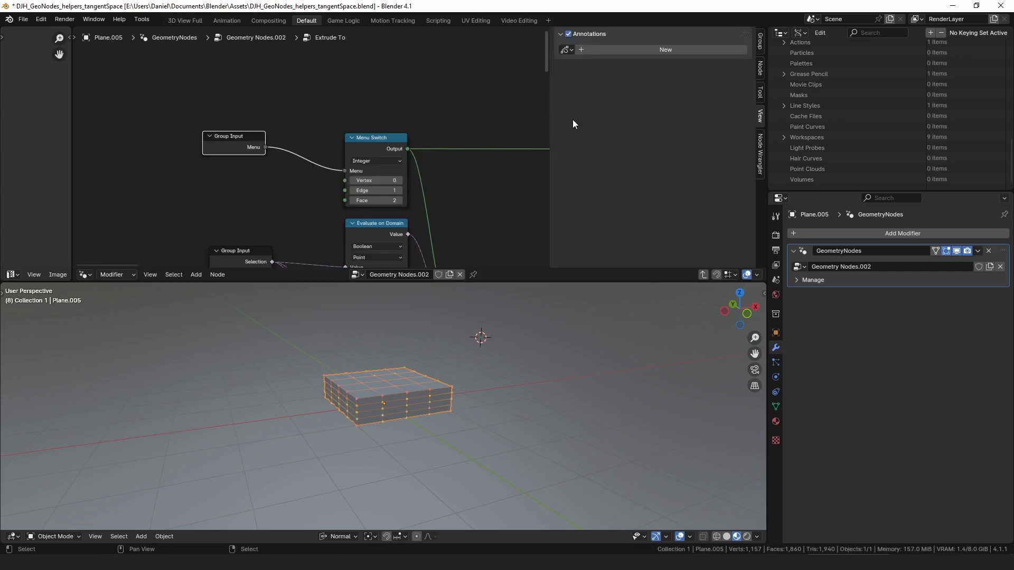
left_click(761, 42)
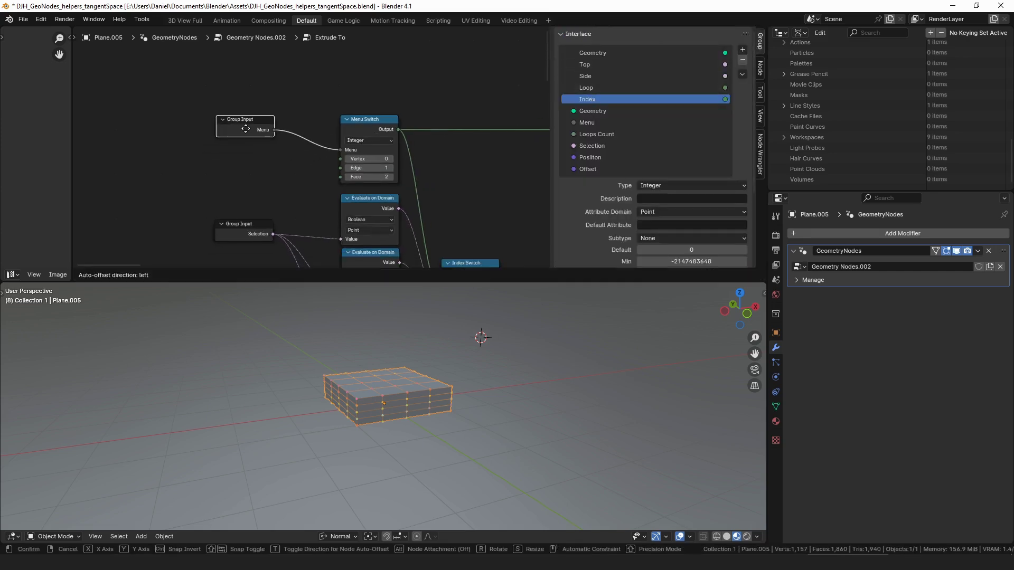
- Check the Vertex, Edge and Face options on the Extrude To node in the parent tree and return inside the group
key("Tab")
left_click(251, 153)
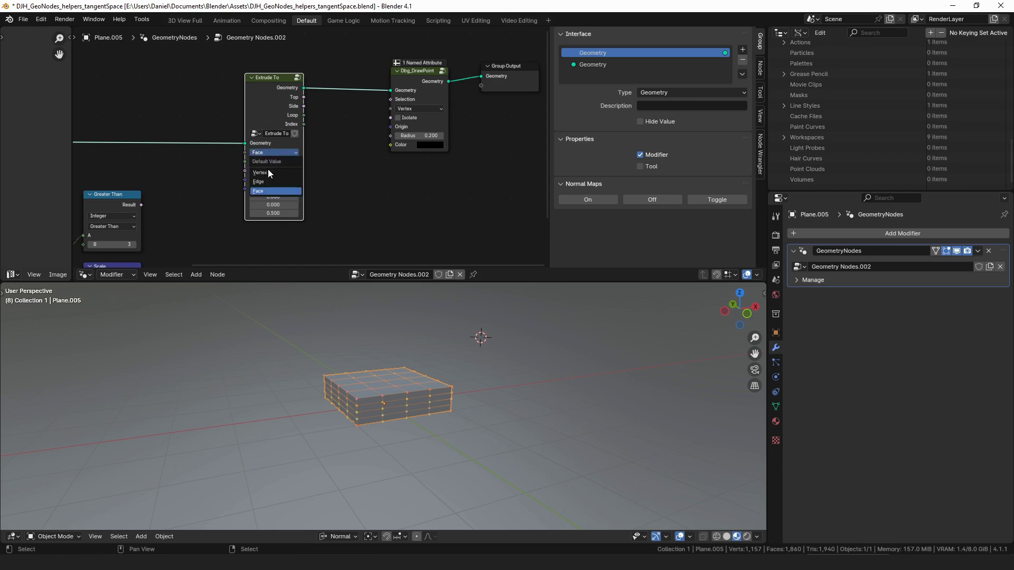
left_click(269, 154)
key("Tab")
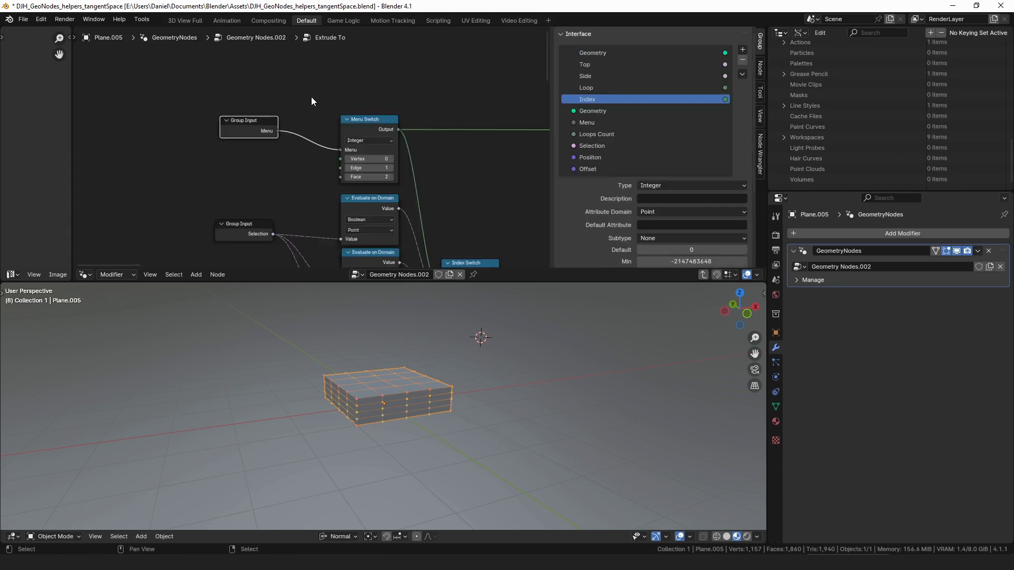
- Rename the group's Menu input socket to Type
left_click_drag(268, 132, 321, 87)
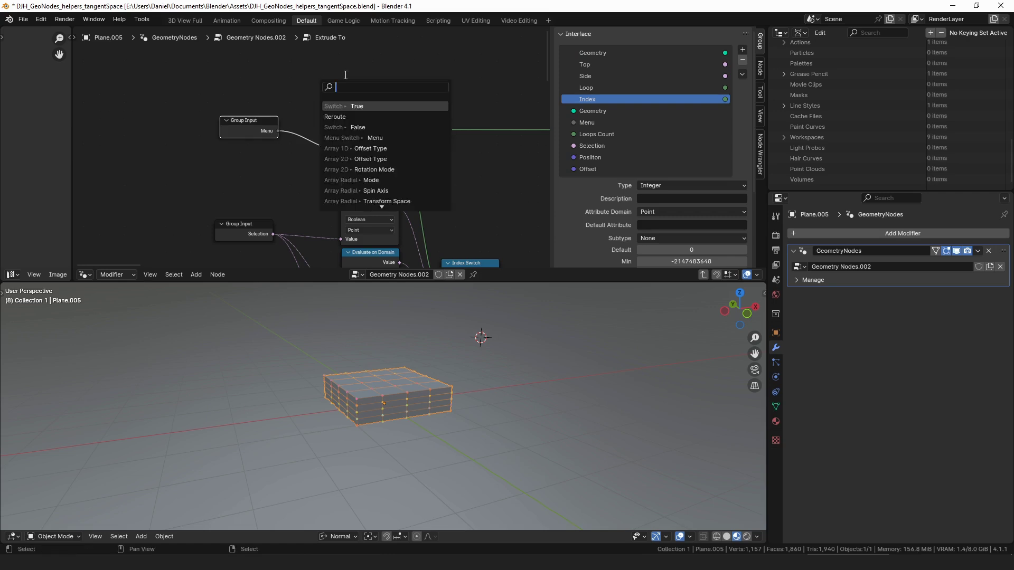
double_click(623, 122)
type("Type")
key("Return")
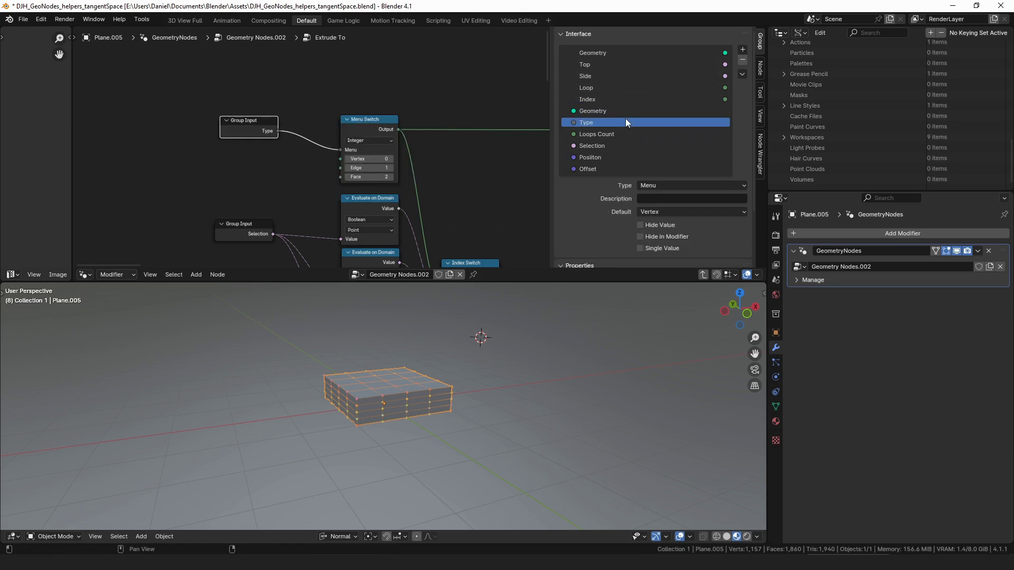
left_click_drag(244, 132, 243, 135)
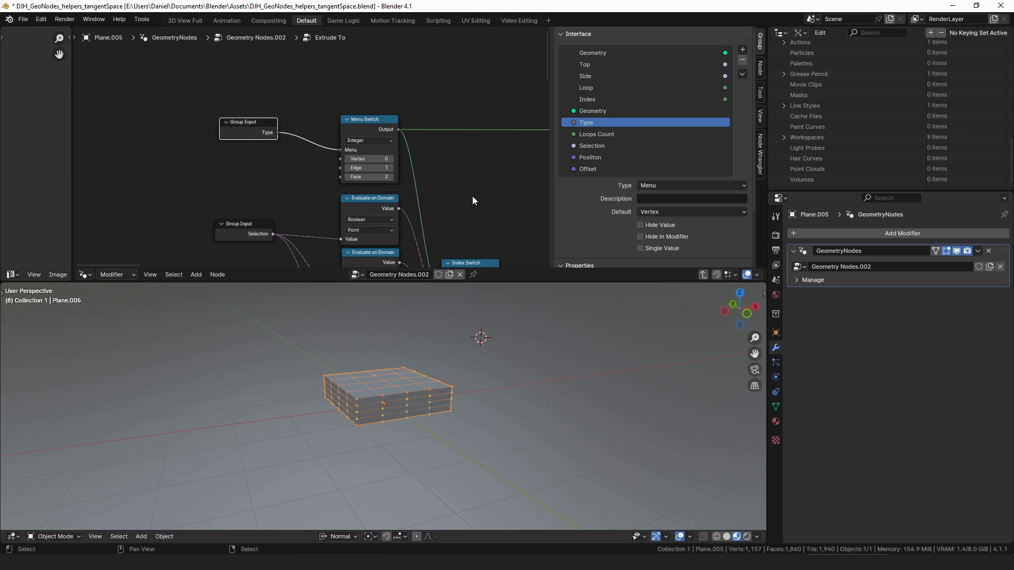
- Examine the integer Menu Switch node fed by the Type input
middle_click_drag(430, 163, 426, 127)
scroll(390, 122, "up", 2)
middle_click_drag(365, 100, 358, 124)
left_click_drag(356, 104, 355, 100)
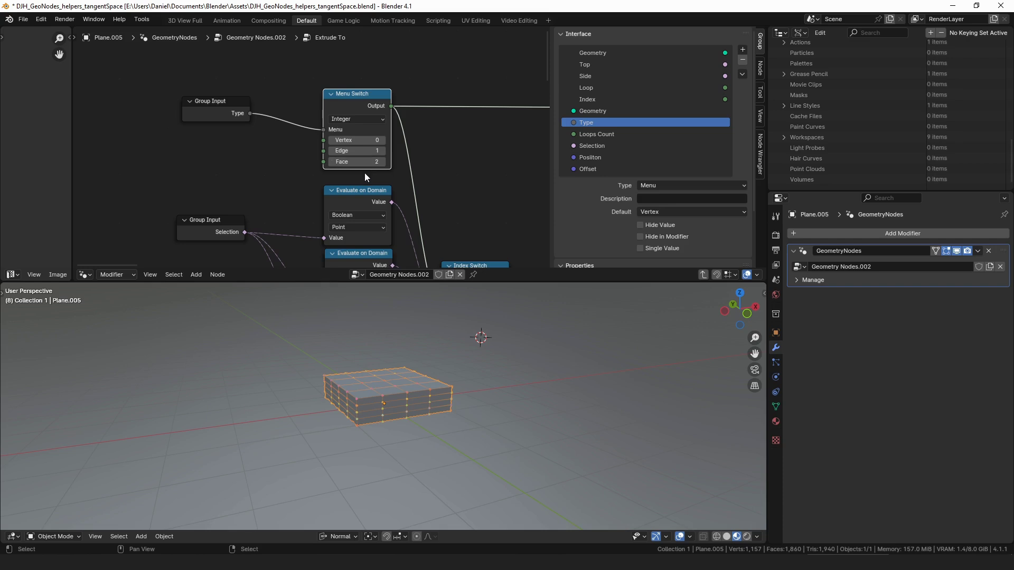
scroll(412, 161, "down", 2)
middle_click_drag(412, 159, 456, 178)
scroll(394, 146, "up", 4)
- Try feeding the Type input into a linked duplicate of the Menu Switch, and delete the duplicate
left_click(375, 132)
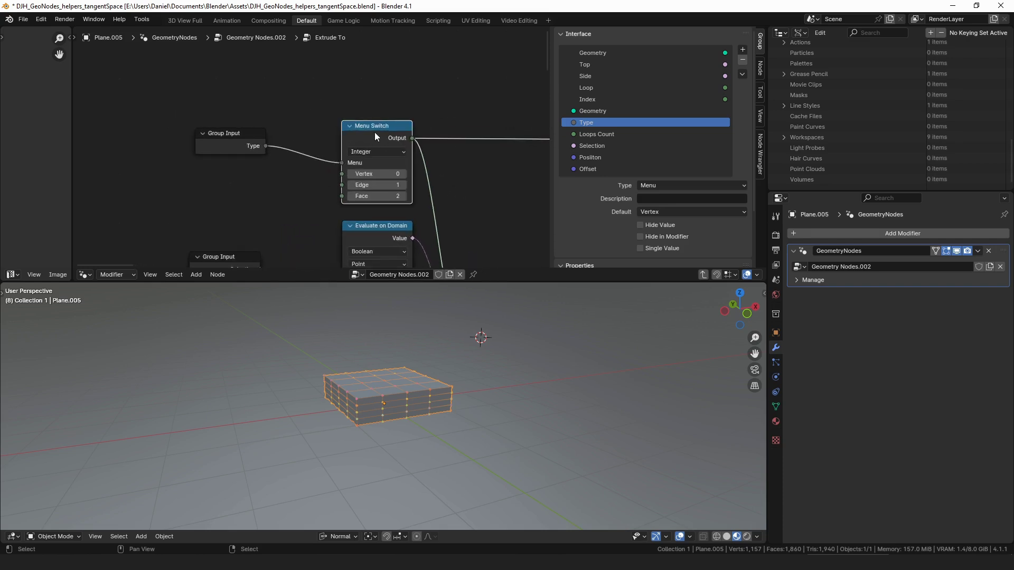
key("ctrl+shift+d")
left_click(391, 107)
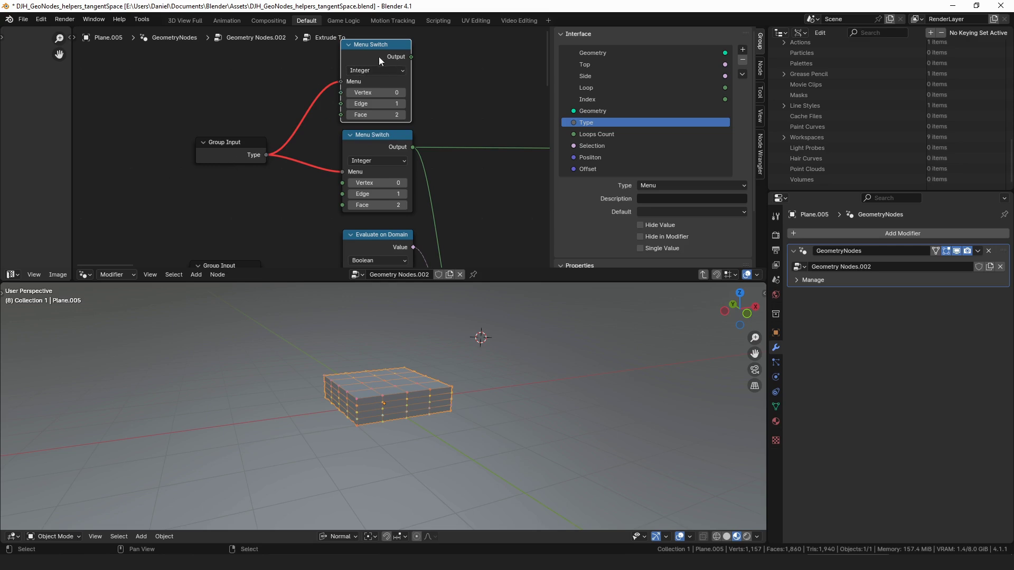
left_click(387, 68)
left_click(380, 82)
key("x")
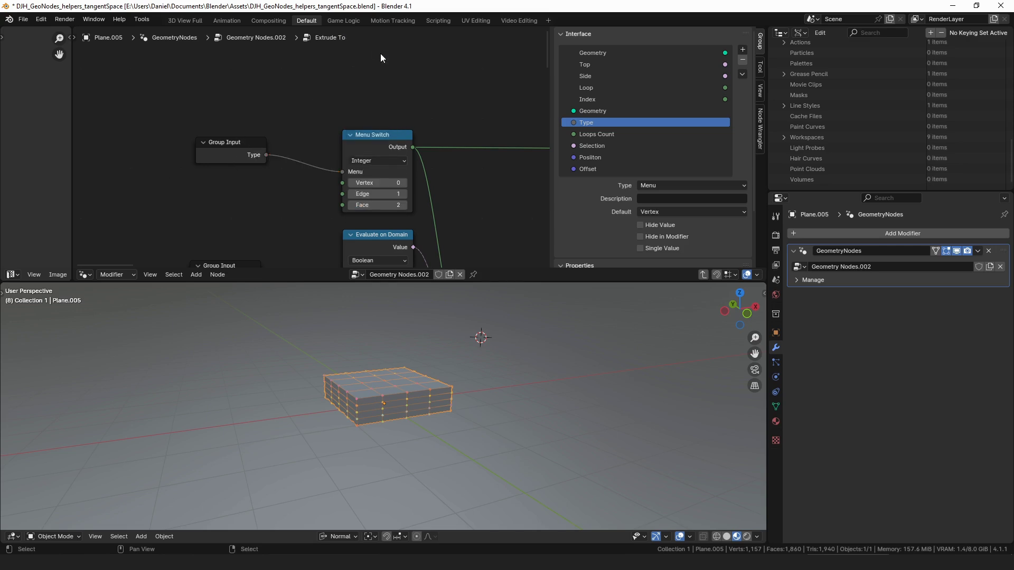
- Trace the Menu Switch output to the Index Switch nodes behind the Extrude Mesh nodes in the repeat zone
scroll(385, 144, "down", 2)
middle_click_drag(458, 210, 394, 77)
left_click_drag(402, 146, 402, 148)
middle_click_drag(421, 110, 188, 145)
scroll(188, 145, "down", 2)
middle_click_drag(485, 143, 258, 112)
left_click(332, 107)
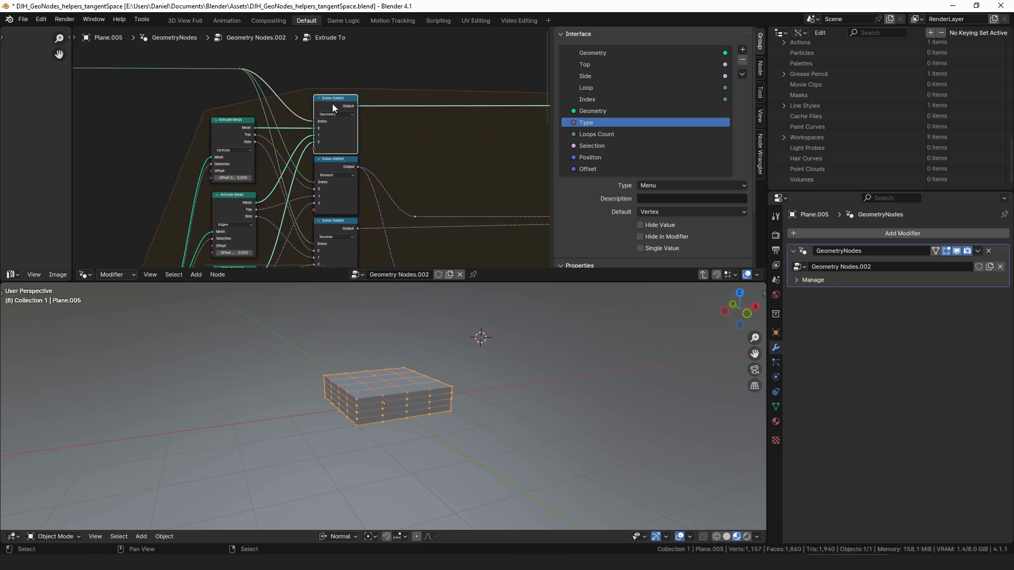
left_click(338, 175)
left_click(129, 155)
middle_click_drag(132, 154, 500, 144)
middle_click_drag(275, 146, 531, 134)
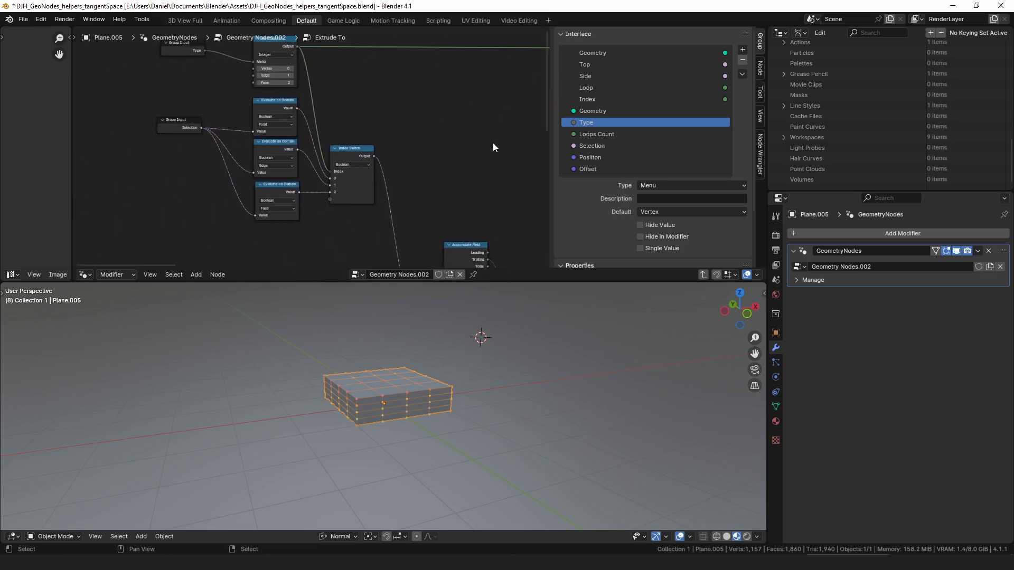
- Examine the boolean Index Switch that chooses between the three selection domains
middle_click_drag(317, 150, 383, 144, "ctrl")
left_click(365, 159)
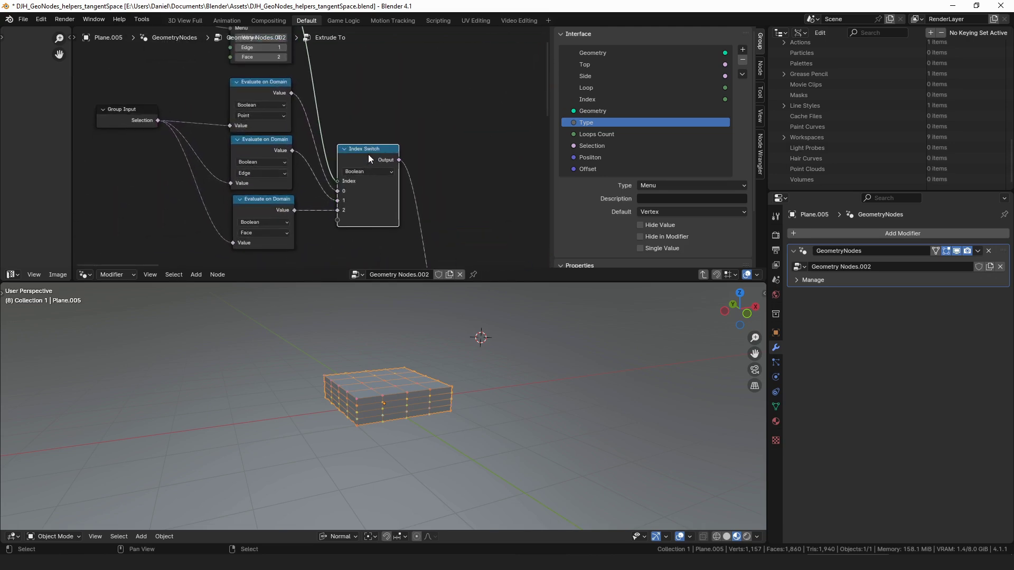
middle_click_drag(369, 155, 440, 165)
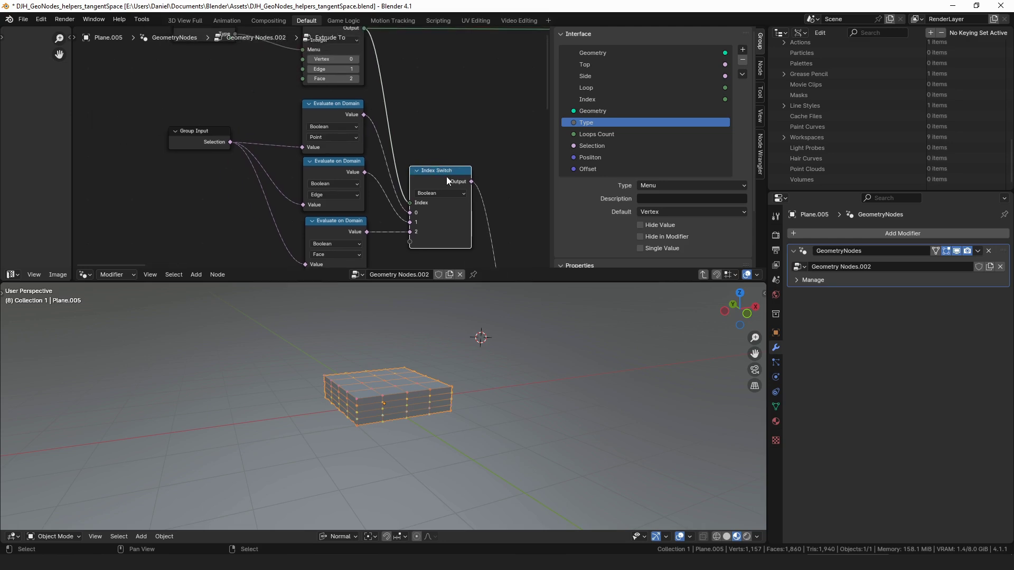
key("g")
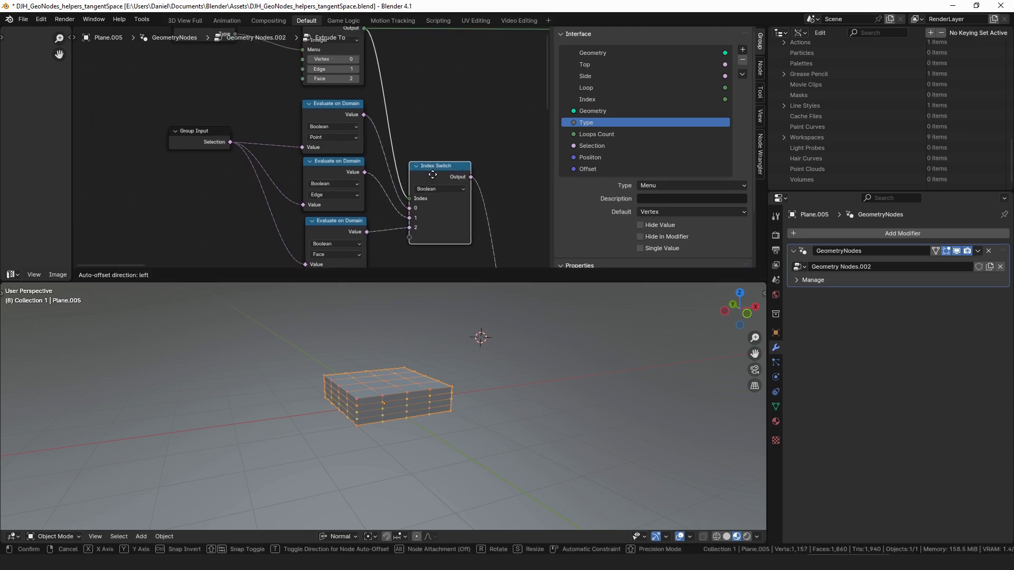
left_click_drag(432, 178, 432, 177)
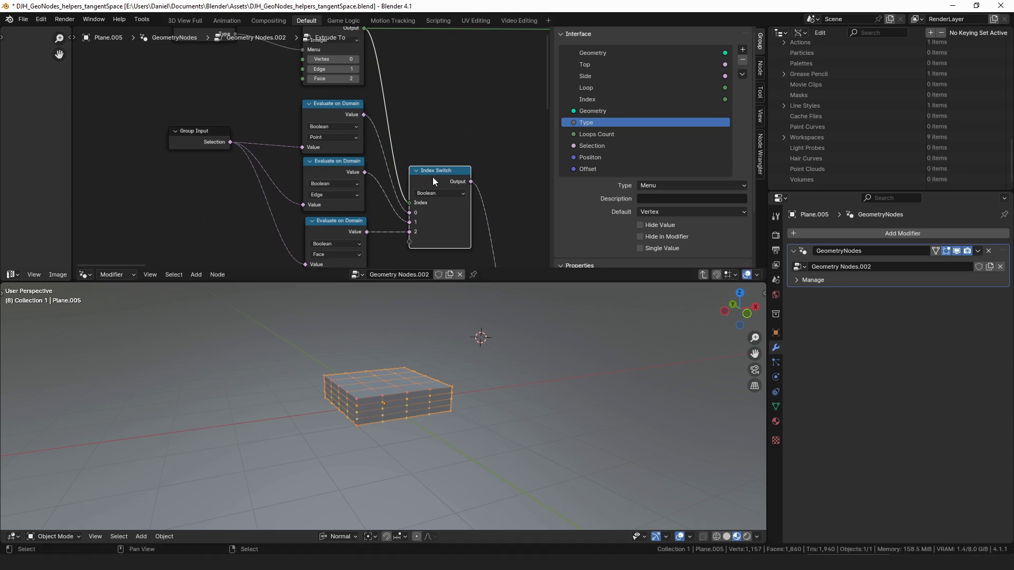
- Trace the Selection input through the Point, Edge and Face Evaluate on Domain nodes to the boolean Index Switch's output
middle_click_drag(422, 78, 429, 113)
left_click_drag(334, 56, 333, 59)
left_click_drag(220, 60, 228, 62)
middle_click_drag(476, 157, 455, 94)
left_click_drag(186, 115, 201, 119)
left_click(316, 84)
left_click(319, 140)
left_click(318, 83)
left_click(316, 138)
left_click_drag(313, 204, 312, 204)
left_click(410, 144)
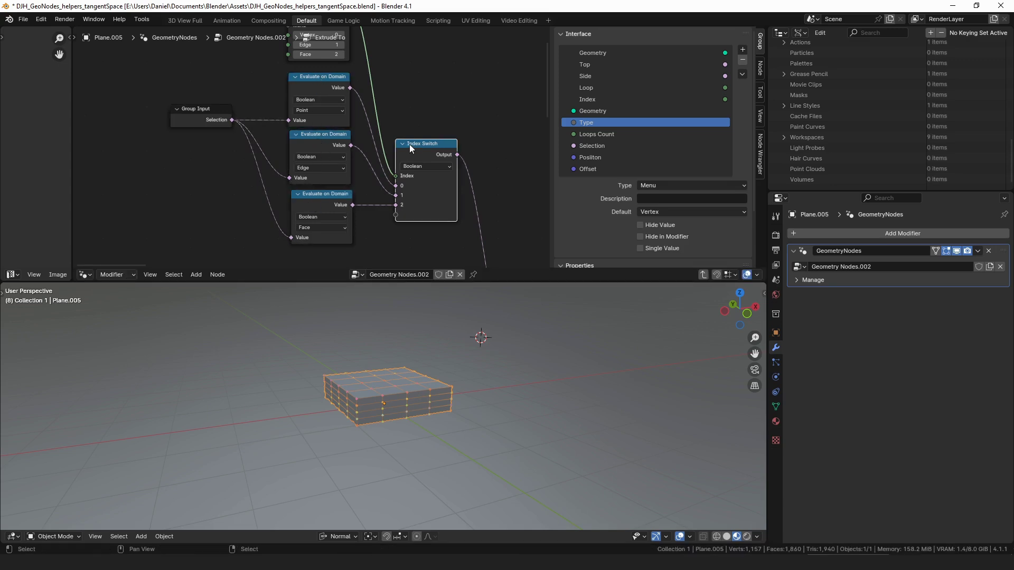
middle_click_drag(428, 212, 389, 159)
scroll(399, 117, "down", 2)
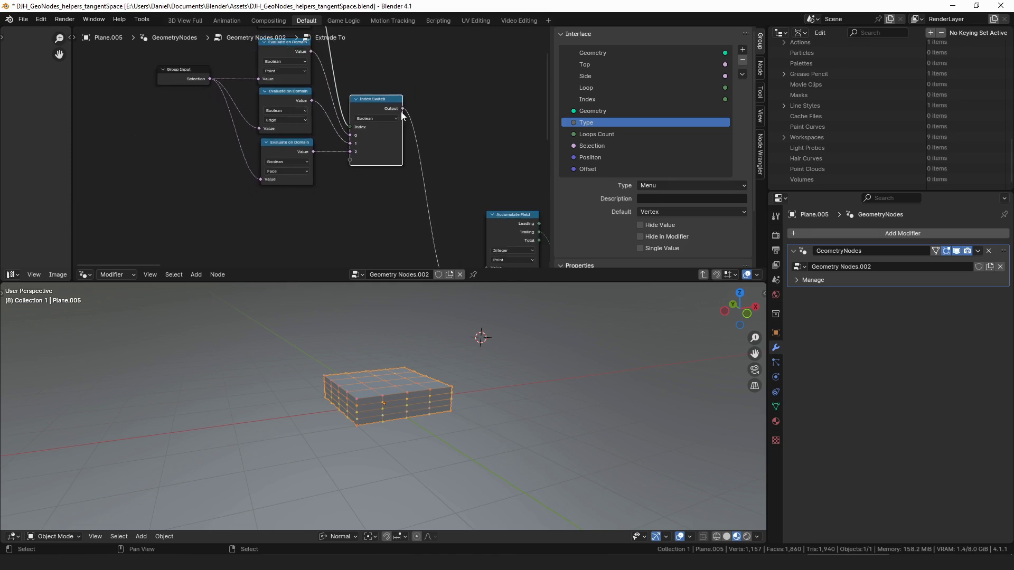
- Leave the Extrude To group, preview its Index output with a Viewer node, and examine the values across the extruded block
middle_click_drag(401, 120, 406, 159, "ctrl")
middle_click_drag(475, 225, 351, 186)
key("Tab")
left_click_drag(305, 127, 382, 198)
type("view")
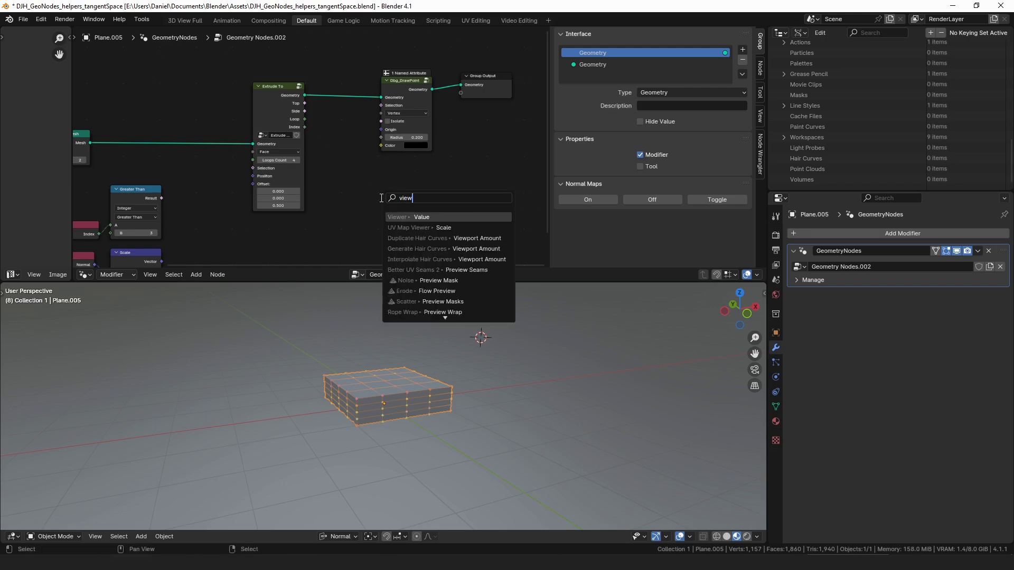
key("Return")
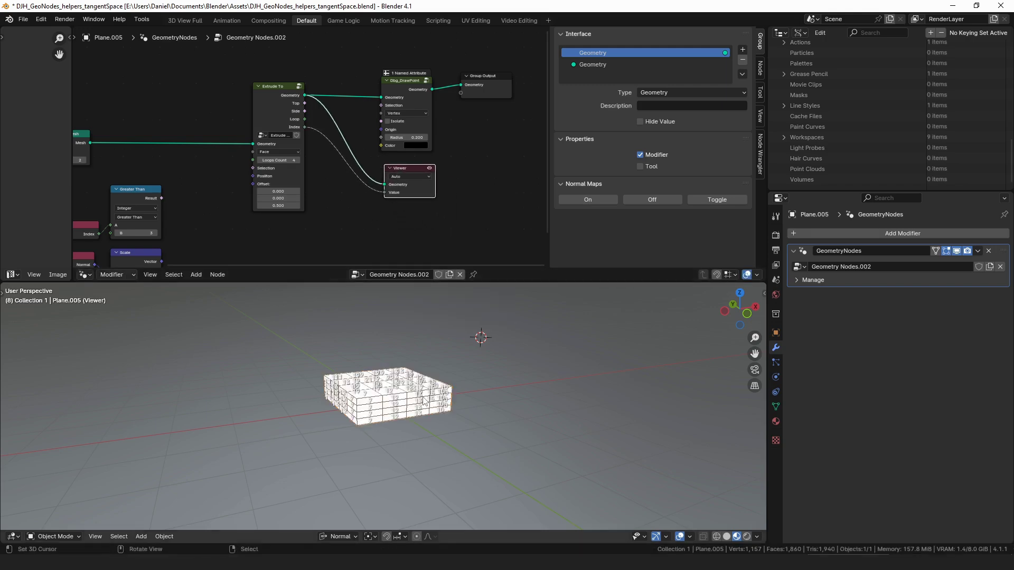
scroll(423, 427, "up", 5)
scroll(423, 426, "down", 1)
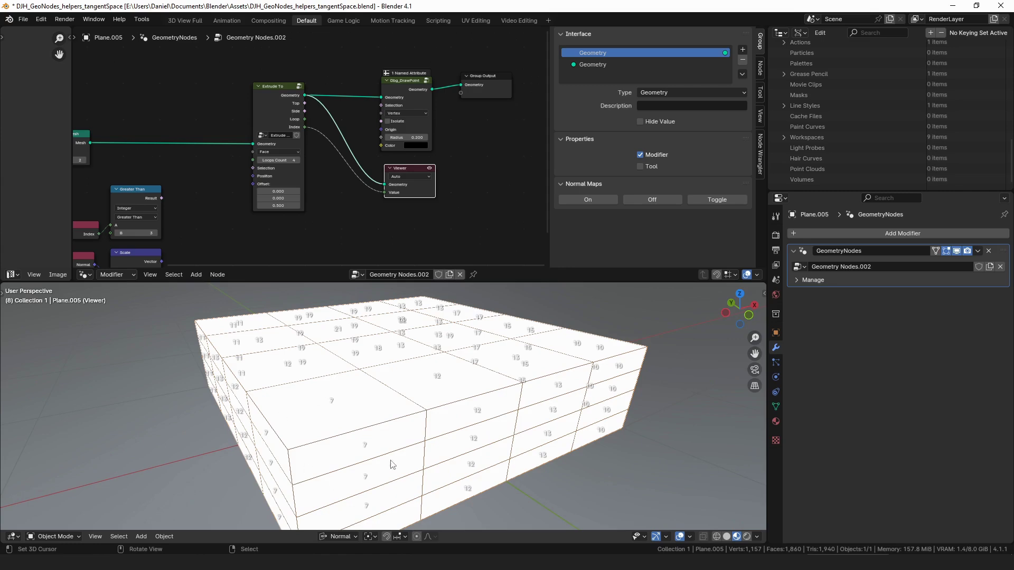
scroll(451, 452, "up", 1)
scroll(452, 451, "up", 1)
key("b")
left_click_drag(473, 481, 349, 339)
- Reopen the Extrude To group and trace the boolean Index Switch output through the Accumulate Field and Multiply nodes
key("Tab")
middle_click_drag(267, 106, 295, 93)
left_click_drag(337, 121, 332, 114)
left_click_drag(314, 162, 312, 163)
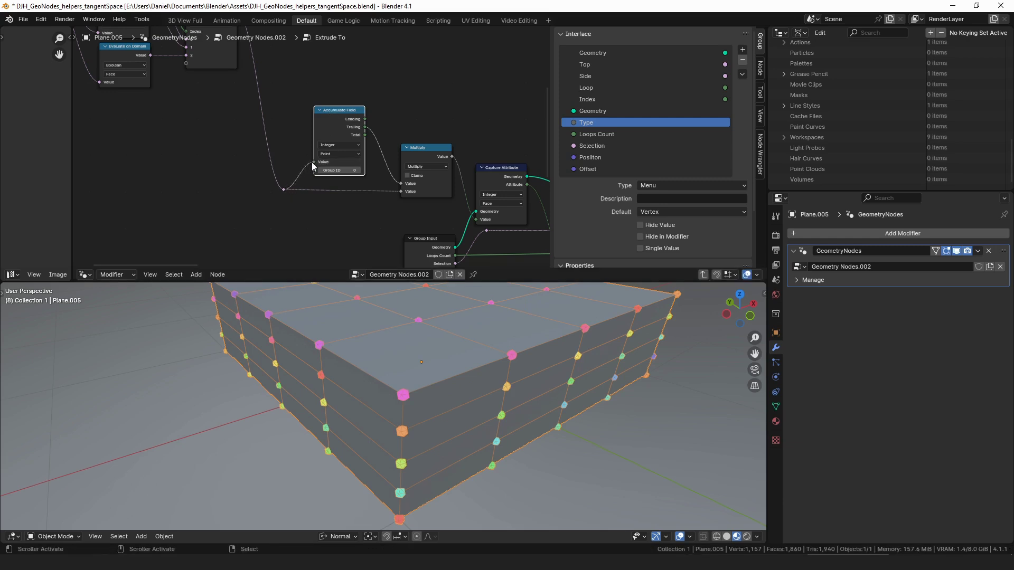
left_click_drag(365, 127, 383, 125)
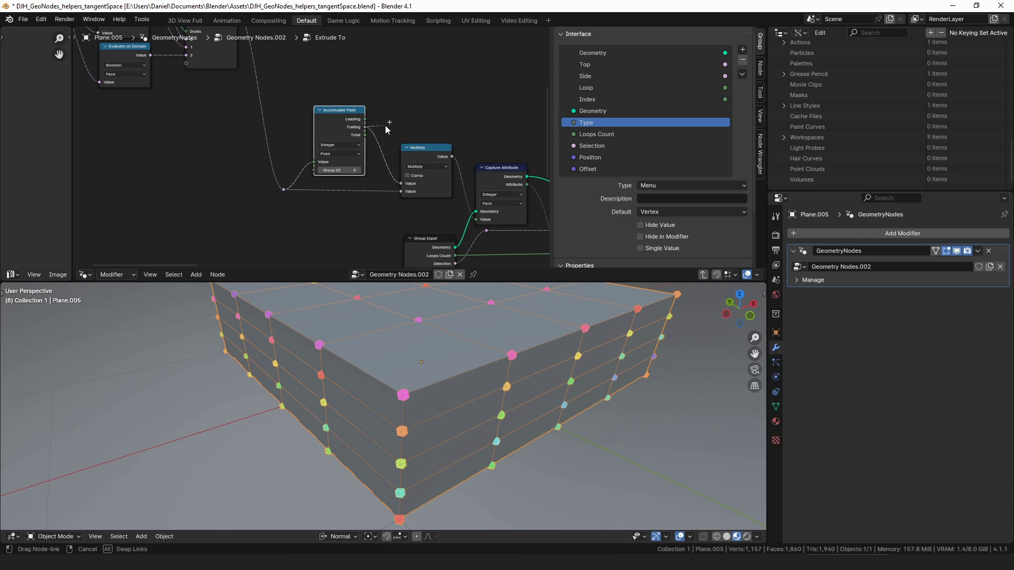
left_click_drag(385, 125, 385, 125)
middle_click_drag(336, 84, 369, 128)
left_click_drag(270, 57, 365, 118)
middle_click_drag(458, 198, 410, 145)
left_click_drag(410, 144, 412, 143)
middle_click_drag(320, 46, 337, 96)
left_click(212, 49)
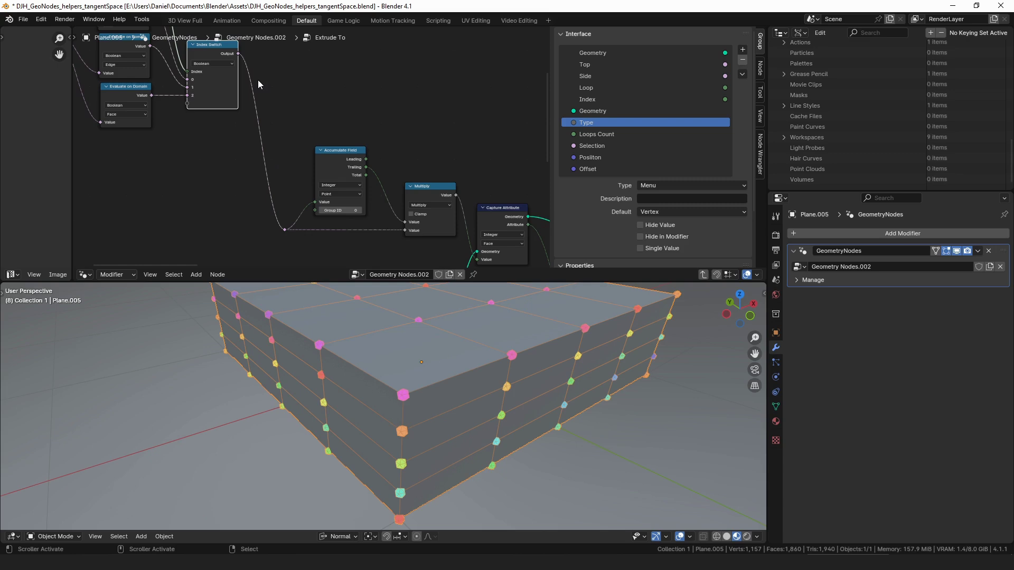
middle_click_drag(341, 138, 342, 113)
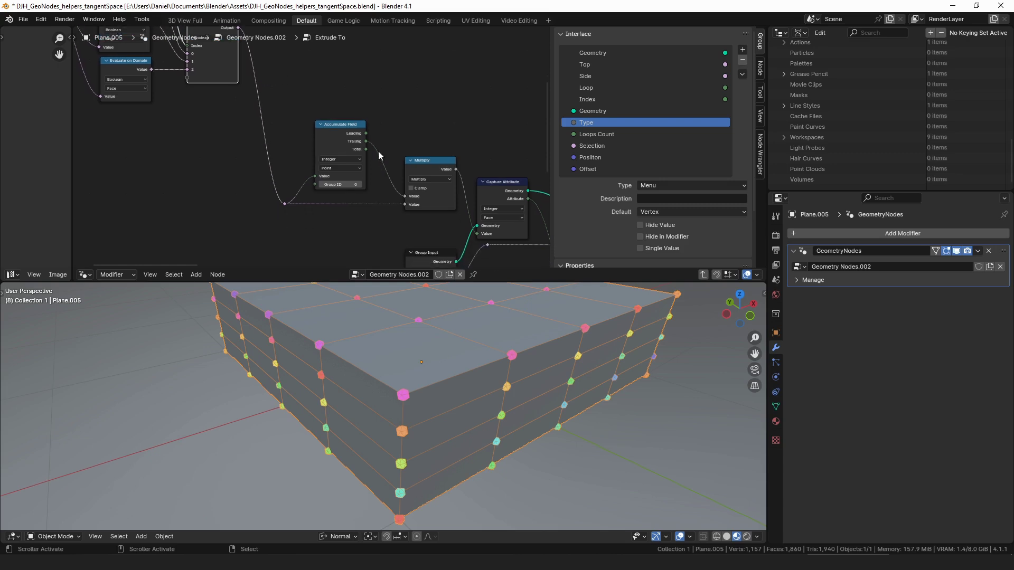
- Connect the Accumulate Field's Leading output to the Multiply node's first Value input in place of Trailing
left_click_drag(366, 134, 407, 166)
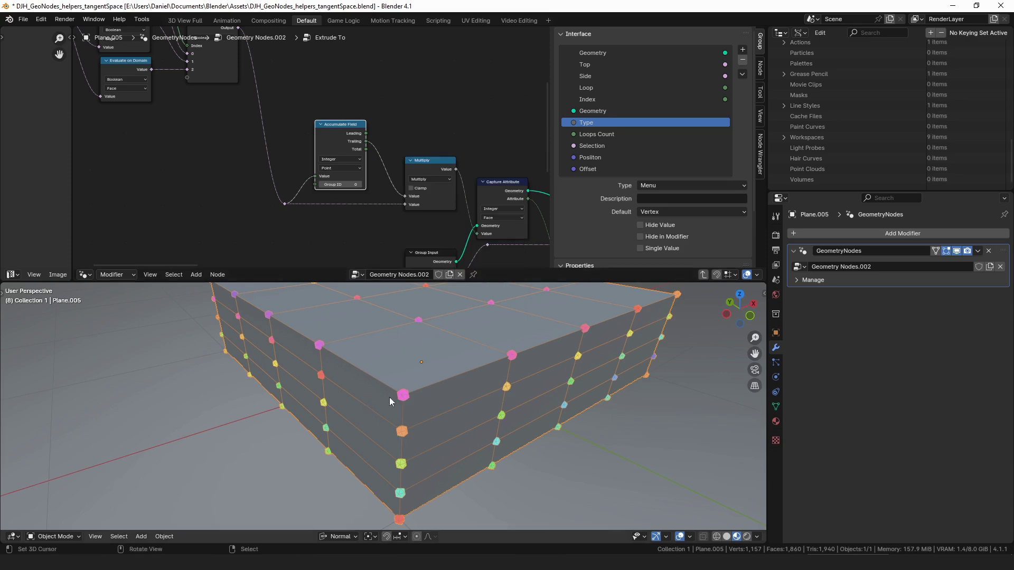
left_click_drag(366, 134, 406, 197)
middle_click_drag(398, 150, 318, 120)
left_click_drag(286, 104, 324, 159)
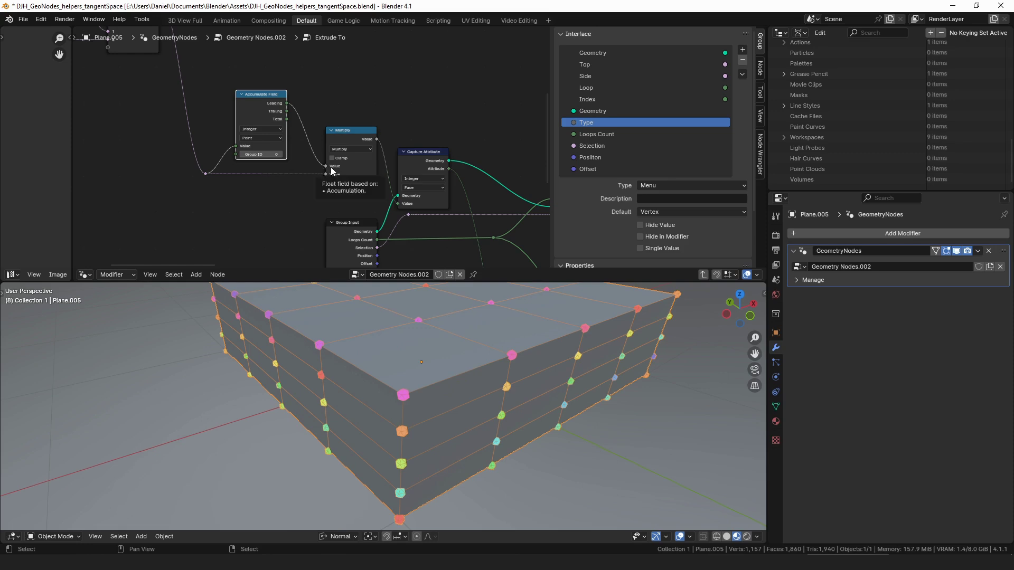
- Duplicate the Face-domain Capture Attribute node twice and stack the copies above the original
middle_click_drag(371, 215, 285, 154)
middle_click_drag(339, 137, 292, 126)
left_click(289, 86)
left_click_drag(288, 85, 302, 82)
left_click(309, 114)
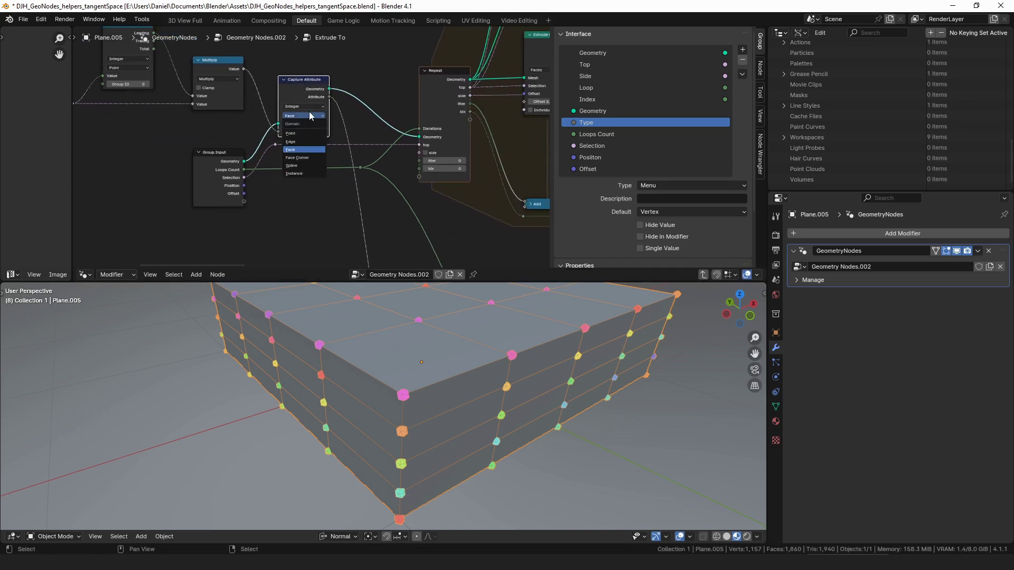
middle_click_drag(321, 42, 373, 160)
left_click(346, 137)
scroll(370, 167, "down", 3)
key("g")
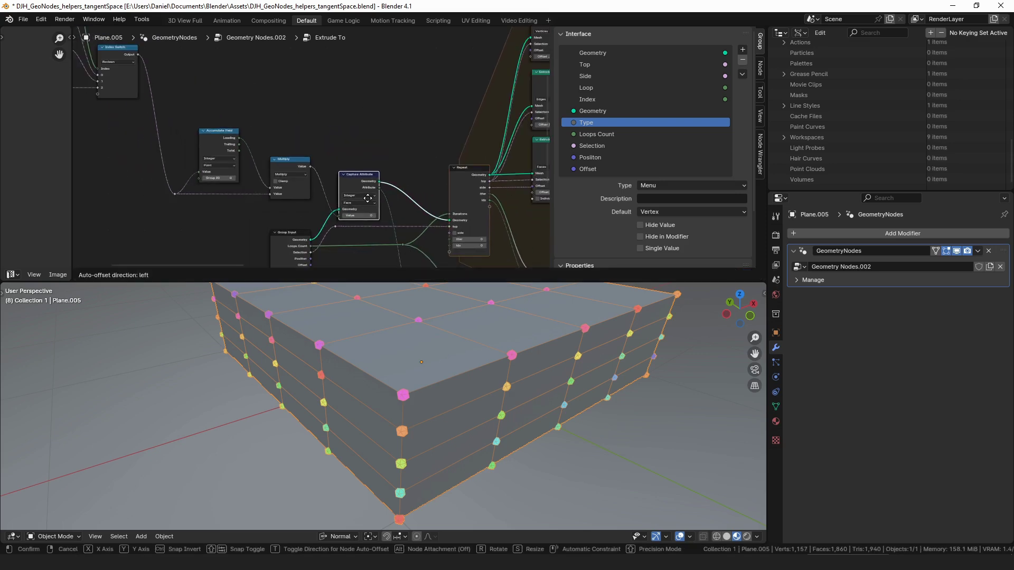
left_click(367, 144)
key("shift+d")
left_click(389, 112)
- Add a Geometry Index Switch driven by the Menu Switch output and feed it into the Repeat zone's Geometry input
middle_click_drag(335, 71, 396, 173)
scroll(388, 168, "down", 5)
left_click(194, 93)
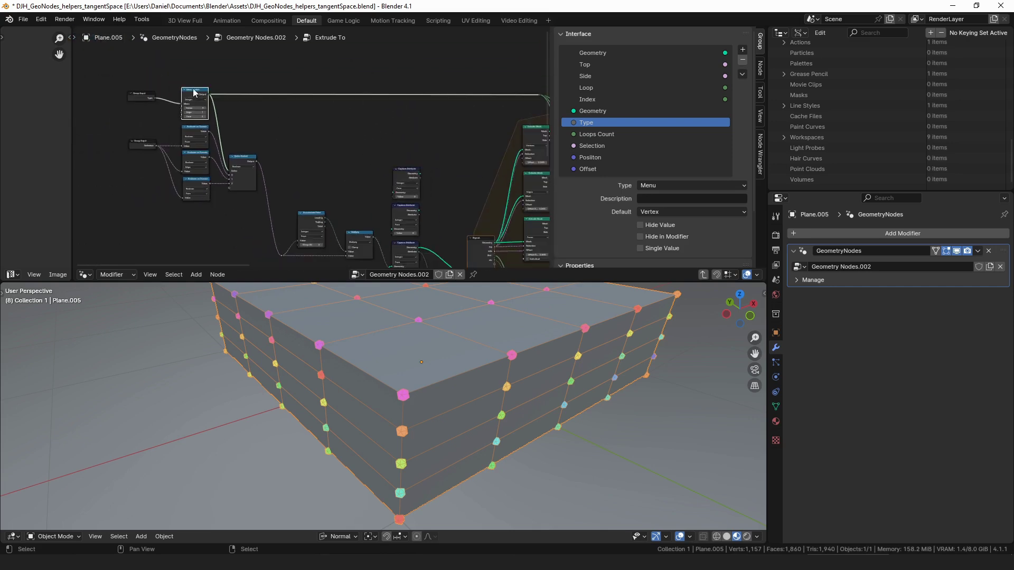
left_click(397, 92)
key("shift+a")
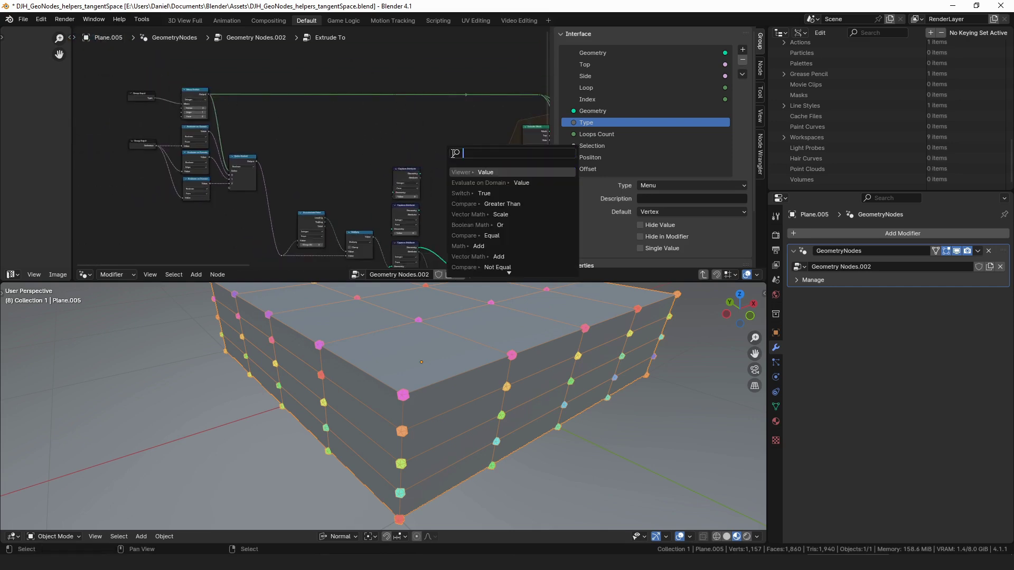
type("inde")
key("Down")
key("Down")
key("Return")
left_click(453, 153)
middle_click_drag(454, 246, 331, 166)
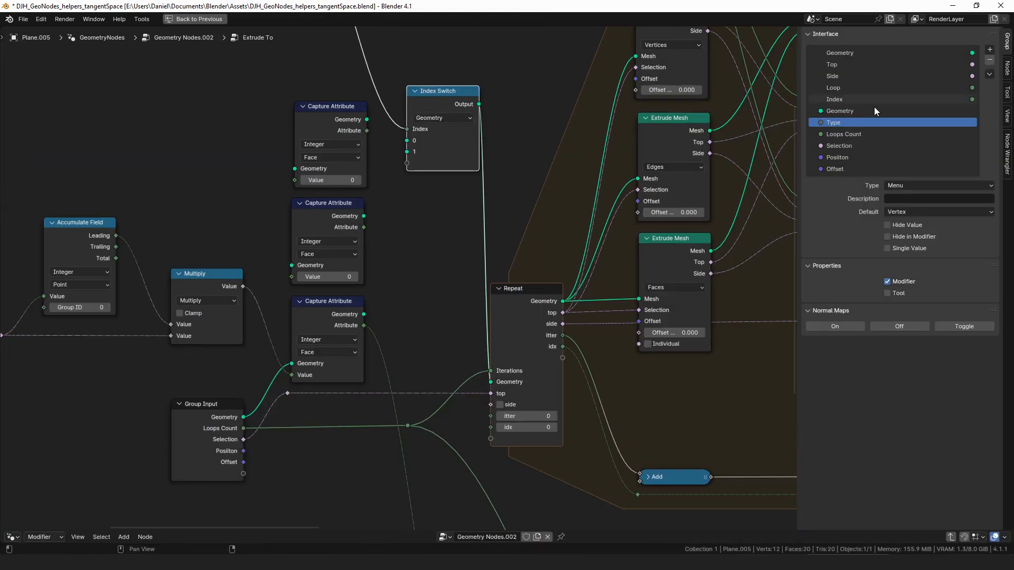
- Set the three Capture Attribute nodes to Point, Edge and Face, and wire them through three-item Geometry and Integer Index Switches
left_click(1007, 68)
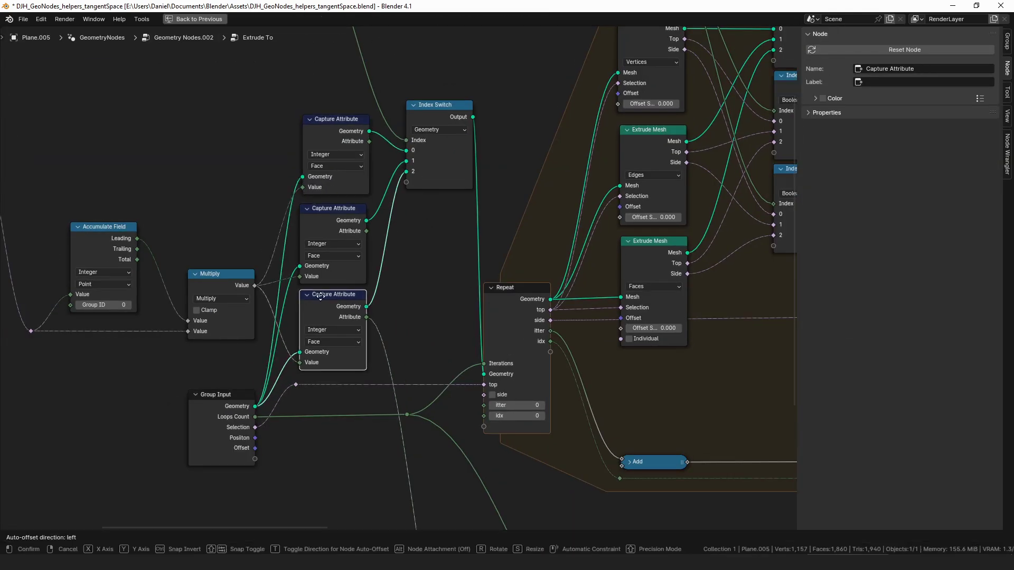
left_click(320, 297)
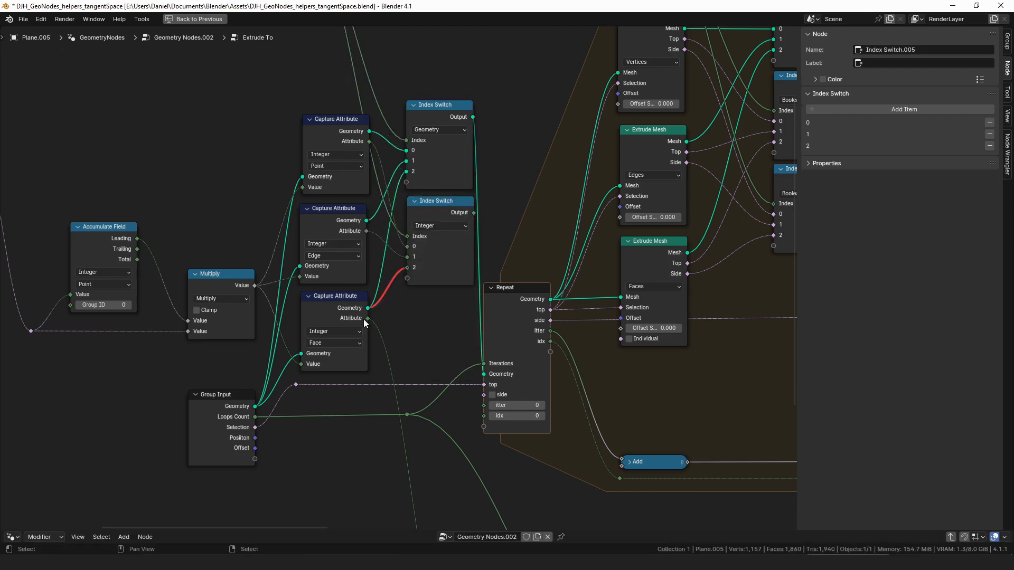
scroll(471, 273, "down", 3)
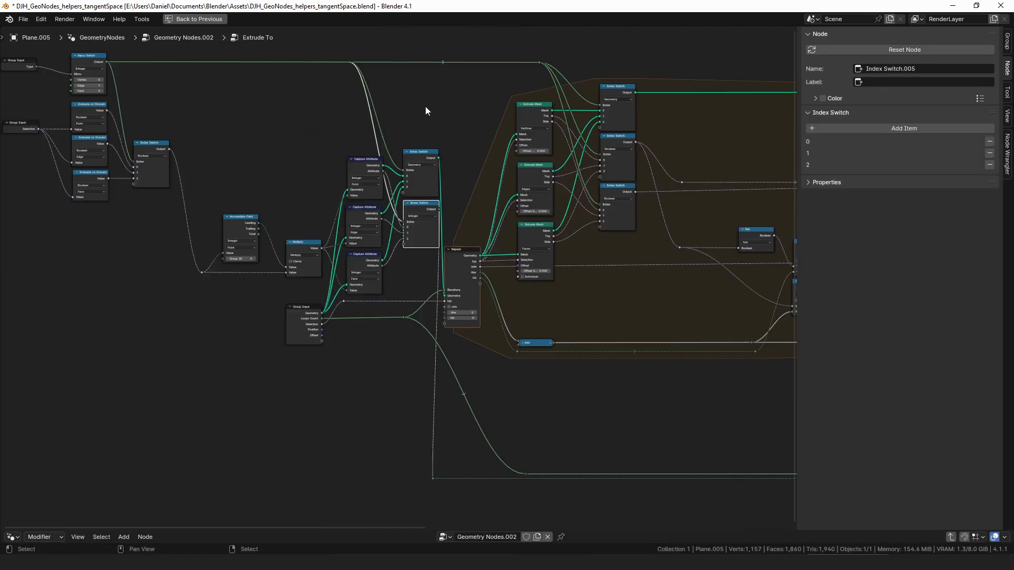
scroll(471, 273, "up", 3)
scroll(521, 287, "down", 4)
scroll(399, 235, "up", 4)
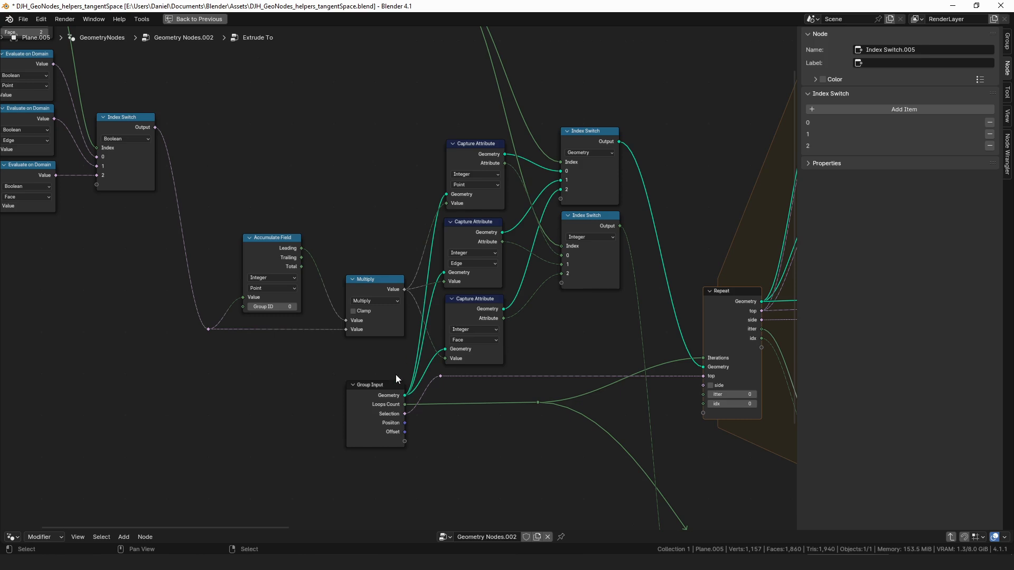
- Examine the Point, Edge and Face Capture Attribute nodes and trace the outputs of their Geometry and Integer Index Switches
left_click_drag(486, 150, 477, 143)
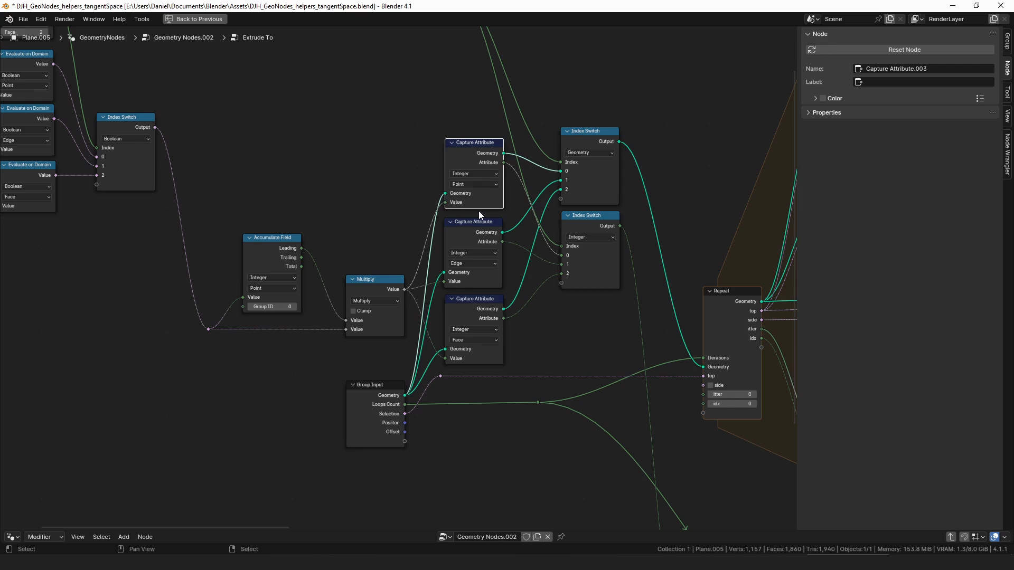
left_click(470, 237)
left_click(469, 303)
scroll(486, 233, "down", 2)
middle_click_drag(489, 203, 372, 190)
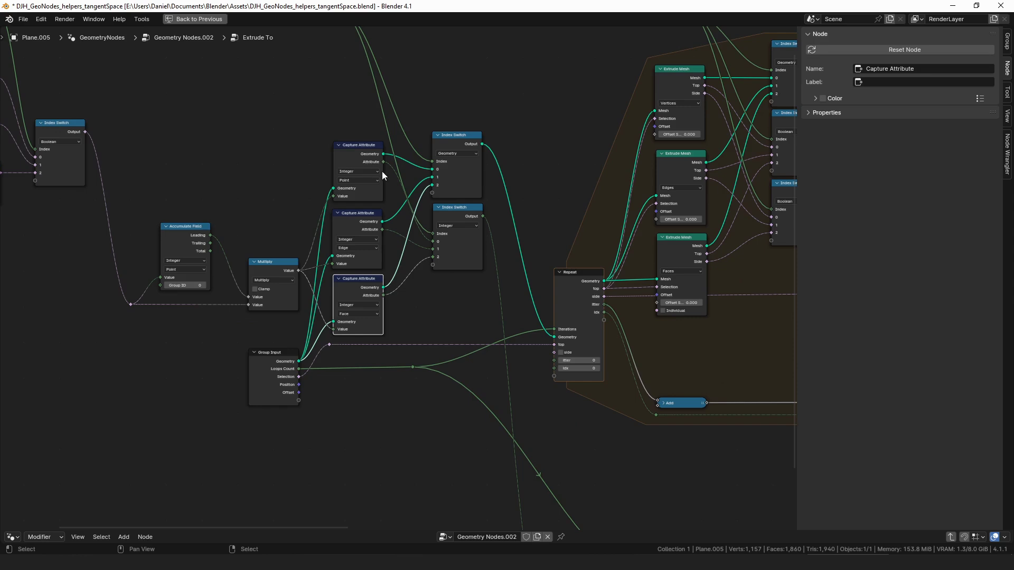
left_click(455, 134)
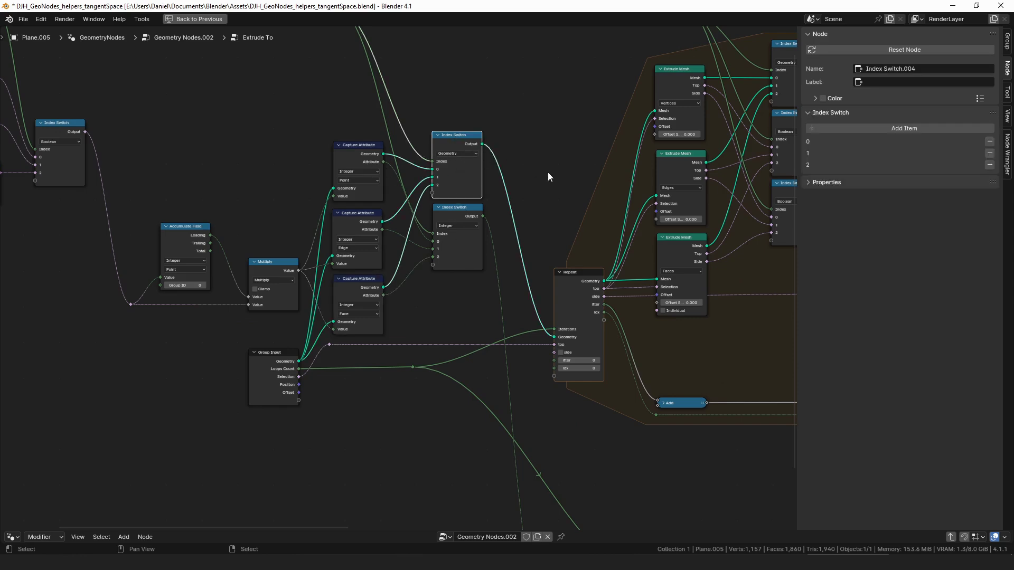
left_click(456, 217)
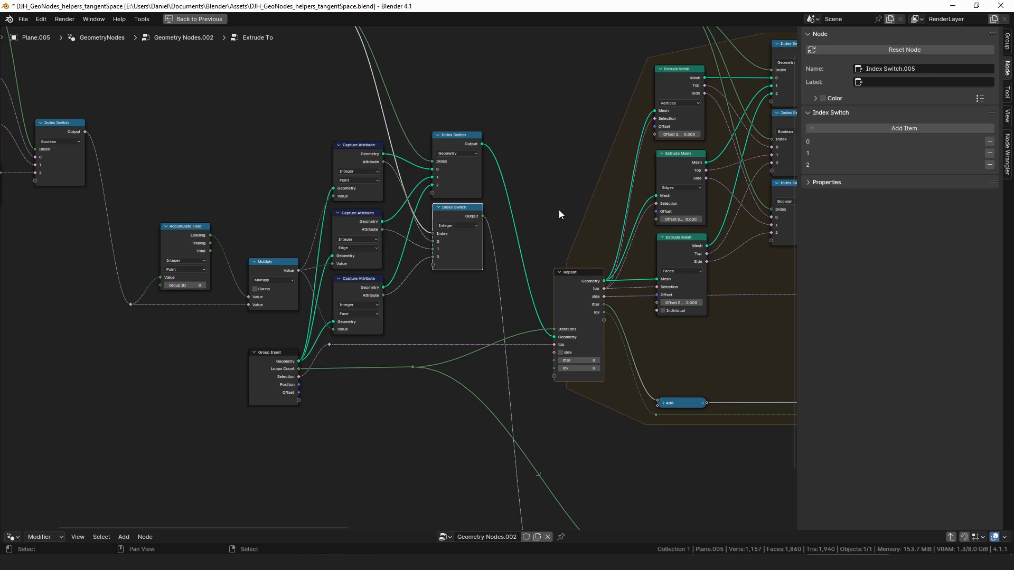
middle_click_drag(577, 287, 425, 240)
scroll(425, 228, "down", 4)
middle_click_drag(522, 223, 398, 230)
middle_click_drag(413, 159, 545, 135)
scroll(376, 281, "up", 2)
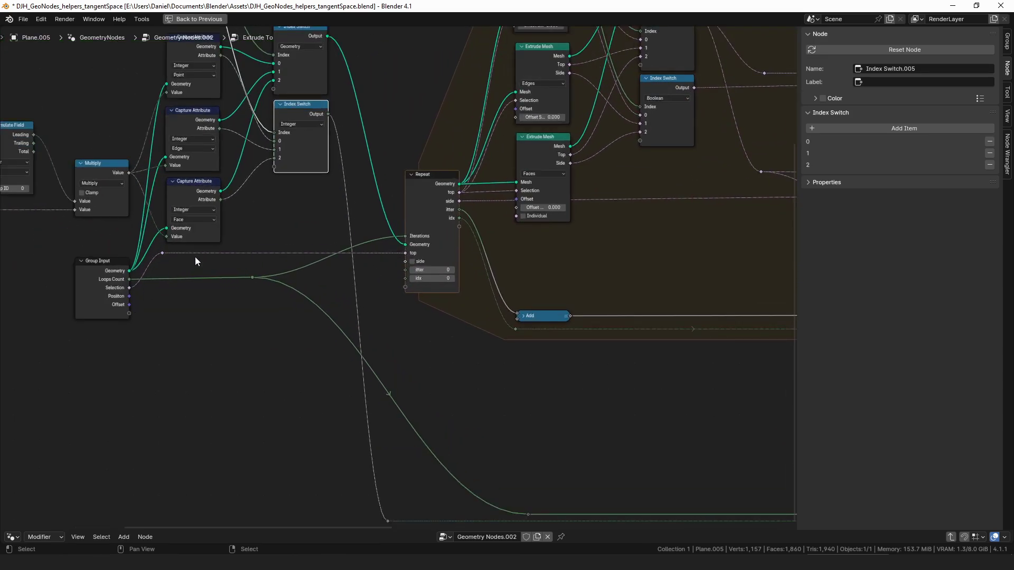
- Examine the Repeat zone's input node and trace its connections to the Faces Extrude Mesh node
left_click_drag(442, 200, 437, 198)
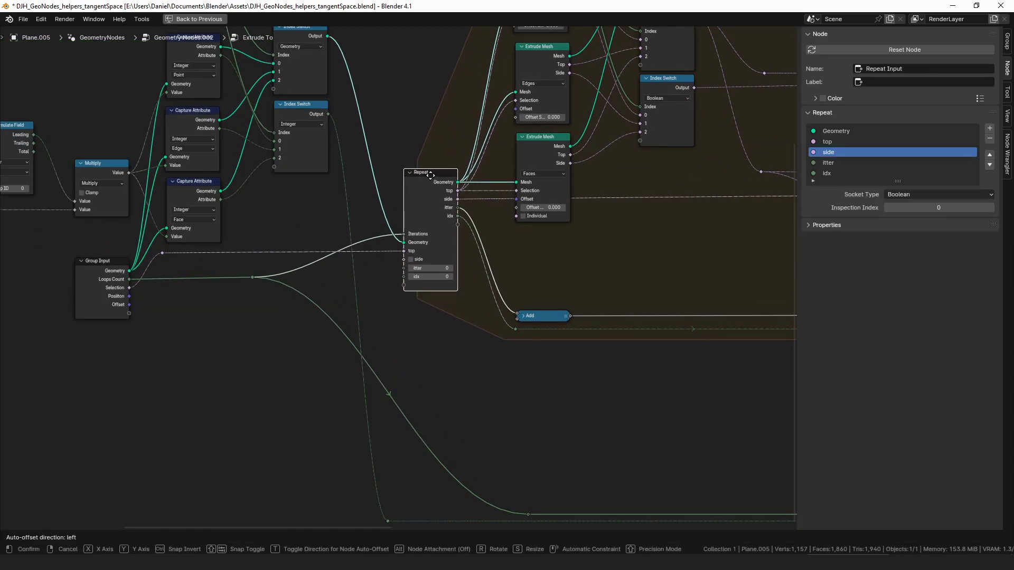
middle_click_drag(437, 198, 352, 252)
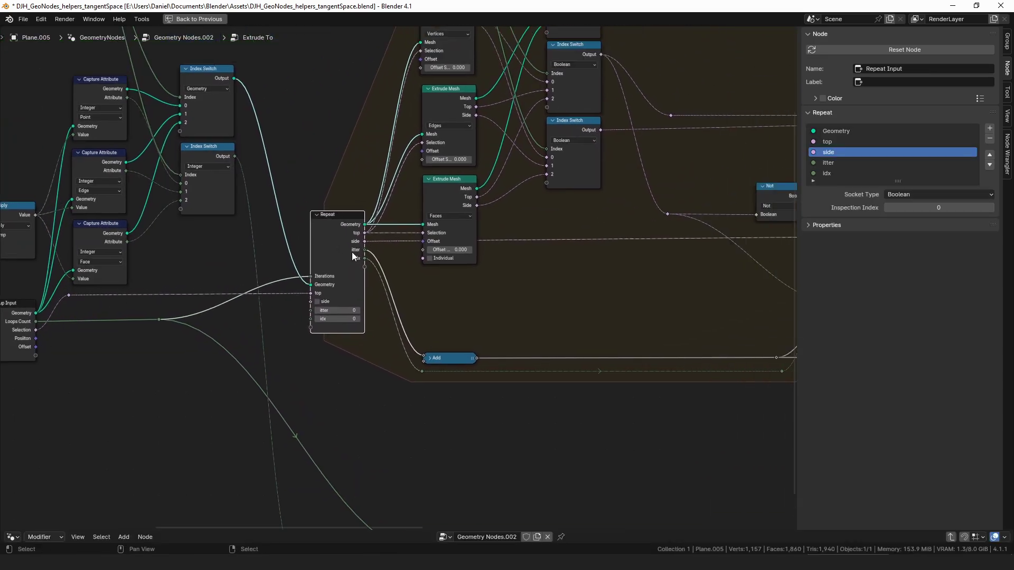
middle_click_drag(445, 193, 430, 220)
scroll(431, 220, "up", 1)
left_click(431, 220)
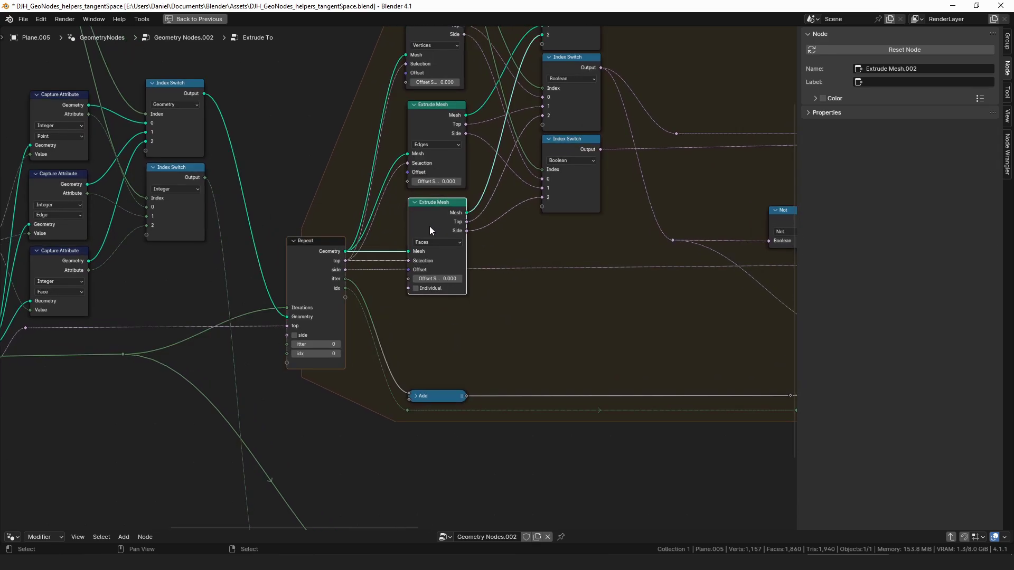
middle_click_drag(372, 278, 603, 246)
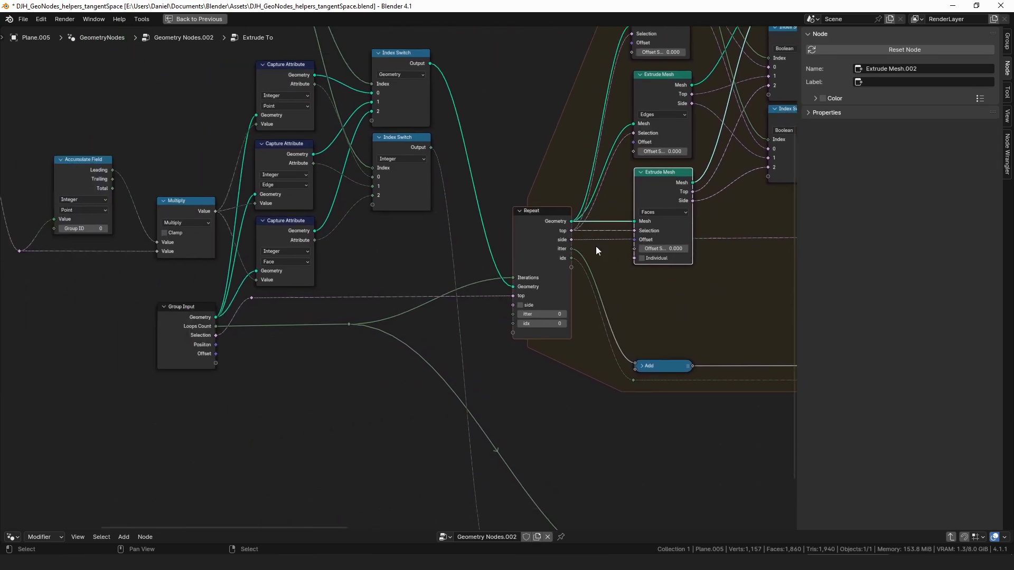
middle_click_drag(568, 283, 357, 308)
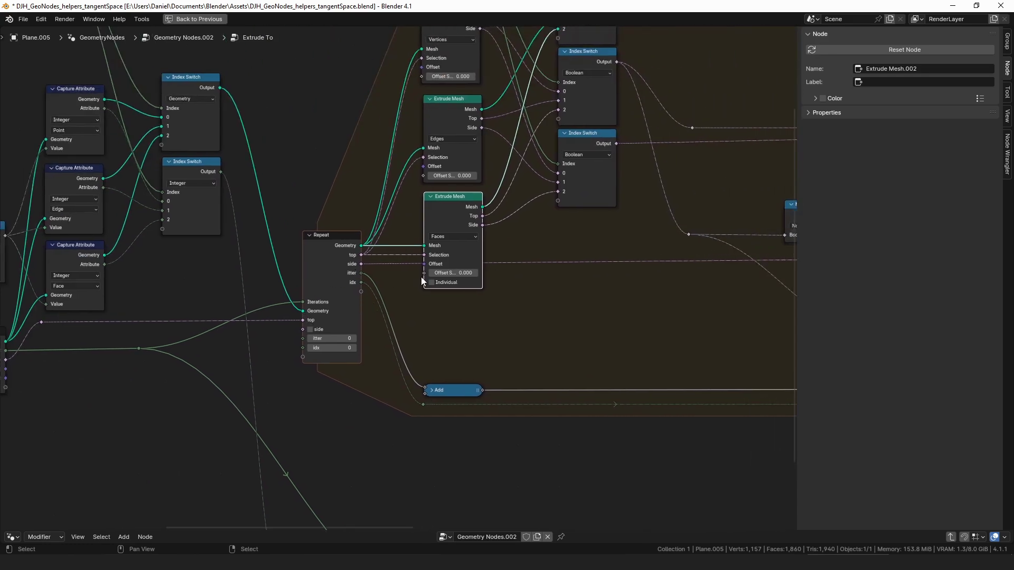
left_click_drag(482, 216, 584, 257)
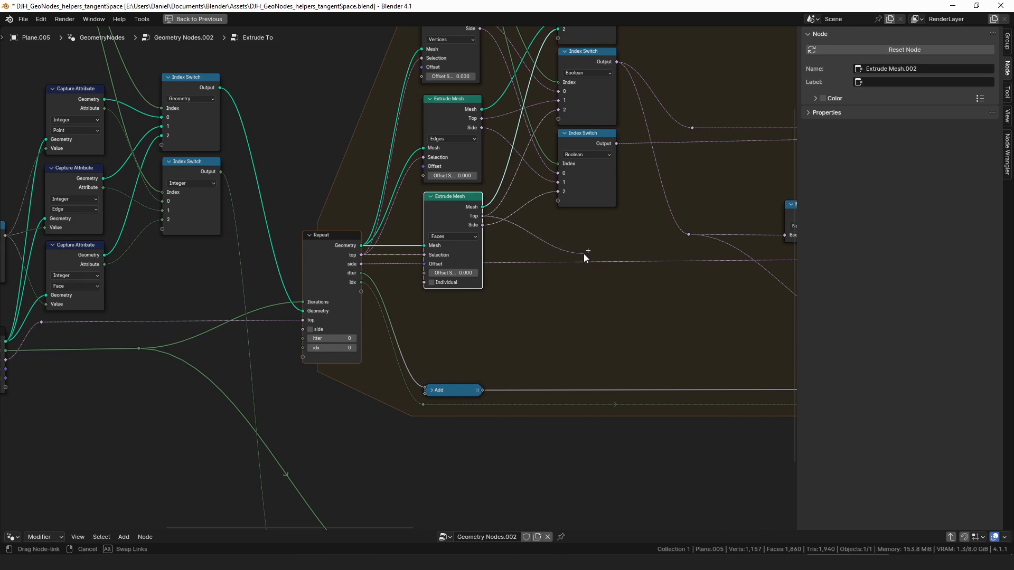
left_click_drag(583, 256, 584, 258)
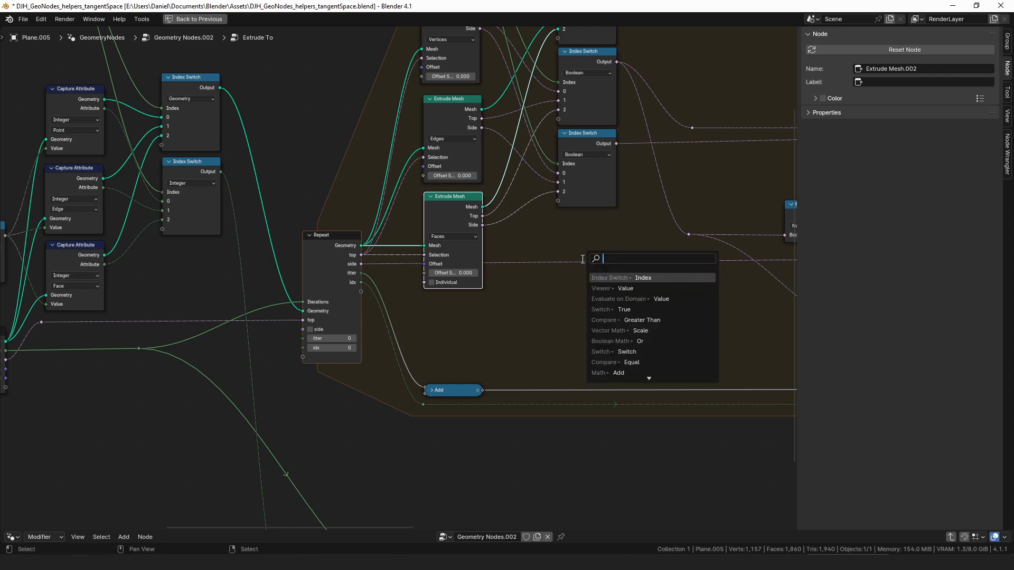
key("Escape")
- Compare the Vertices, Edges and Faces Extrude Mesh nodes and trace the menu index link to their three Index Switches
middle_click_drag(544, 240, 528, 205)
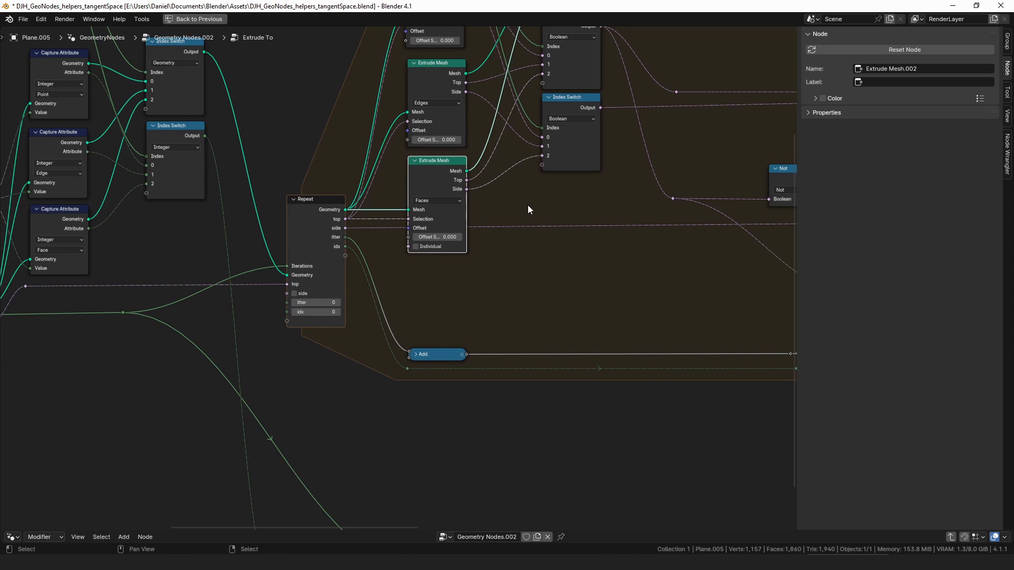
middle_click_drag(510, 248, 488, 282)
left_click(388, 84)
left_click(390, 177)
left_click(376, 81)
left_click(385, 188)
left_click(381, 289)
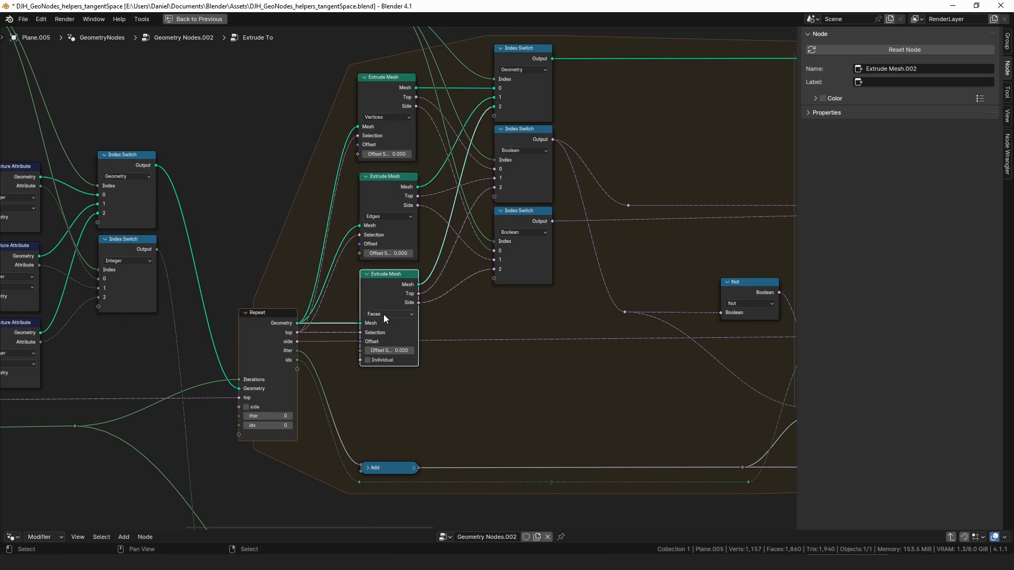
left_click(384, 314)
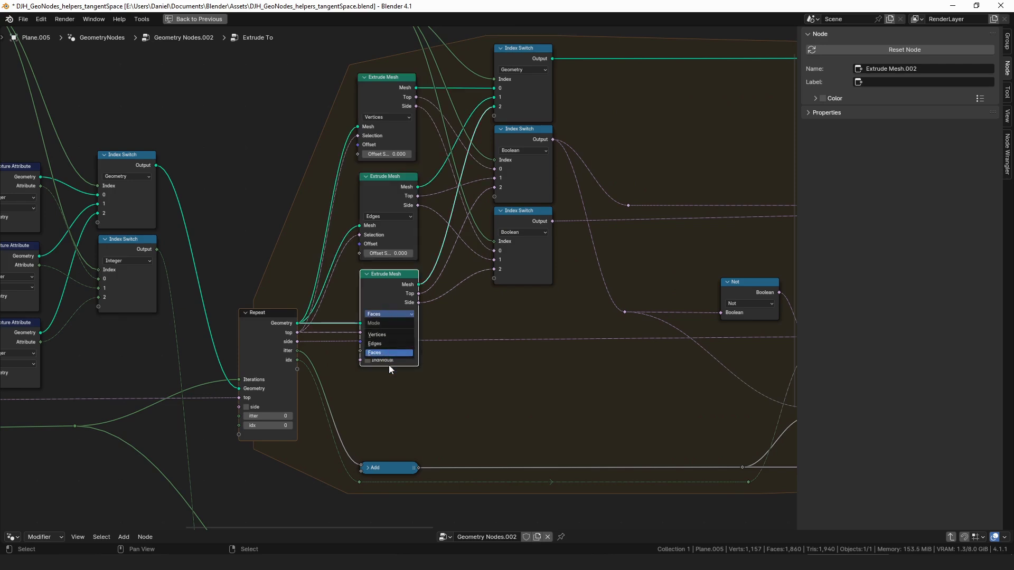
middle_click_drag(414, 255, 391, 341)
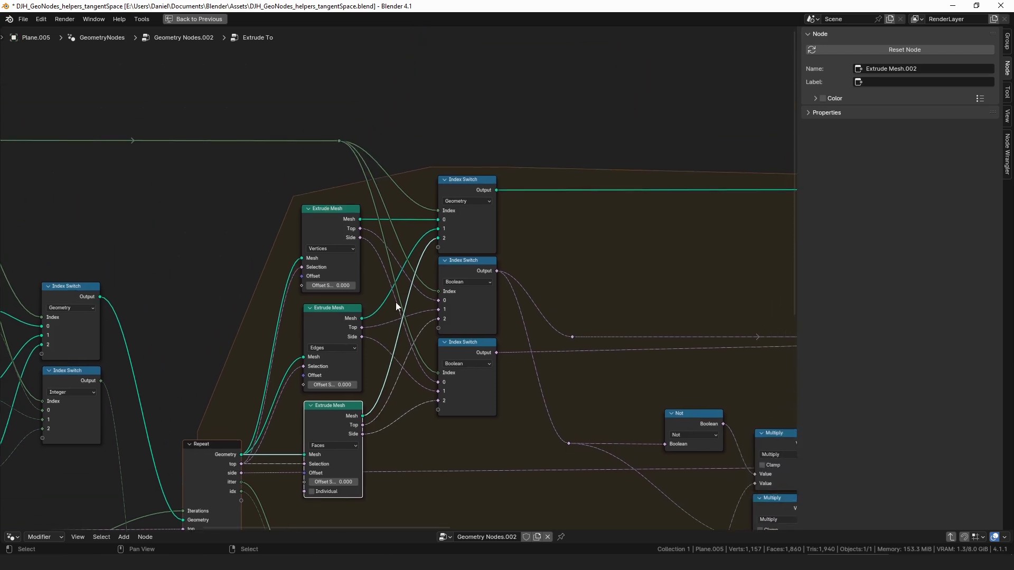
left_click_drag(351, 130, 320, 152)
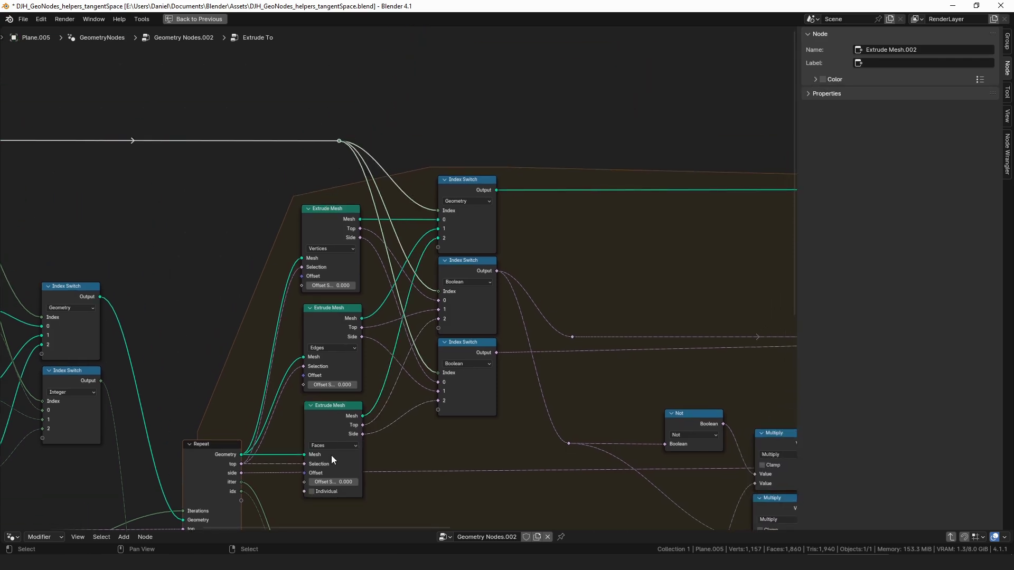
- Examine the Geometry and two Boolean Index Switches that select the Mesh, Top and Side outputs of the three Extrude Mesh nodes
left_click(485, 180)
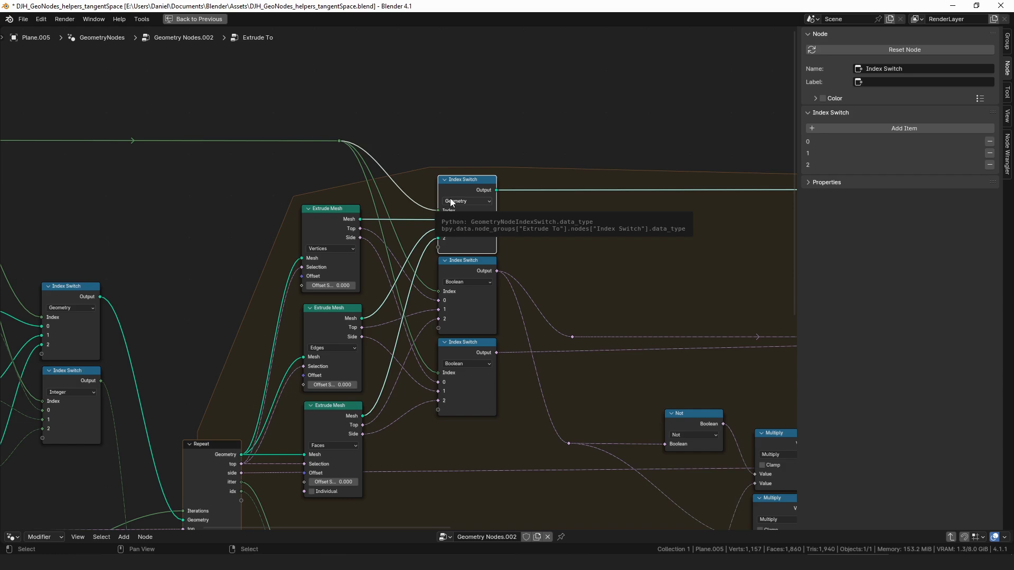
mouse_move(318, 193)
middle_mouse_down()
mouse_move(751, 185)
mouse_move(314, 192)
middle_mouse_up()
middle_click_drag(470, 208, 496, 166)
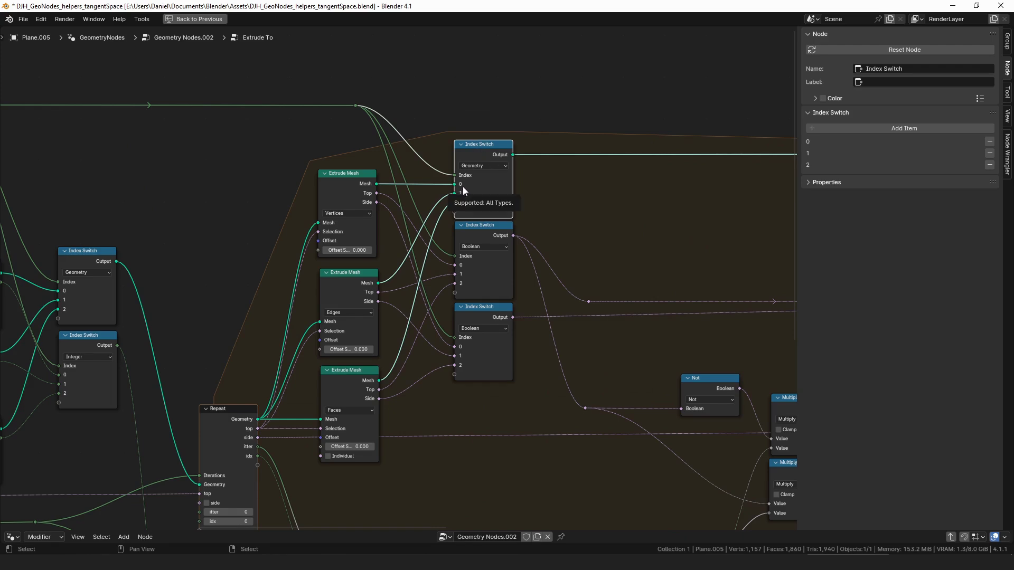
middle_click_drag(526, 217, 419, 200)
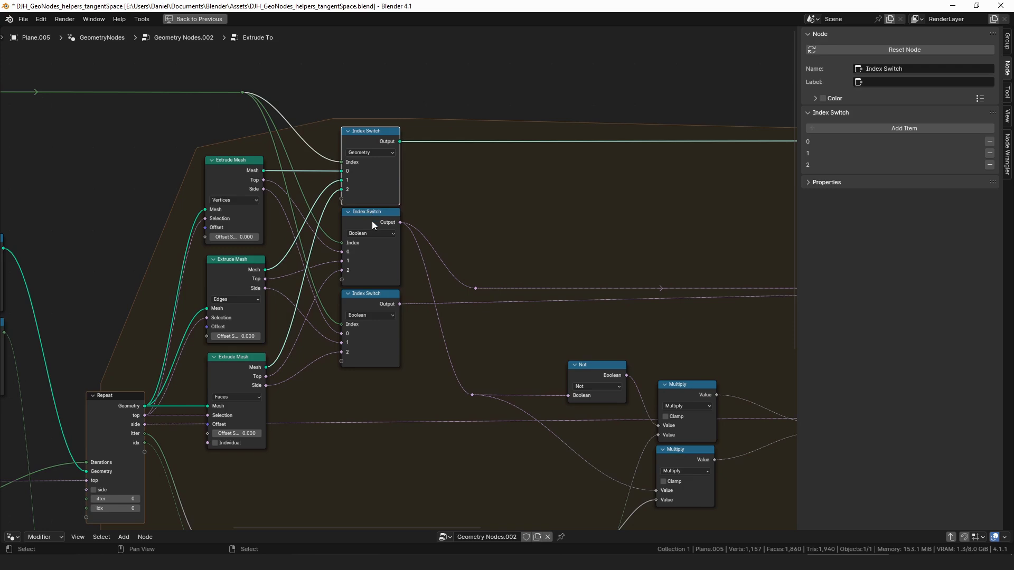
left_click(362, 299)
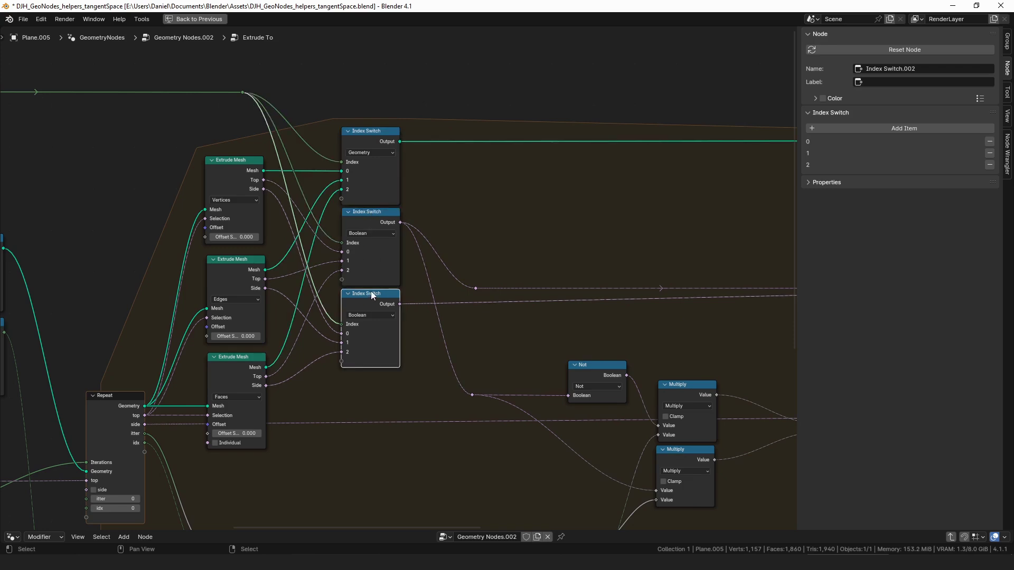
scroll(389, 335, "down", 1)
middle_click_drag(391, 337, 418, 284)
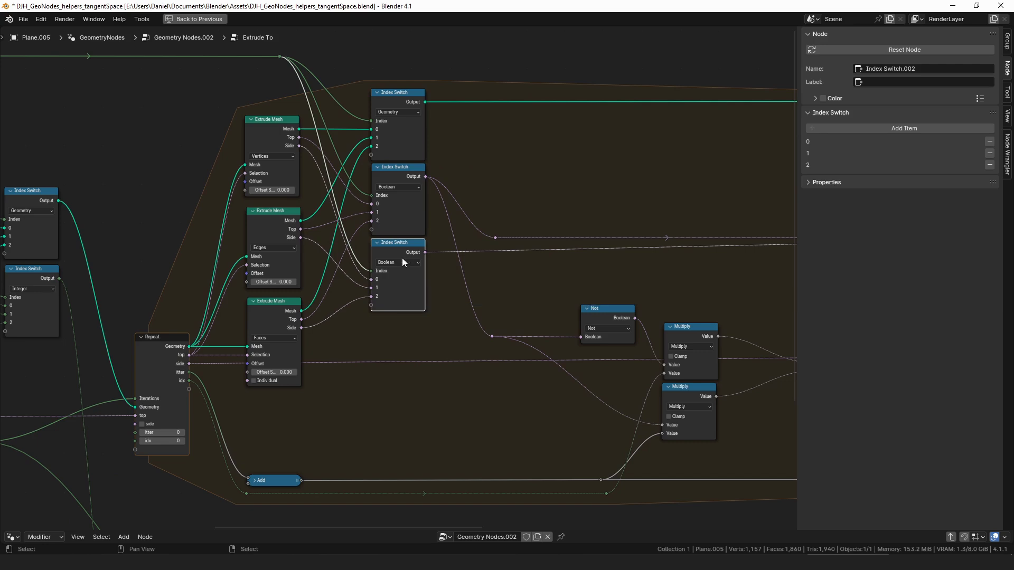
left_click(271, 309)
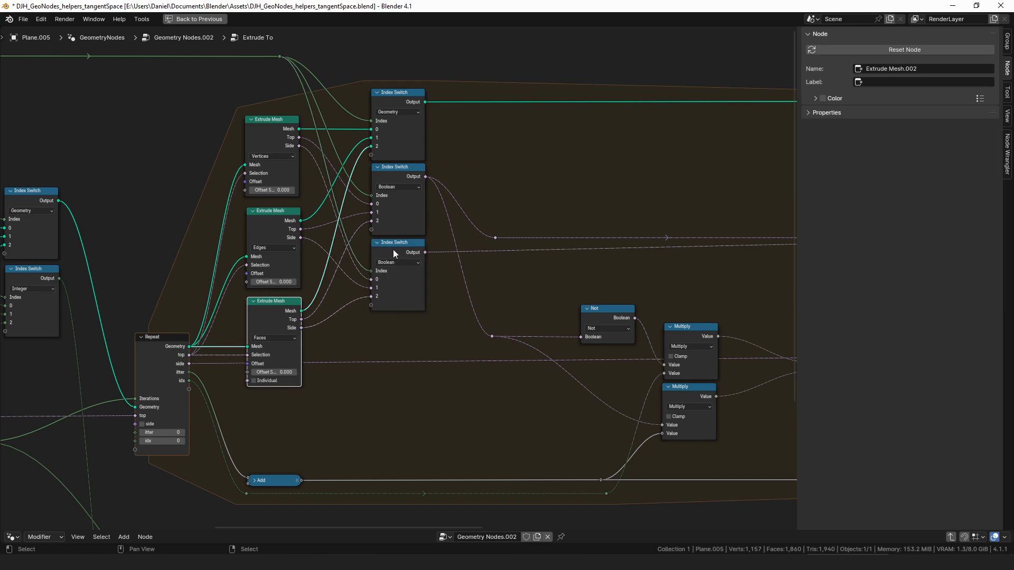
left_click(402, 179)
left_click(405, 252)
middle_click_drag(448, 290, 413, 286)
middle_click_drag(363, 350, 309, 304)
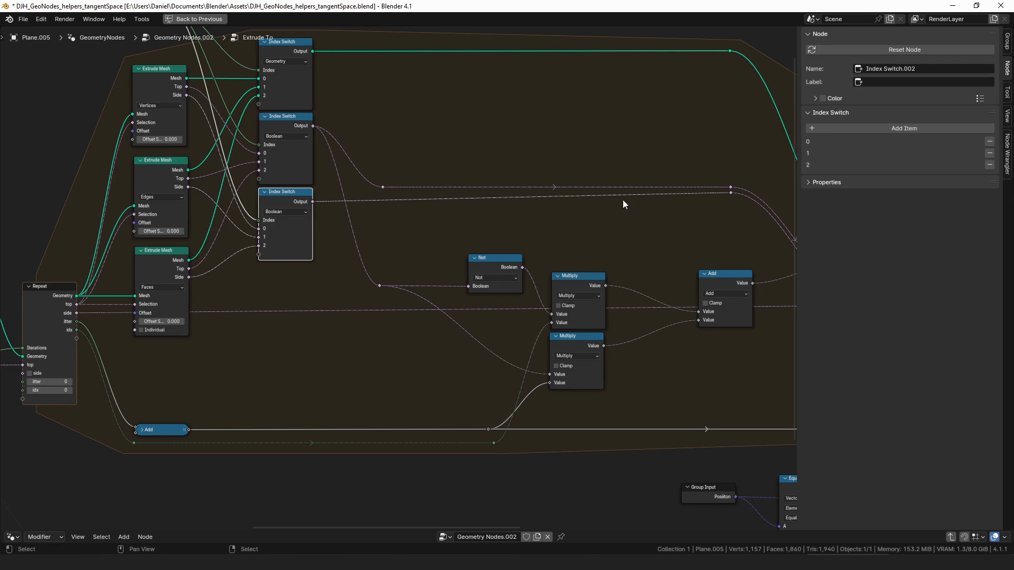
- Trace the top and side links from the Boolean Index Switches and Repeat input through the Or node to the Repeat output
middle_click_drag(678, 198, 352, 166)
left_click(675, 201)
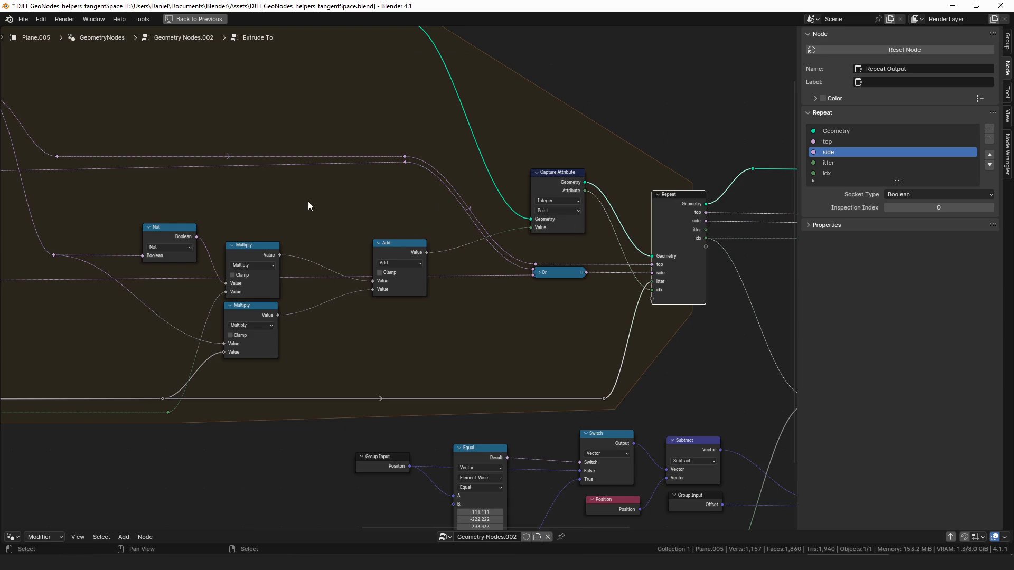
middle_click_drag(308, 201, 577, 197)
middle_click_drag(689, 176, 474, 159)
left_click_drag(607, 251, 609, 254)
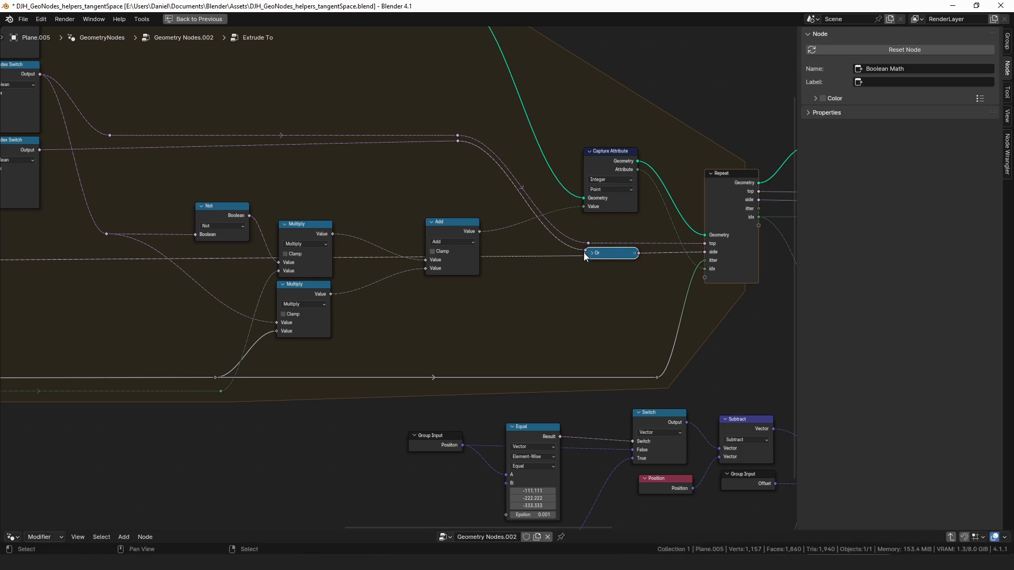
left_click_drag(614, 259, 614, 255)
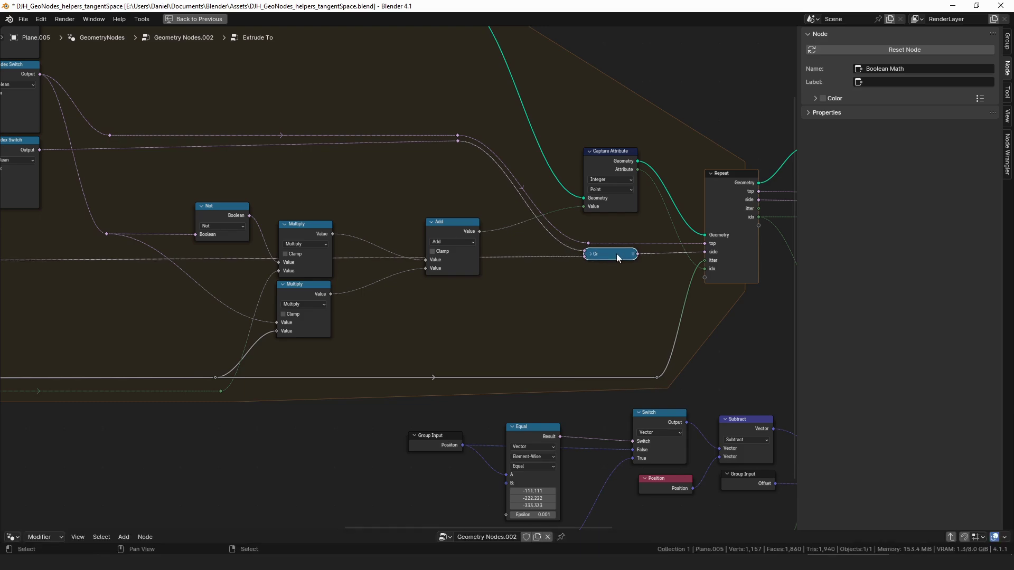
middle_click_drag(306, 277, 704, 264)
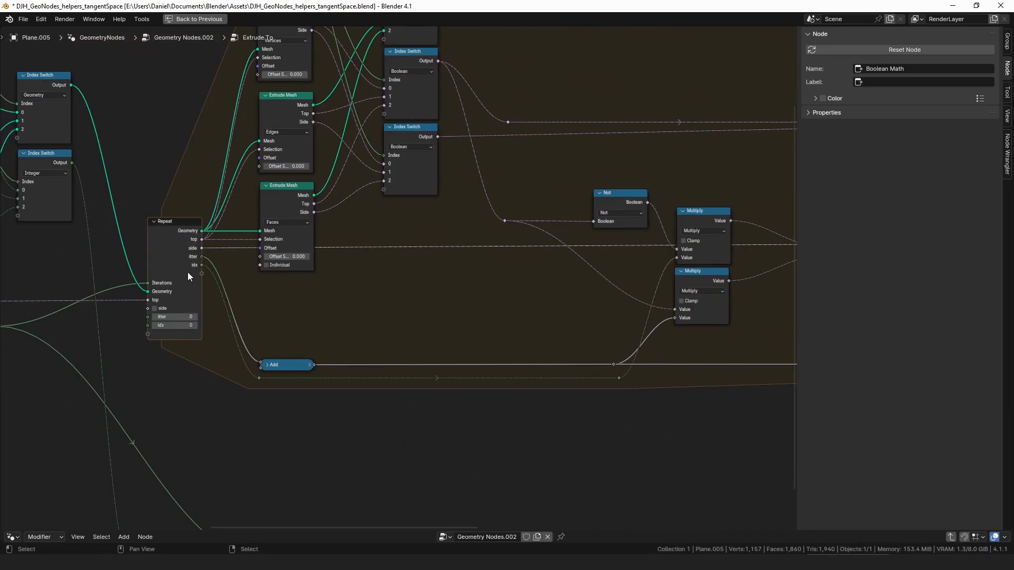
scroll(376, 300, "right", 8, "ctrl")
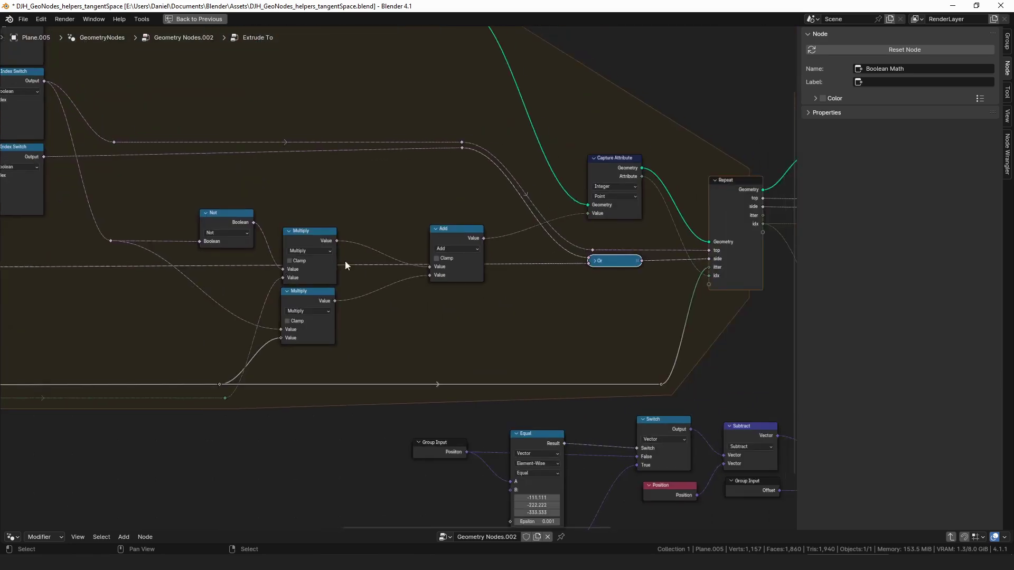
left_click_drag(609, 263, 612, 267)
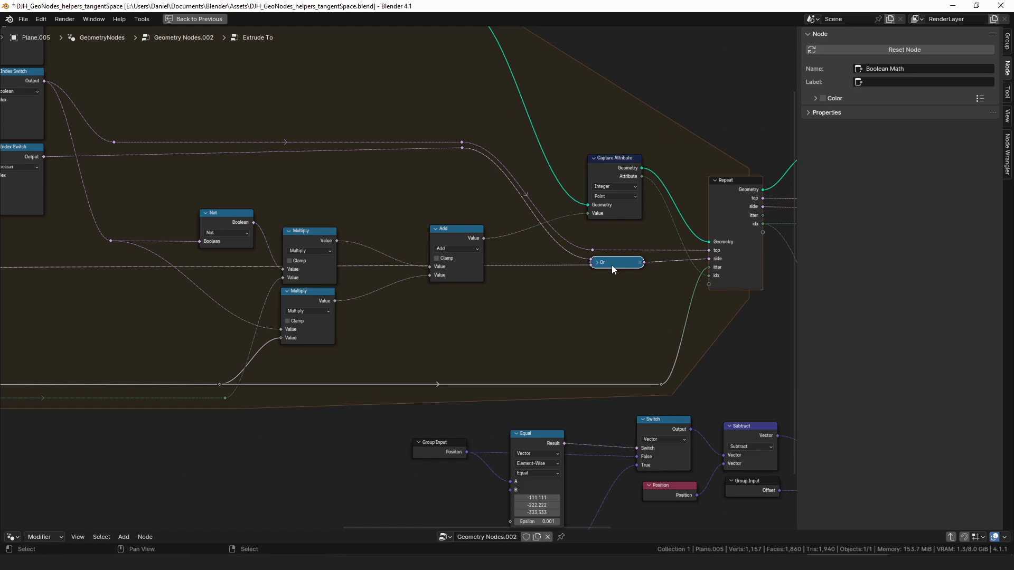
middle_click_drag(351, 271, 400, 265)
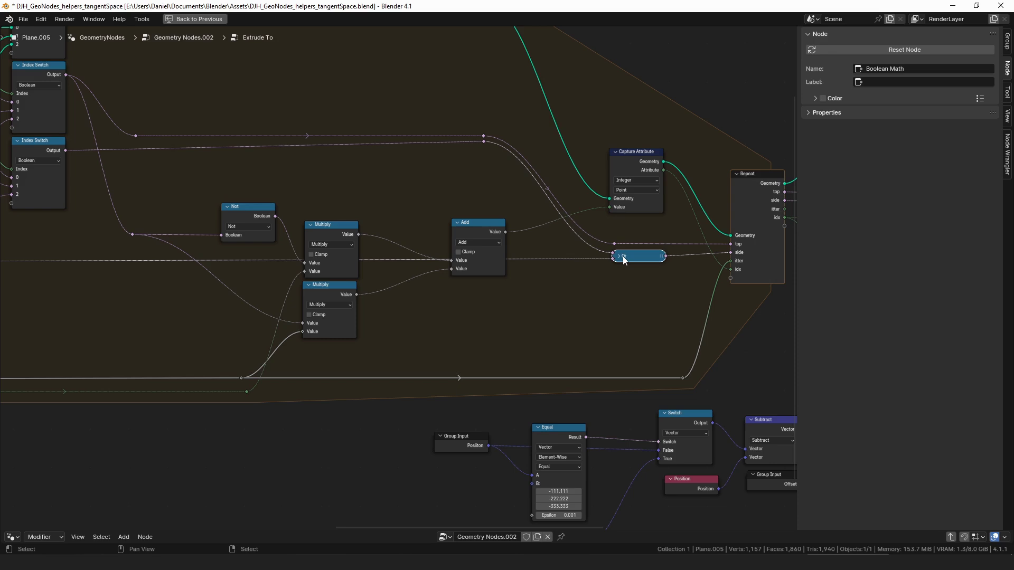
left_click_drag(623, 256, 634, 257)
middle_click_drag(530, 289, 602, 293)
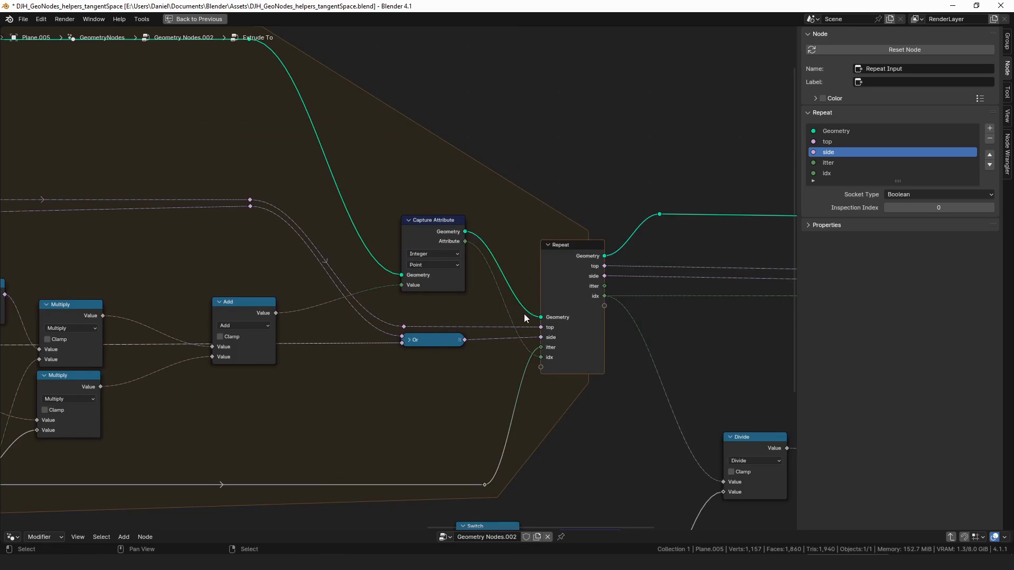
- Inspect the Repeat input's itter value and the settings of the collapsed Add node it feeds
left_click(541, 346)
scroll(322, 375, "down", 4)
middle_click_drag(301, 377, 473, 360)
middle_click_drag(141, 368, 572, 342)
scroll(446, 317, "up", 4)
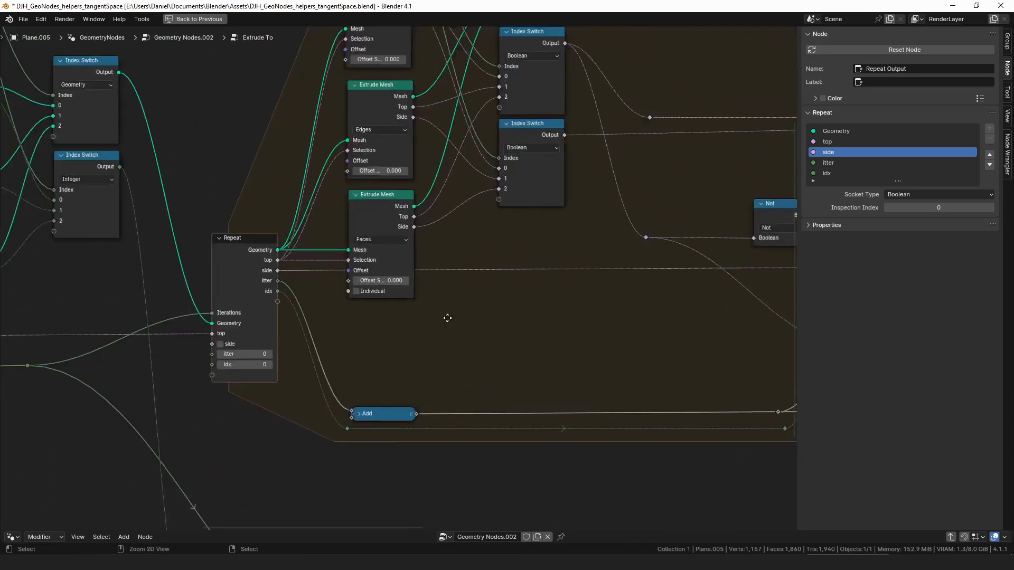
left_click(342, 473)
middle_click_drag(346, 473, 503, 364)
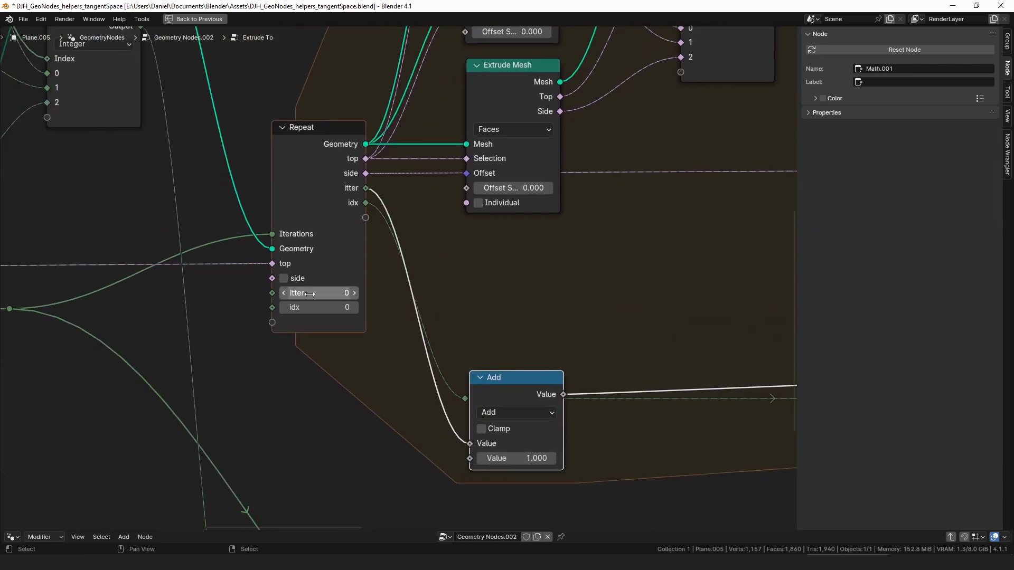
left_click(481, 377)
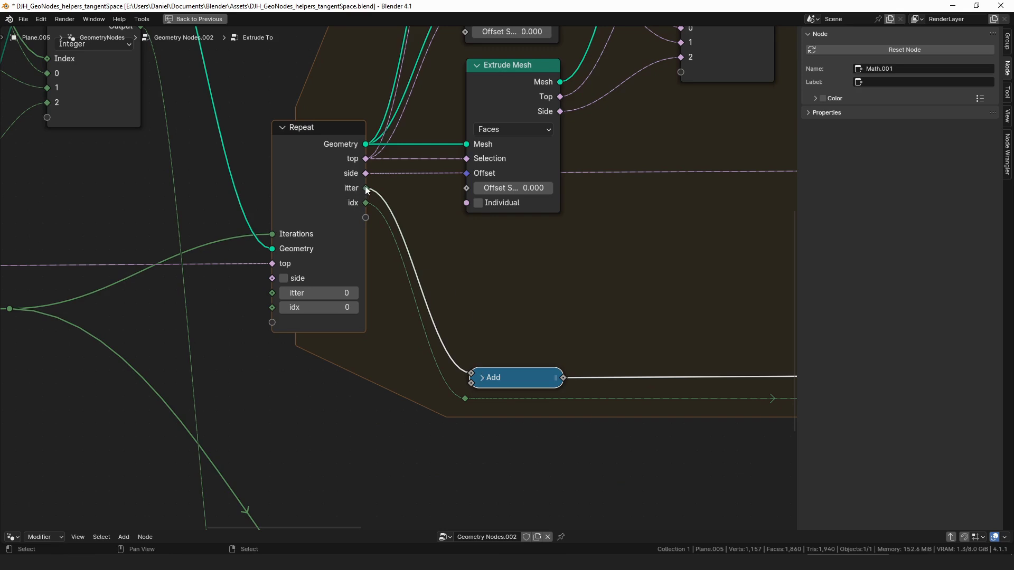
mouse_move(367, 189)
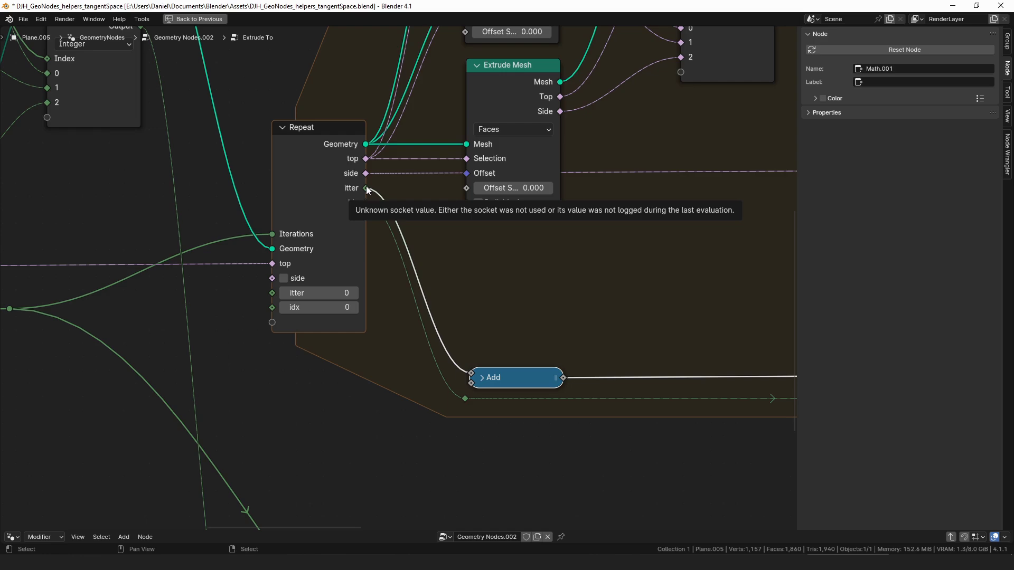
- Trace the Add node's itter link and the Capture Attribute's idx link into the Repeat output node
scroll(366, 188, "down", 2)
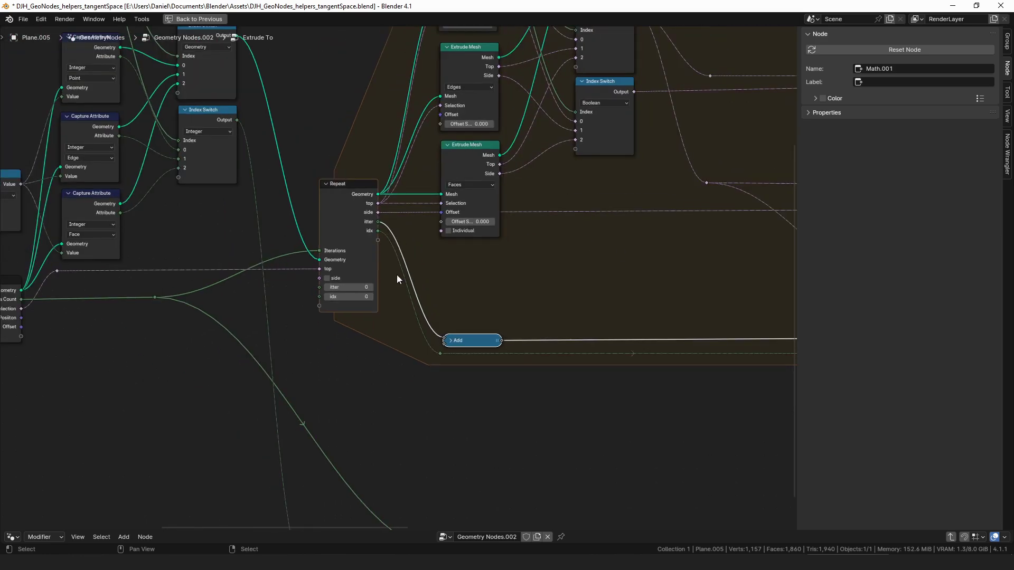
middle_click_drag(704, 270, 281, 273)
scroll(285, 272, "down", 2)
middle_click_drag(713, 241, 512, 259)
scroll(528, 263, "down", 1)
middle_click_drag(570, 269, 617, 266)
scroll(616, 264, "up", 3)
middle_click_drag(564, 236, 508, 310)
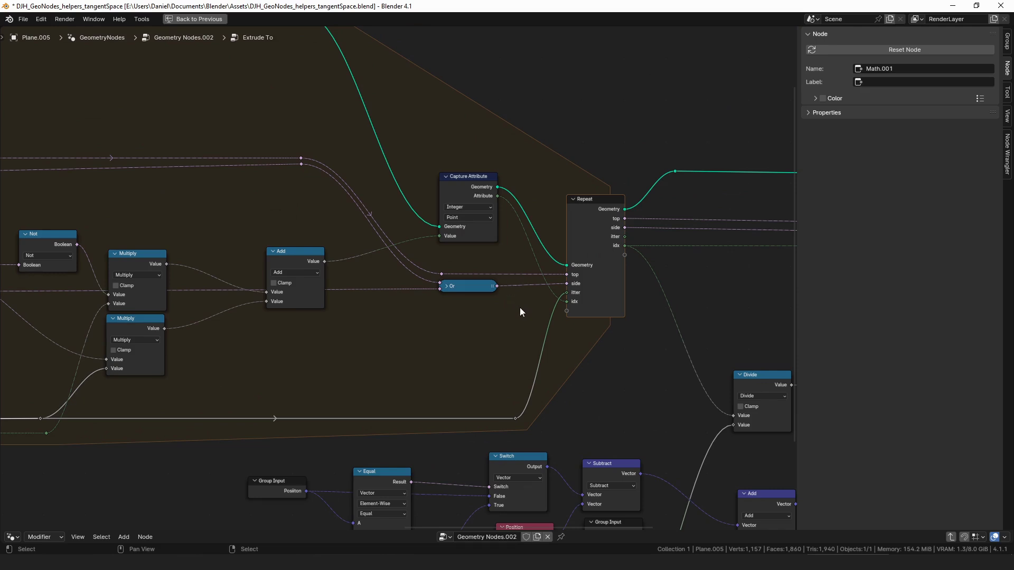
scroll(512, 301, "up", 3)
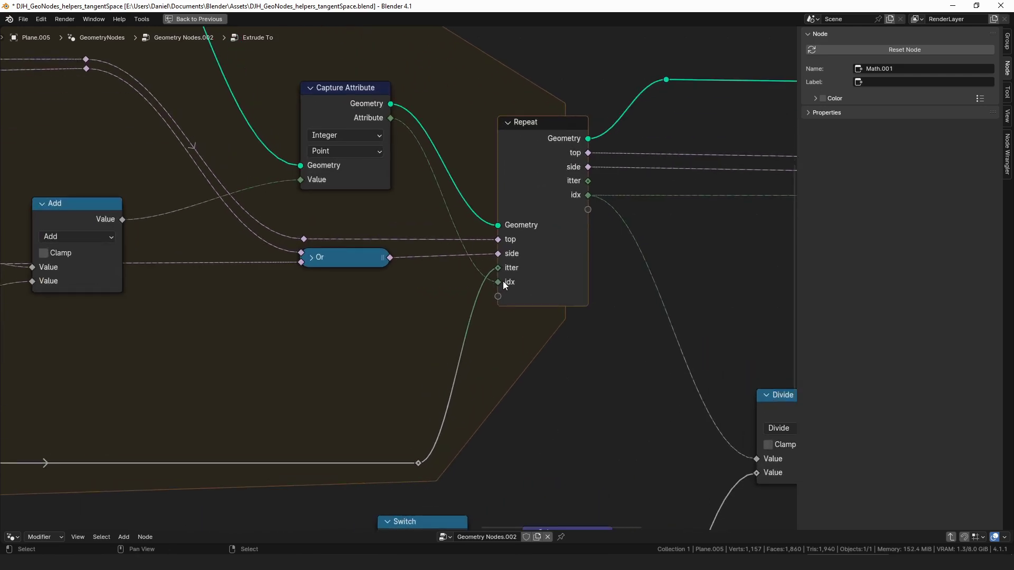
scroll(519, 255, "down", 5)
- Restore the split layout, leave the Extrude To group and inspect its Loop output on the mesh with the Viewer node
key("ctrl+space")
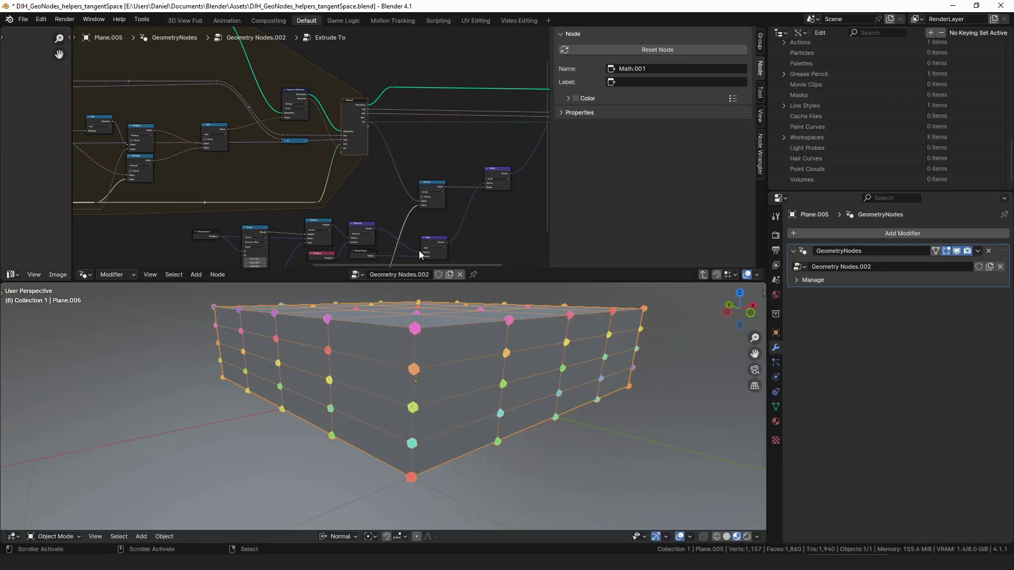
key("Tab")
scroll(311, 143, "up", 2)
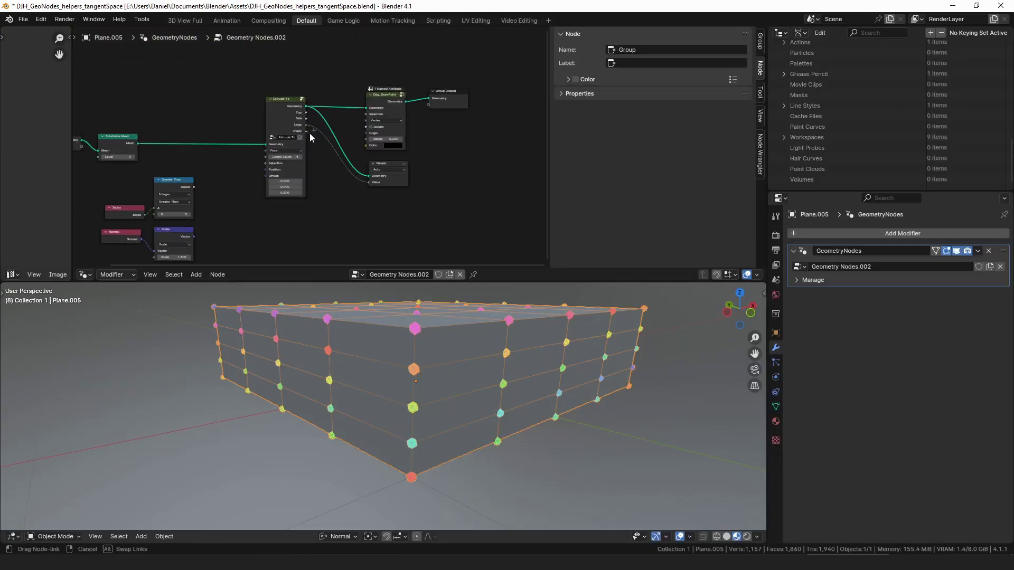
left_click(392, 182)
scroll(392, 183, "up", 1)
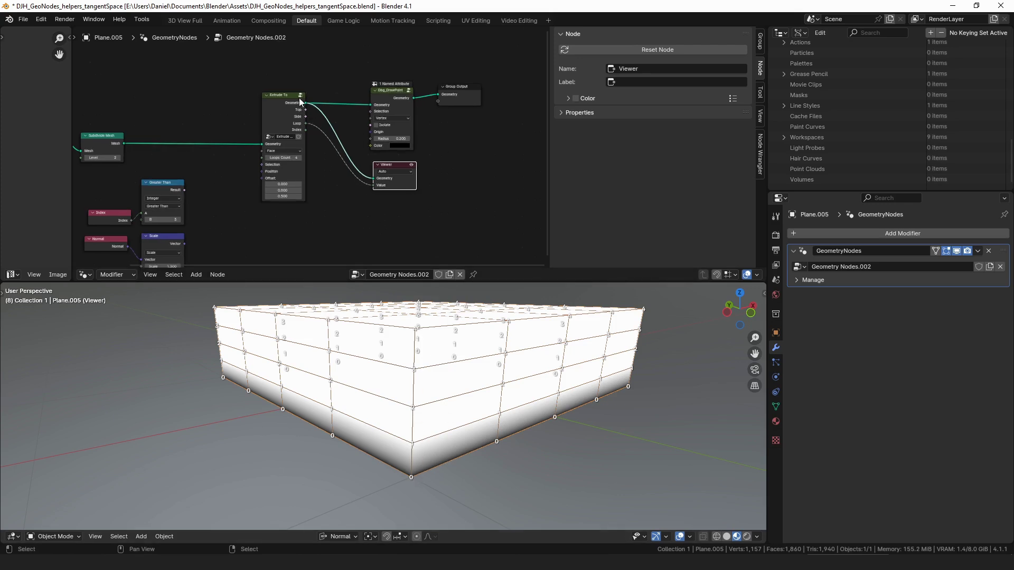
mouse_move(429, 466)
left_mouse_down()
mouse_move(406, 449)
mouse_move(421, 436)
left_mouse_up()
left_click_drag(423, 396, 425, 366)
- Undo the Viewer preview and reopen the Extrude To node group
key("ctrl+z")
key("ctrl+z")
key("ctrl+z")
key("ctrl+z")
left_click(278, 106)
key("Tab")
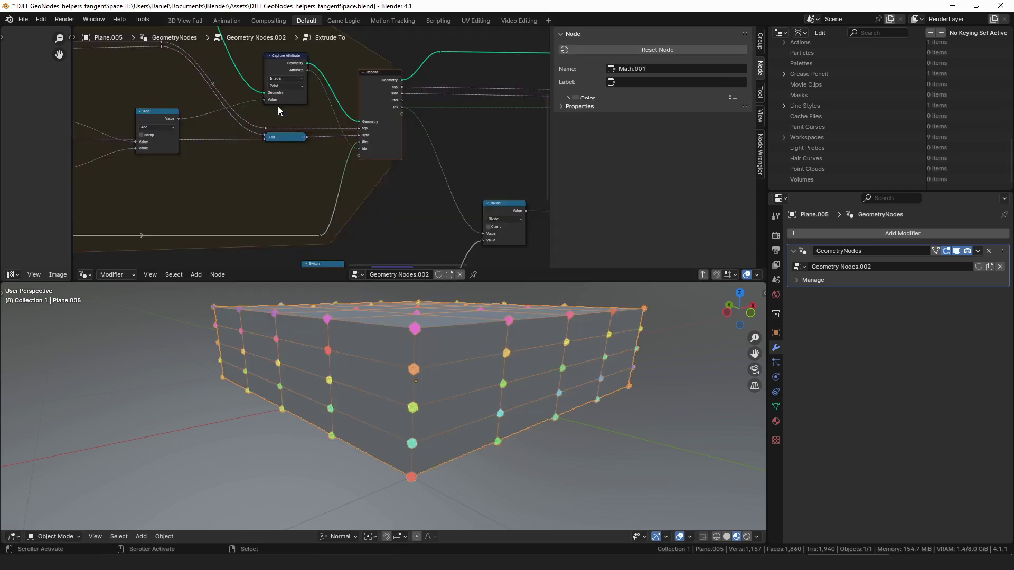
- Examine how the Add node feeds the Point Capture Attribute inside the Repeat zone, moving the Add node level with the upper Multiply
scroll(363, 139, "up", 3)
middle_click_drag(383, 148, 565, 108)
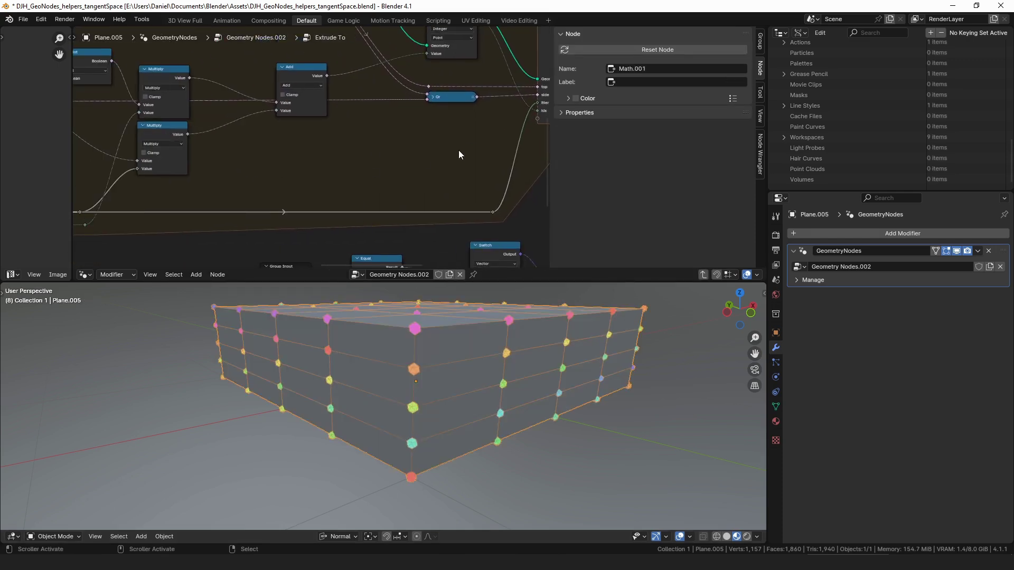
middle_click_drag(472, 158, 452, 154)
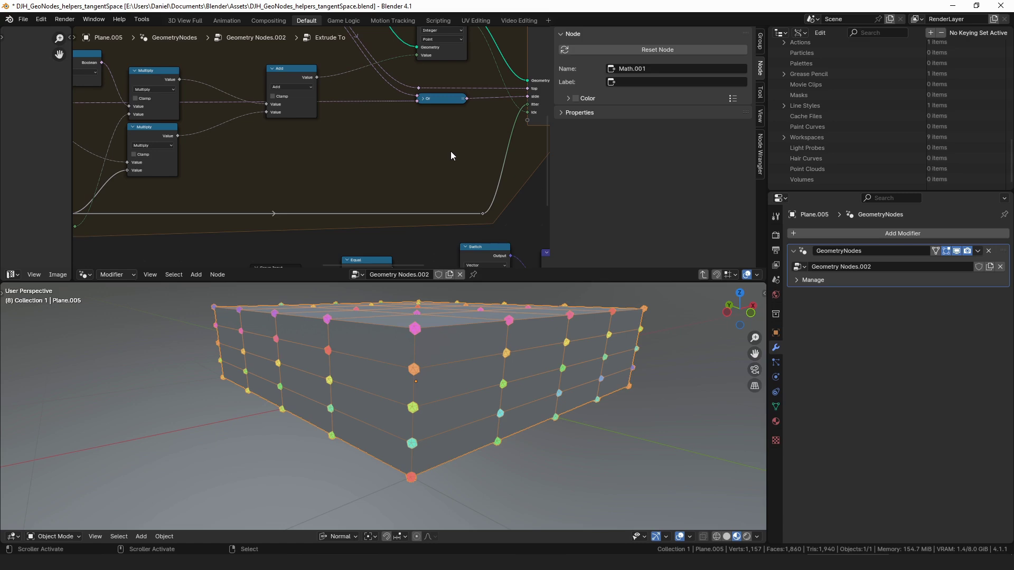
scroll(468, 153, "down", 2)
middle_click_drag(464, 154, 351, 150)
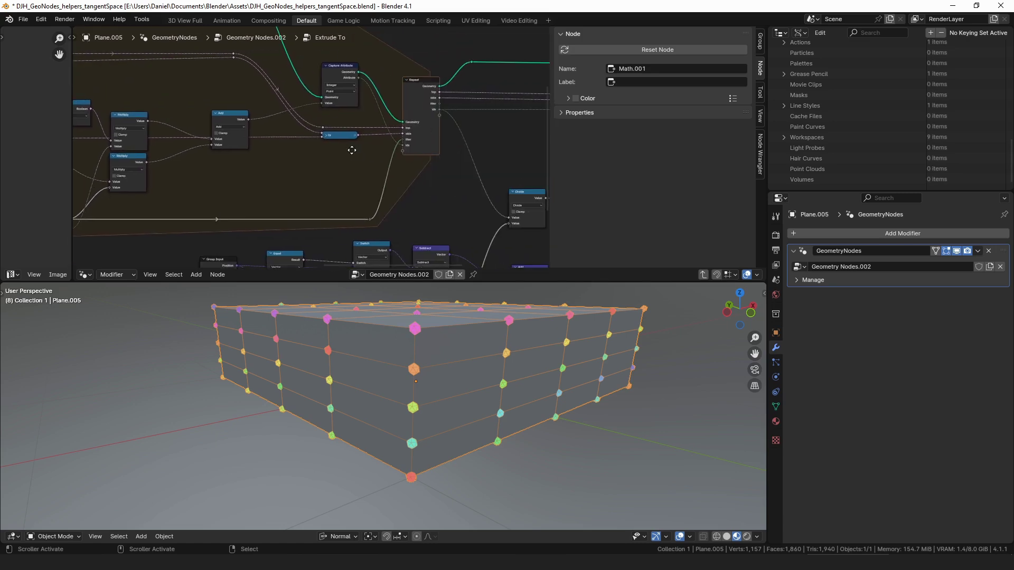
middle_click_drag(354, 94, 358, 126)
left_click_drag(342, 103, 344, 115)
middle_click_drag(296, 140, 297, 149)
scroll(297, 149, "up", 4)
left_click_drag(366, 107, 362, 105)
middle_click_drag(307, 134, 424, 85)
left_click_drag(315, 113, 325, 134)
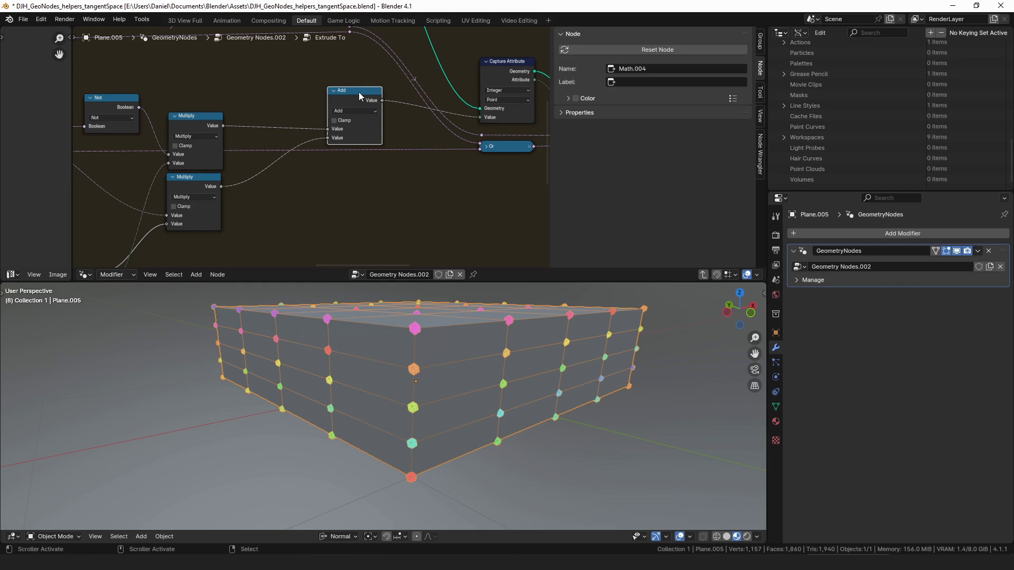
- Trace the boolean Index Switch output through the reroute into the Not node and the two Multiply nodes
middle_click_drag(246, 74, 521, 108)
middle_click_drag(385, 129, 387, 151)
scroll(288, 107, "down", 3)
middle_click_drag(288, 106, 295, 148)
left_click_drag(211, 82, 210, 75)
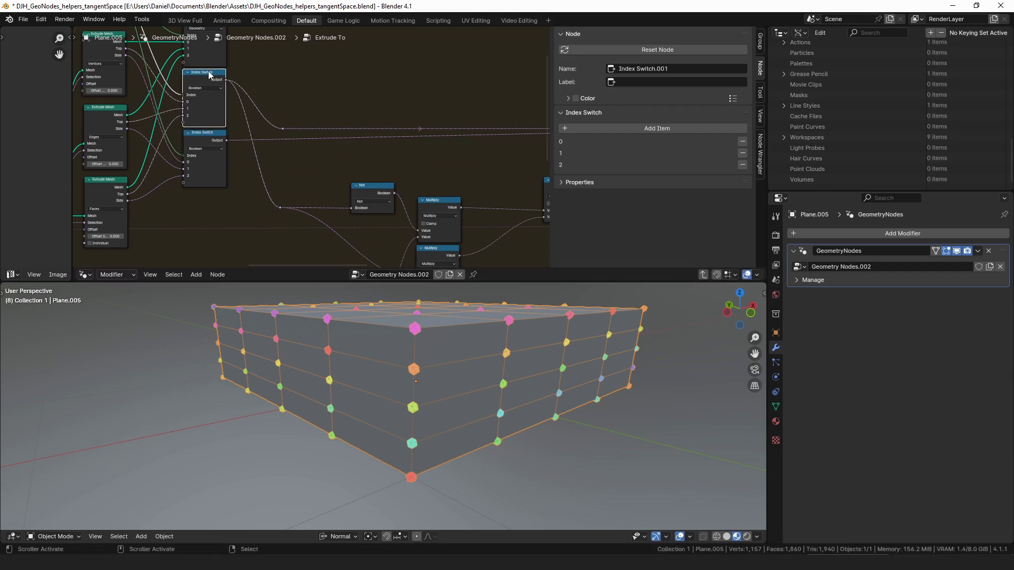
middle_click_drag(338, 172, 329, 121)
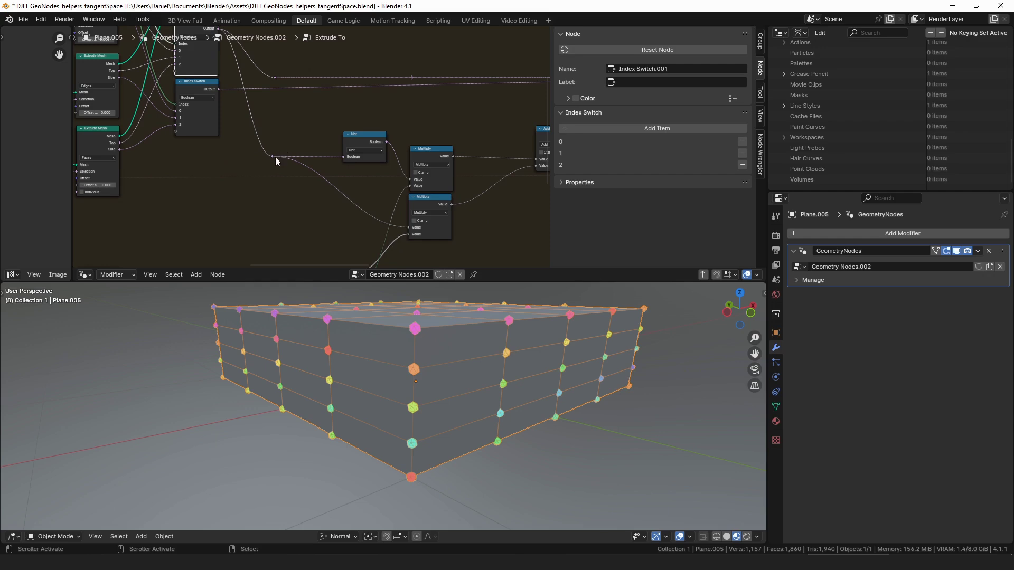
left_click(271, 157)
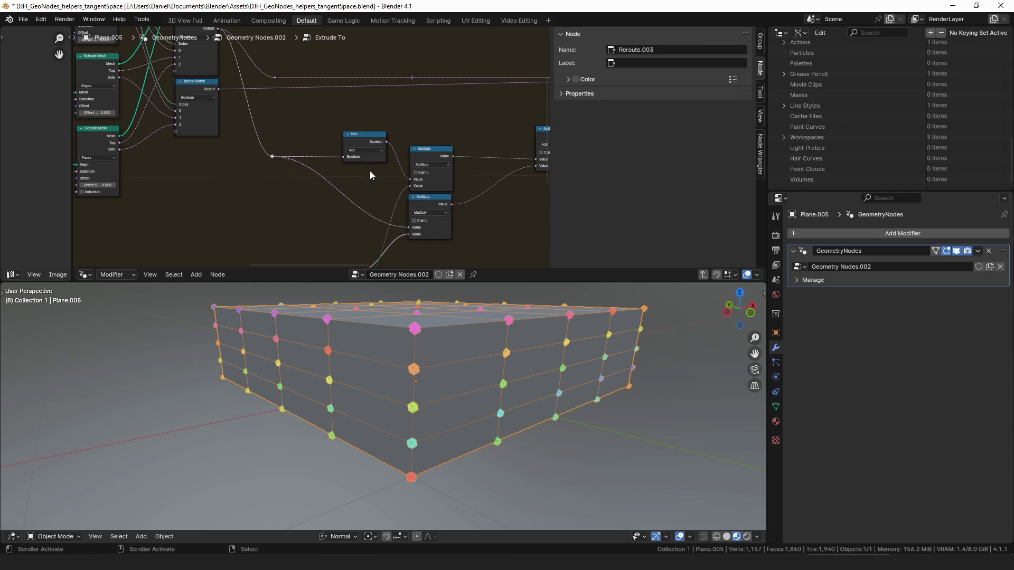
left_click(421, 157)
left_click(357, 135)
left_click_drag(356, 131, 354, 132)
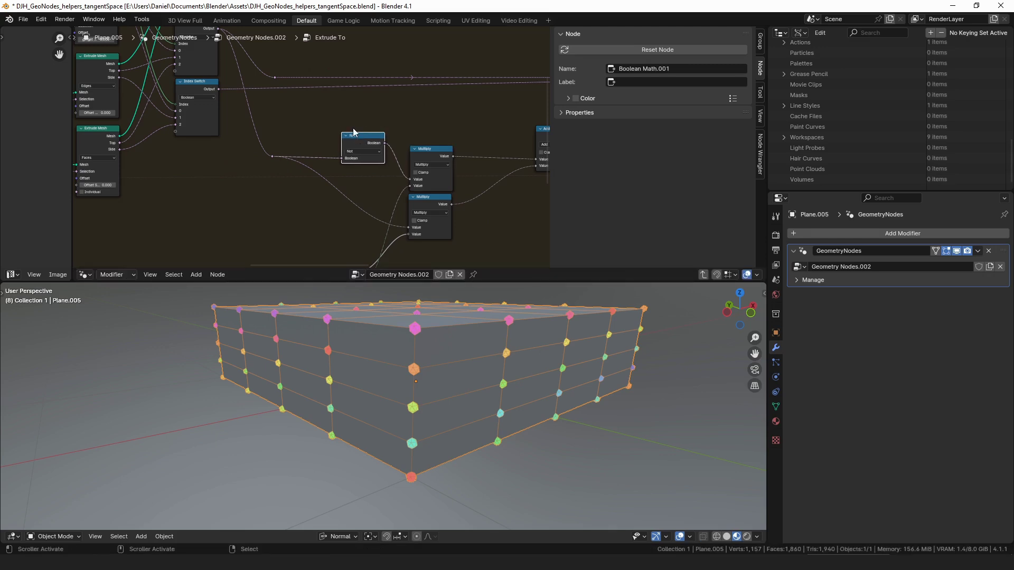
middle_click_drag(354, 132, 257, 124)
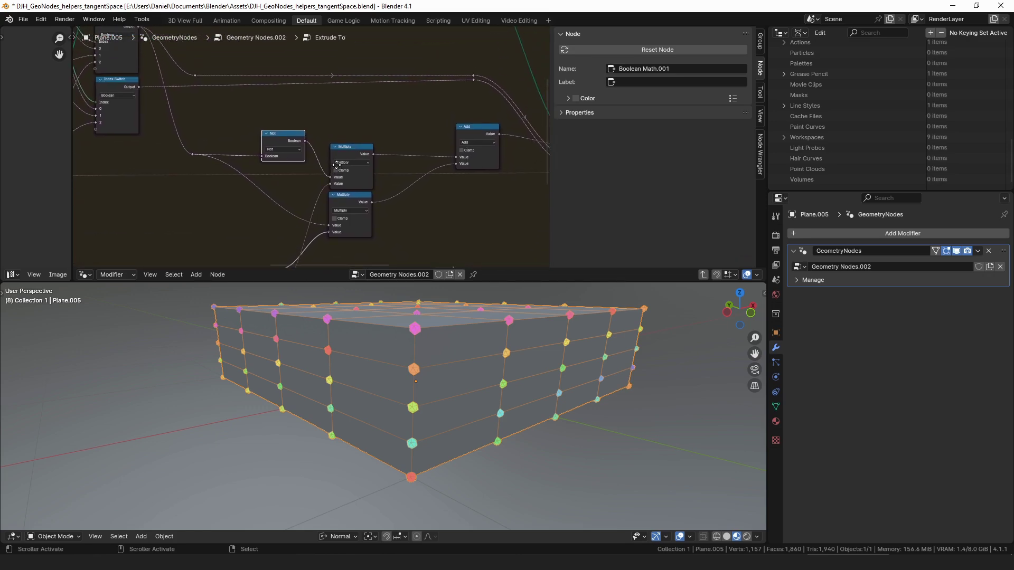
- Add a Switch node fed by the reroute of the boolean Index Switch, set it to Float and place it beside the Add node
left_click_drag(193, 154, 382, 113)
type("sw")
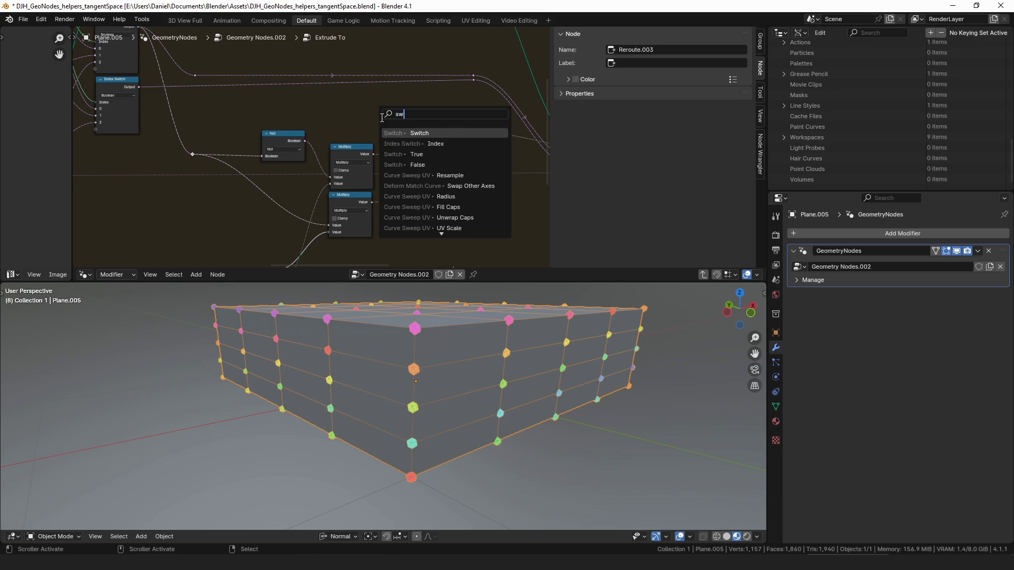
key("Return")
left_click(432, 115)
left_click(432, 115)
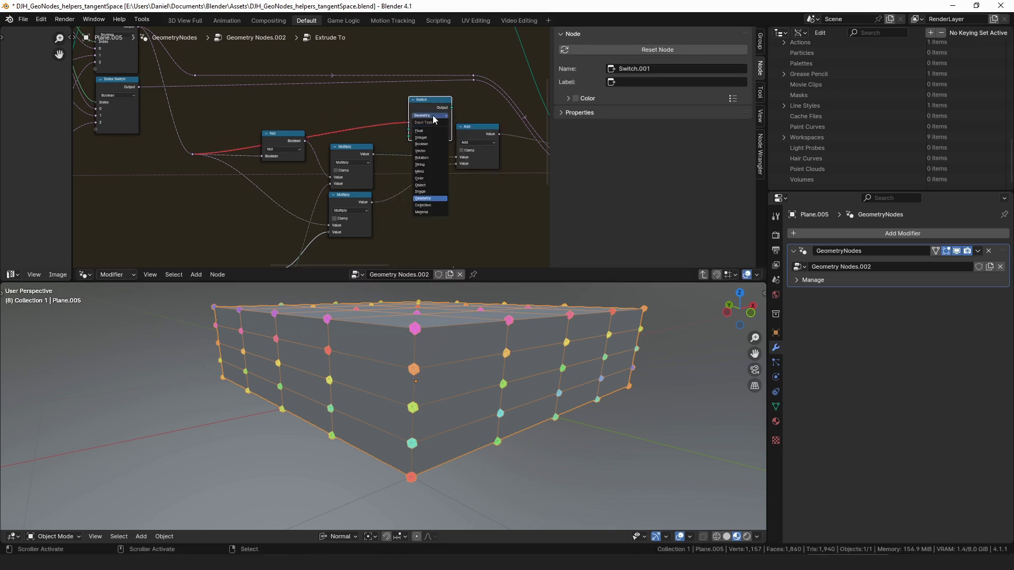
left_click(436, 130)
scroll(335, 108, "up", 2)
middle_click_drag(334, 108, 365, 134)
mouse_move(451, 110)
left_mouse_down()
mouse_move(438, 99)
mouse_move(433, 111)
left_mouse_up()
scroll(392, 127, "down", 4)
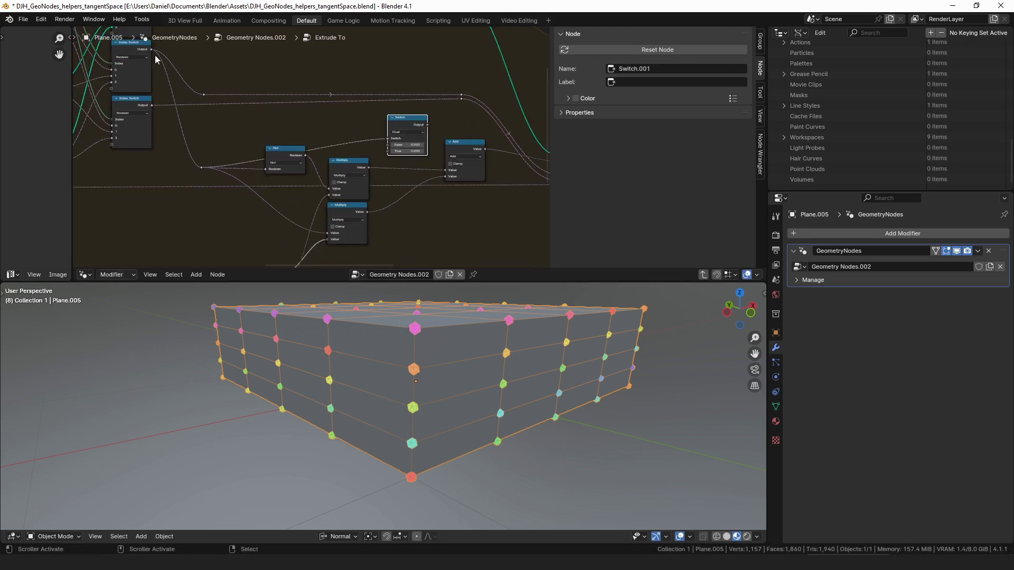
middle_click_drag(412, 165, 407, 126)
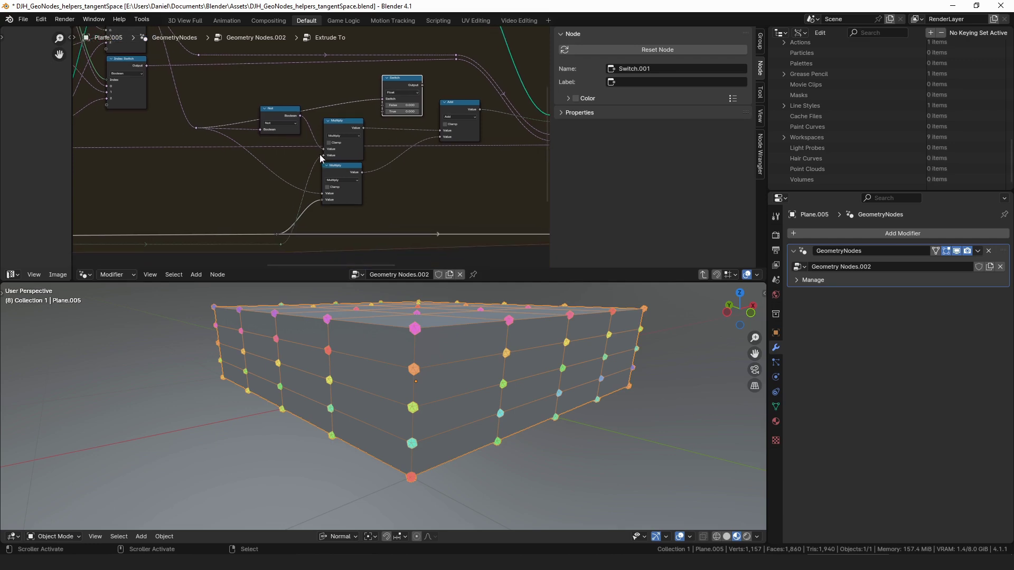
- Move the Multiply nodes' value links to the Switch's True and False inputs and feed its output to the Point Capture Attribute through a reroute
scroll(320, 159, "up", 3)
left_click_drag(327, 214, 401, 102)
left_click_drag(422, 69, 420, 104)
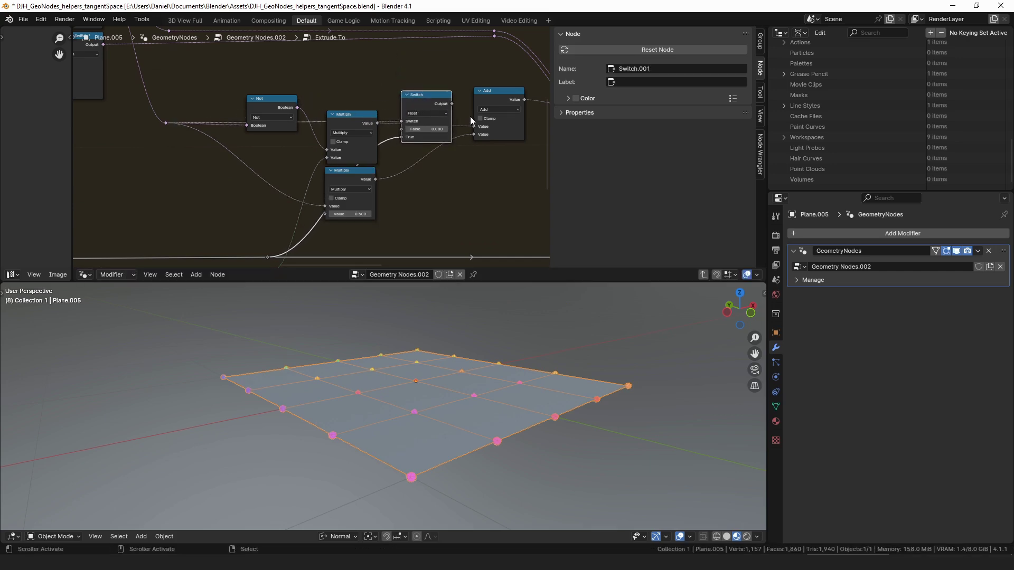
middle_click_drag(472, 115, 358, 116)
right_click_drag(419, 97, 420, 108, "shift")
left_click_drag(337, 104, 433, 102)
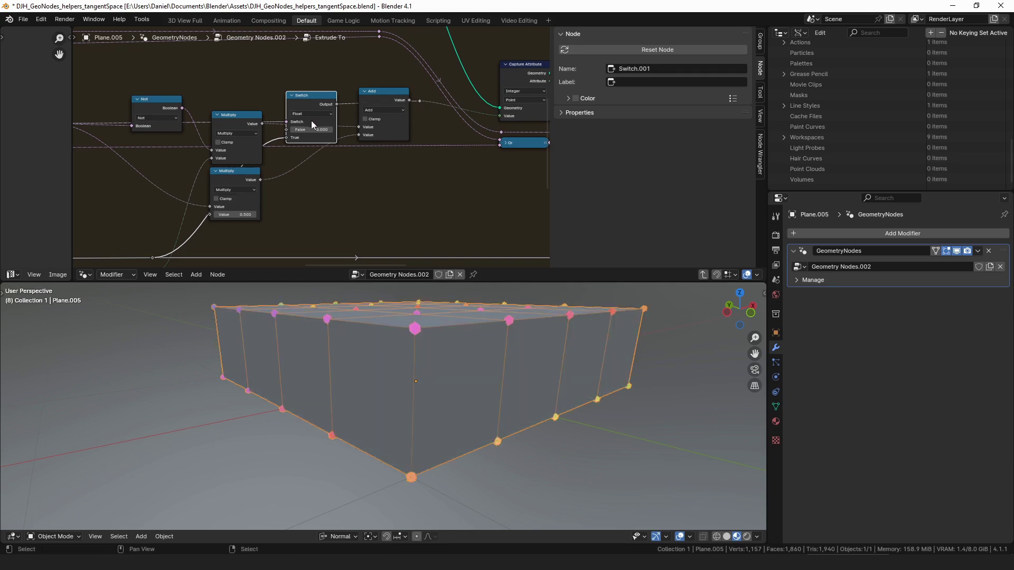
left_click(312, 114)
left_click(310, 140)
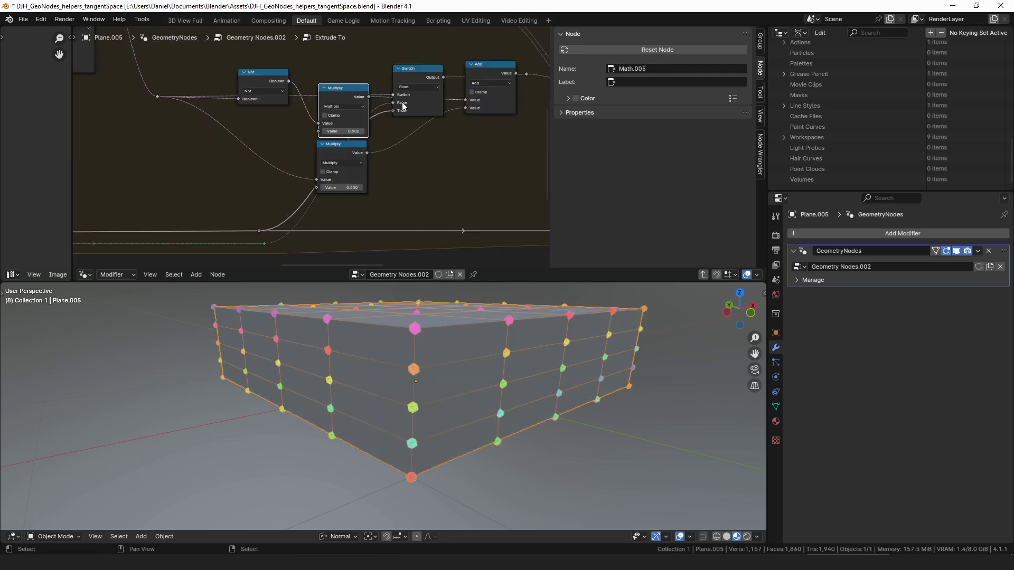
mouse_move(397, 103)
left_mouse_down()
mouse_move(344, 147)
mouse_move(400, 102)
left_mouse_up()
- Delete the Add, both Multiply nodes and the Not node around the Float Switch
left_click_drag(482, 68, 482, 113)
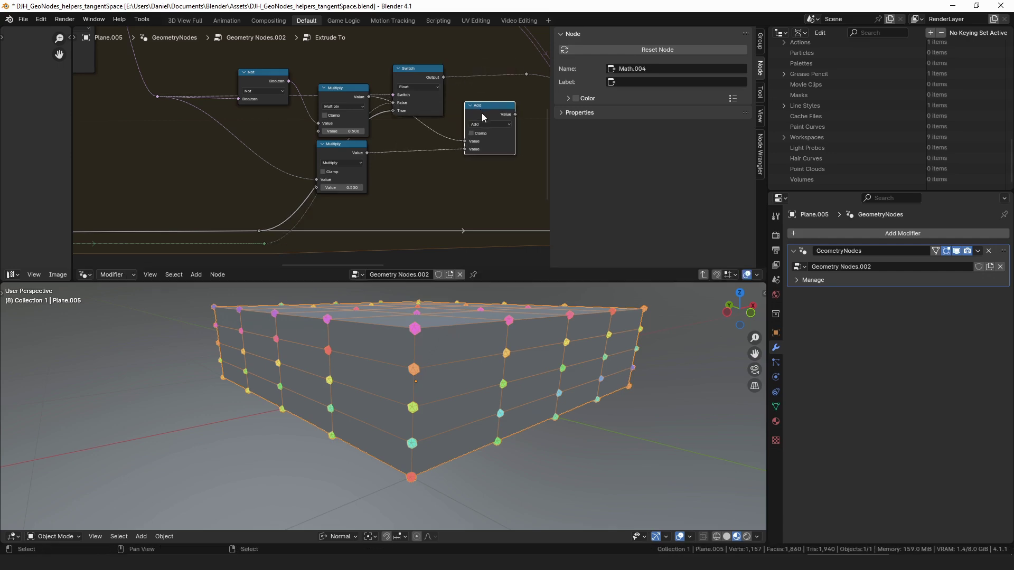
key("x")
left_click_drag(350, 150, 284, 144)
key("x")
left_click_drag(328, 95, 273, 119)
key("x")
left_click_drag(243, 77, 219, 90)
key("x")
mouse_move(413, 79)
left_mouse_down()
mouse_move(414, 98)
mouse_move(412, 76)
left_mouse_up()
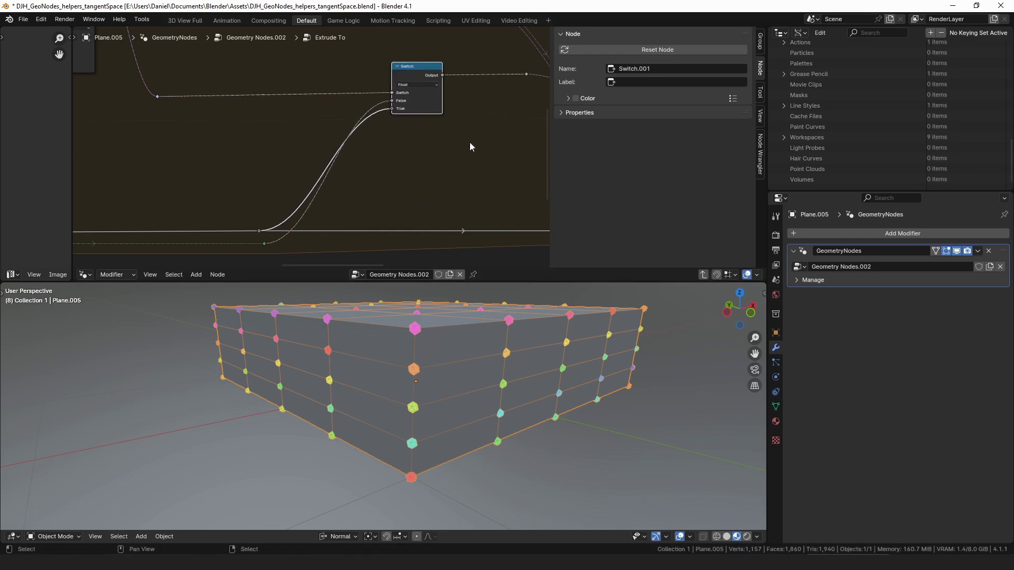
- Dissolve the reroute between the Float Switch and the Point Capture Attribute, keeping the link
scroll(470, 141, "down", 5)
middle_click_drag(525, 133, 312, 161)
left_click_drag(302, 115, 284, 138)
key("ctrl+x")
middle_click_drag(296, 154, 326, 165)
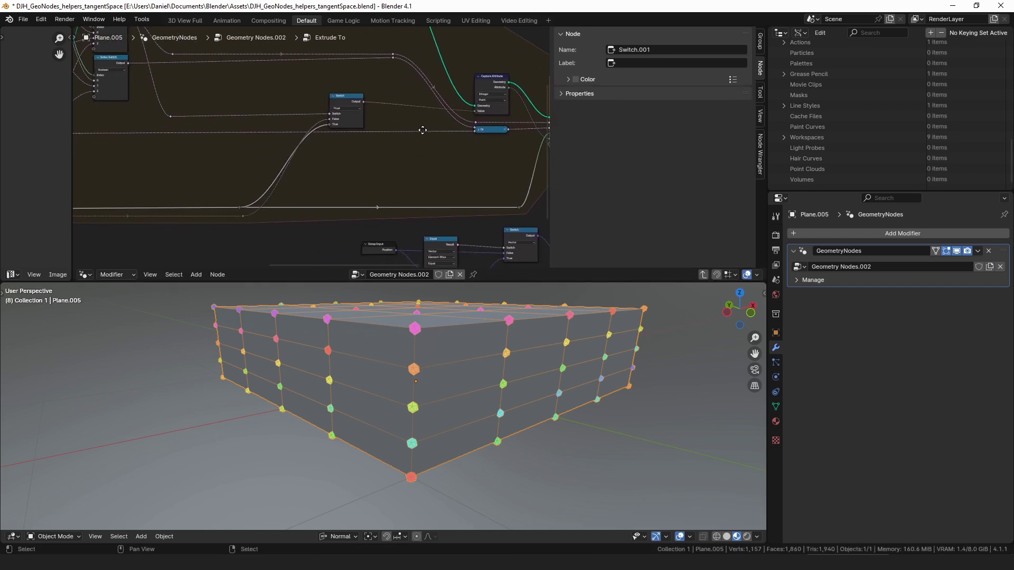
- Examine how the Float Switch feeds the Point Capture Attribute and how its attribute reaches idx on the Repeat output
scroll(395, 141, "up", 5)
middle_click_drag(485, 158, 337, 160)
left_click_drag(293, 68, 292, 55)
middle_click_drag(297, 130, 342, 180)
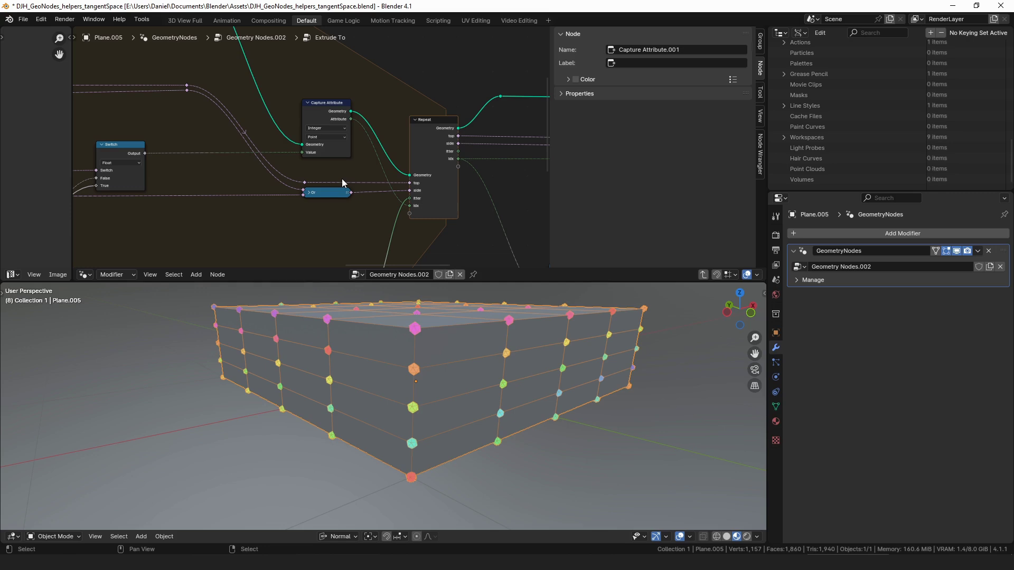
middle_click_drag(331, 101, 317, 93)
left_click(309, 100)
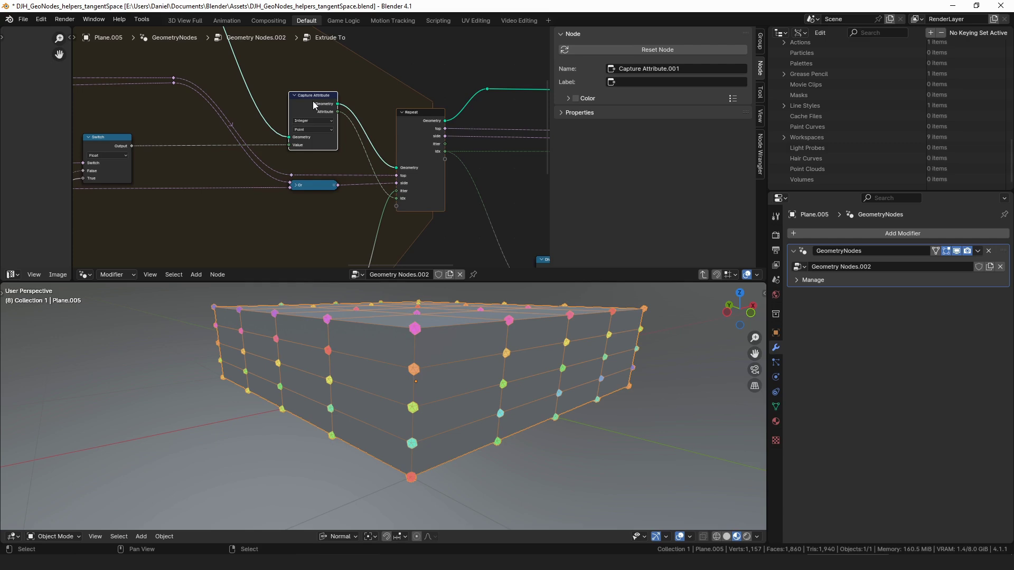
left_click(406, 203)
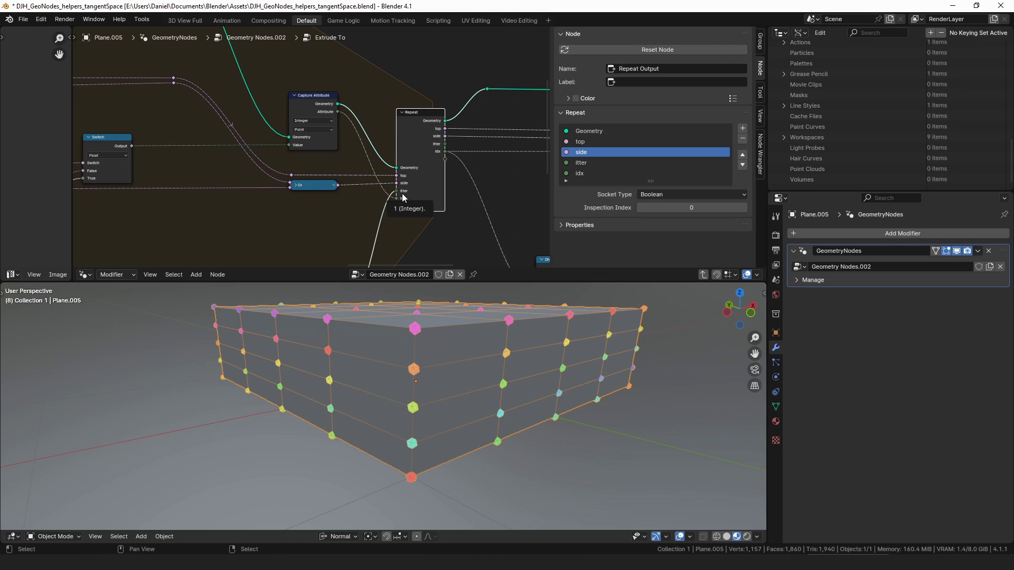
middle_click_drag(369, 190, 476, 182)
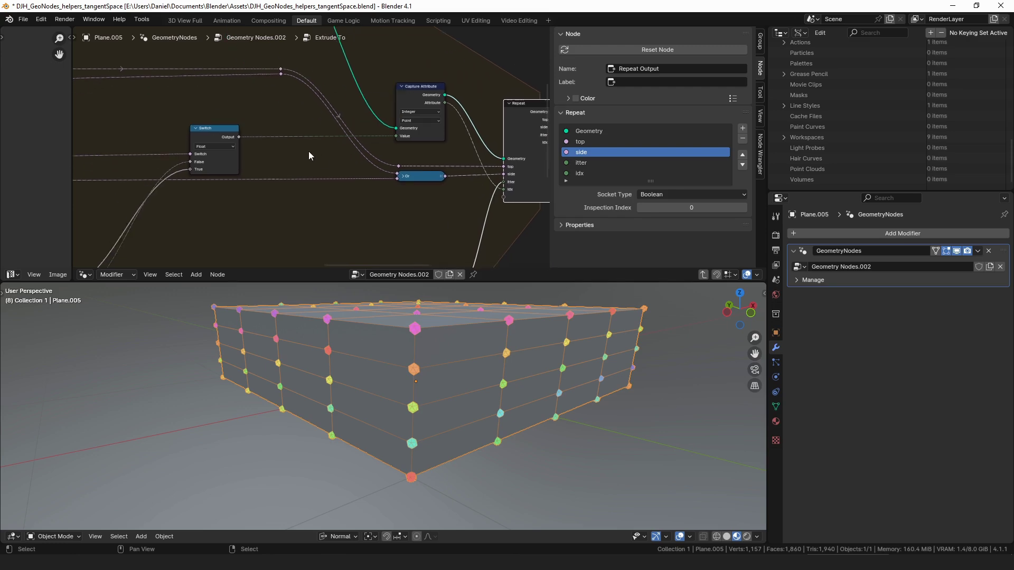
left_click_drag(210, 136, 214, 140)
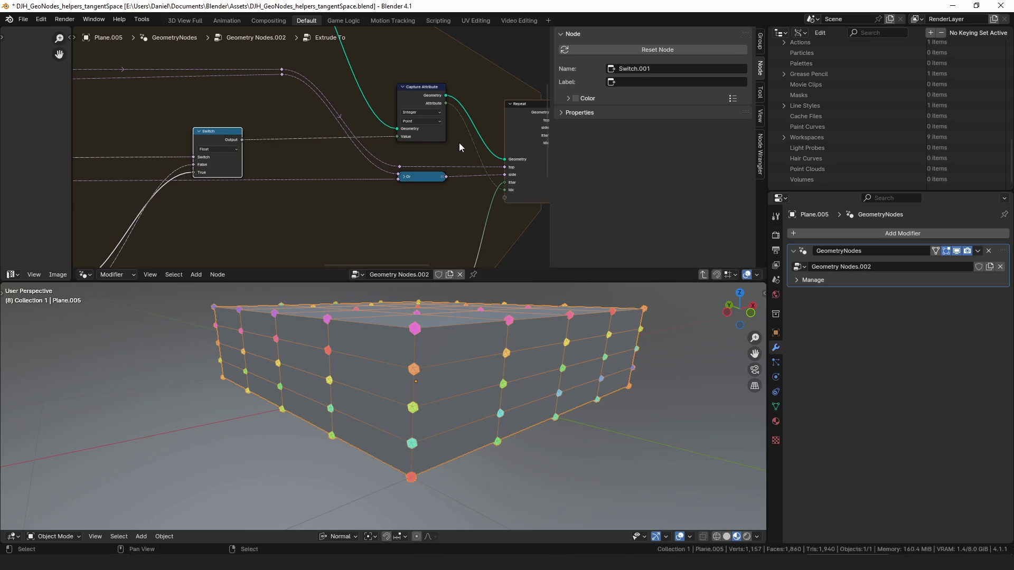
- Trace the Float Switch's inputs back to the boolean Index Switch, the Repeat input and the collapsed Add node
middle_click_drag(197, 182, 242, 122)
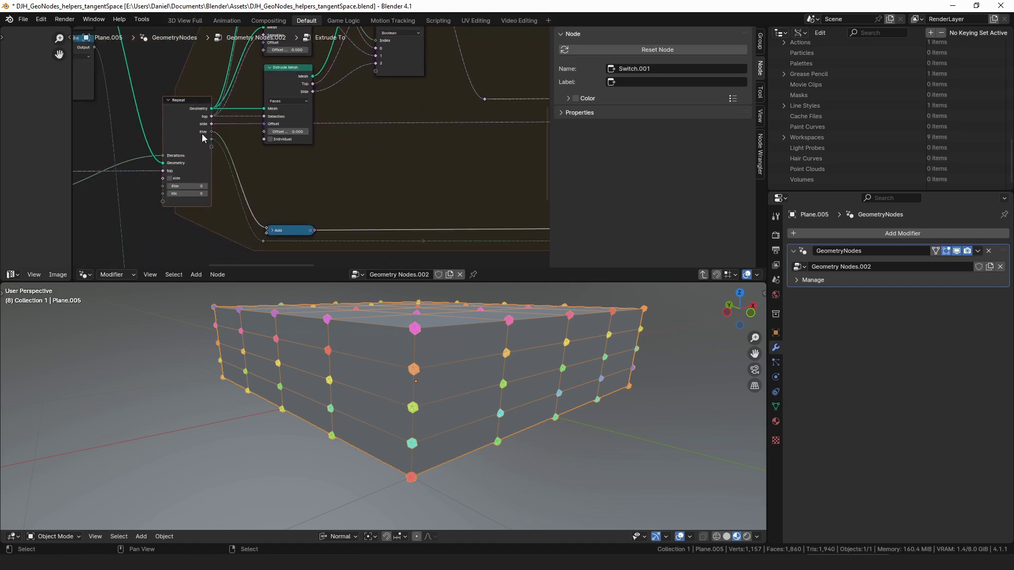
scroll(259, 227, "right", 10, "ctrl")
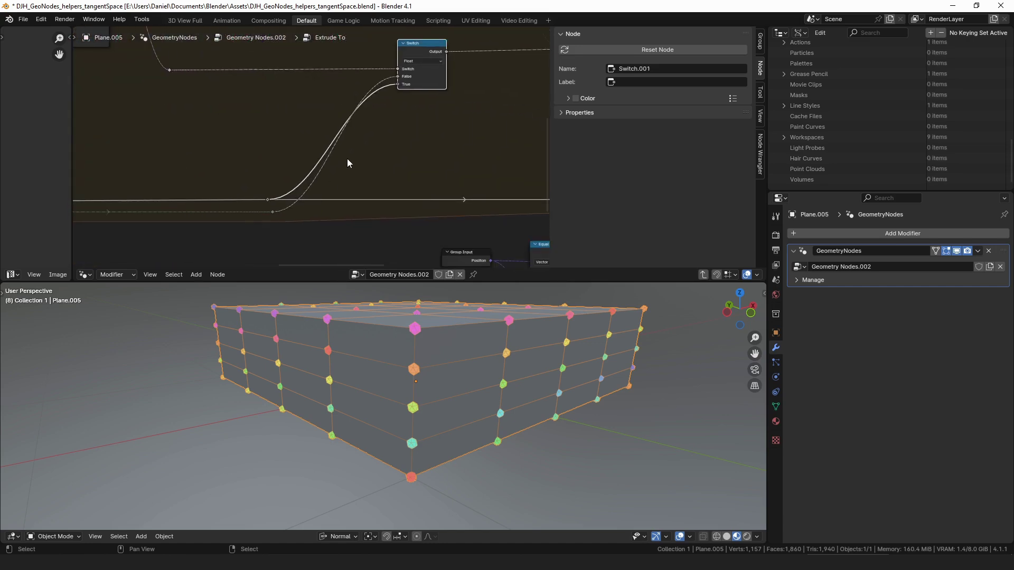
middle_click_drag(439, 76, 411, 129)
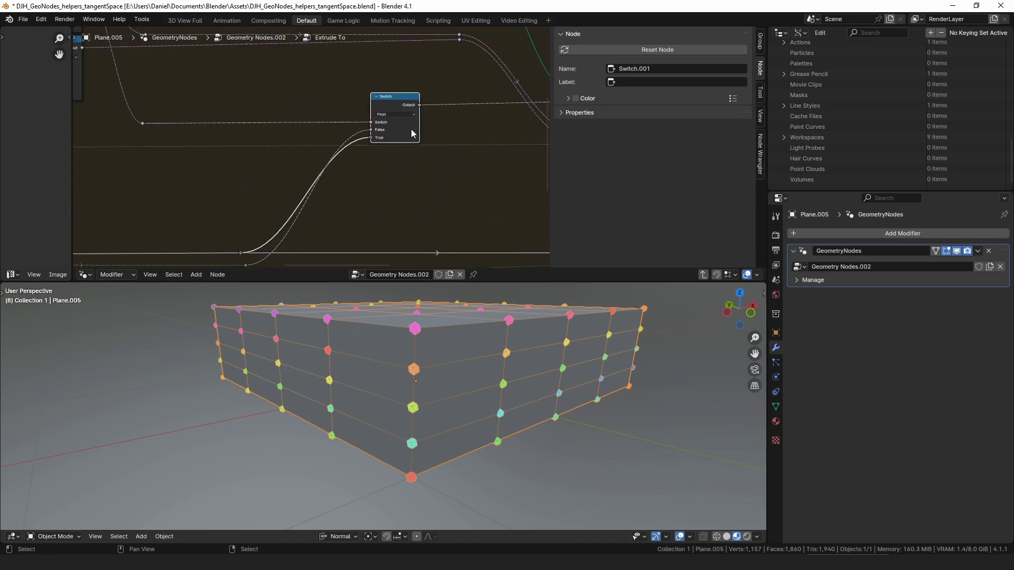
mouse_move(411, 129)
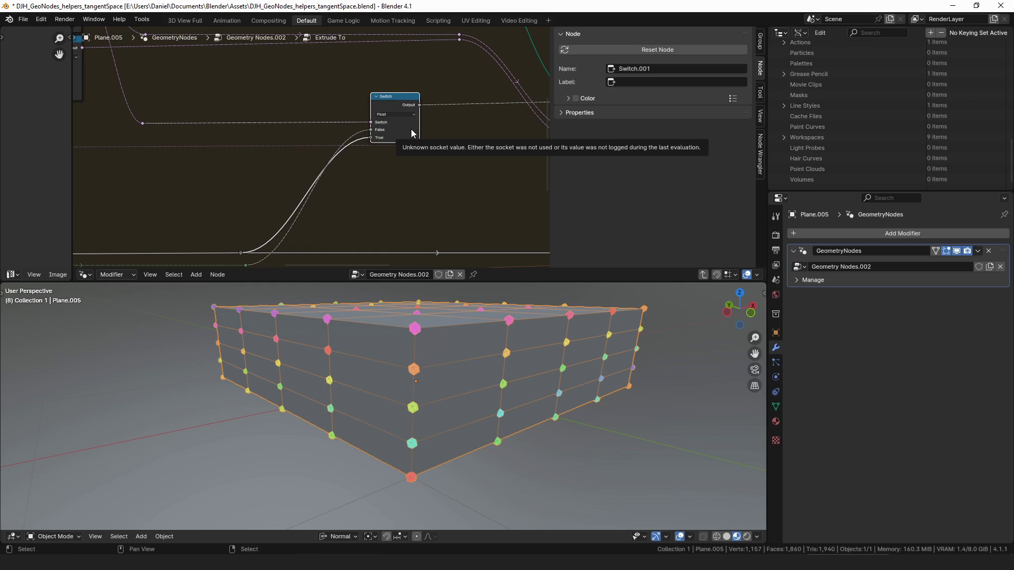
middle_click_drag(96, 55, 275, 148)
left_click(237, 69)
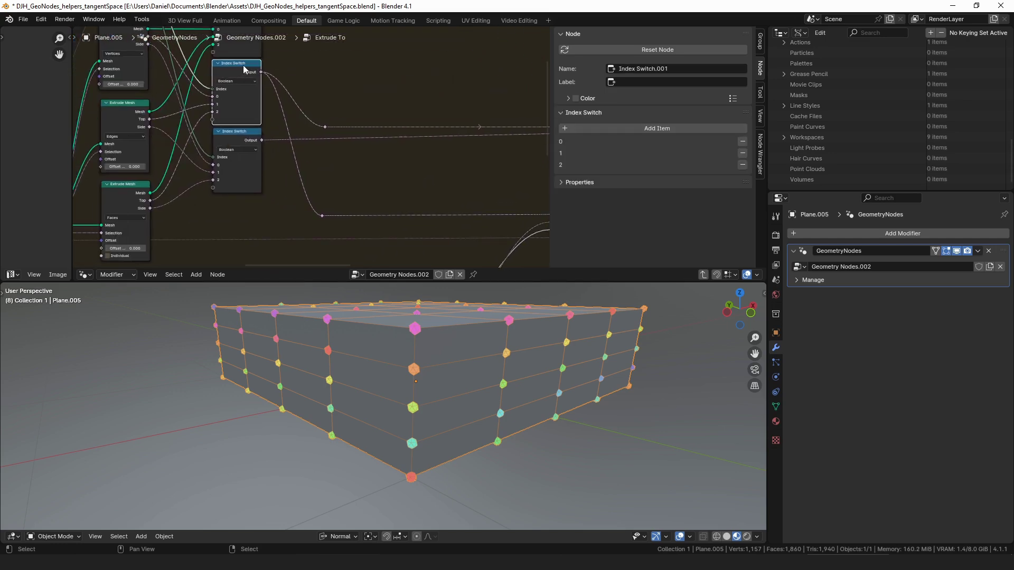
scroll(320, 140, "down", 3)
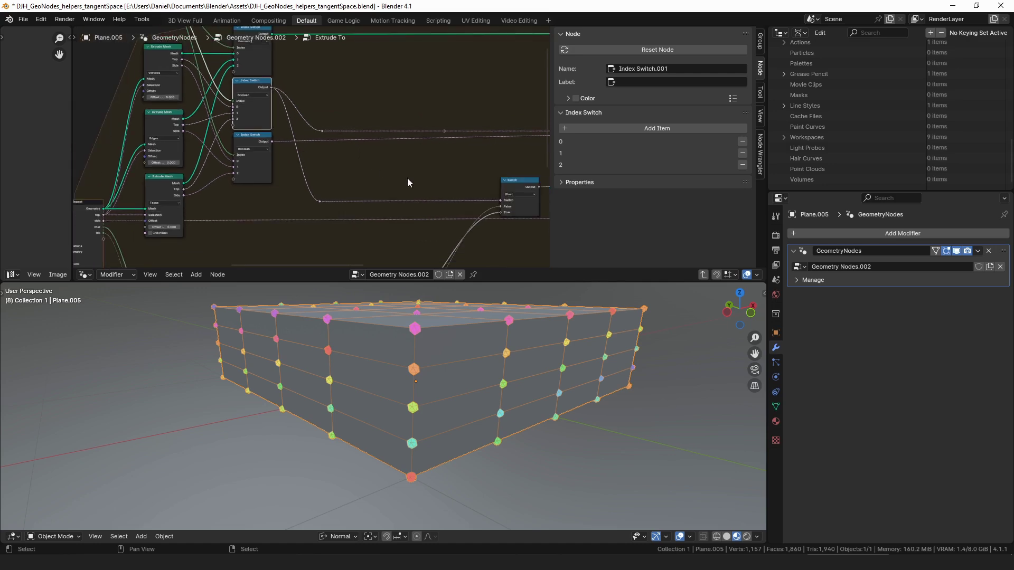
middle_click_drag(506, 221, 406, 168)
scroll(404, 160, "left", 5, "ctrl")
scroll(317, 169, "down", 2, "shift")
left_click(246, 181)
scroll(246, 181, "up", 5)
middle_click_drag(246, 180, 330, 190)
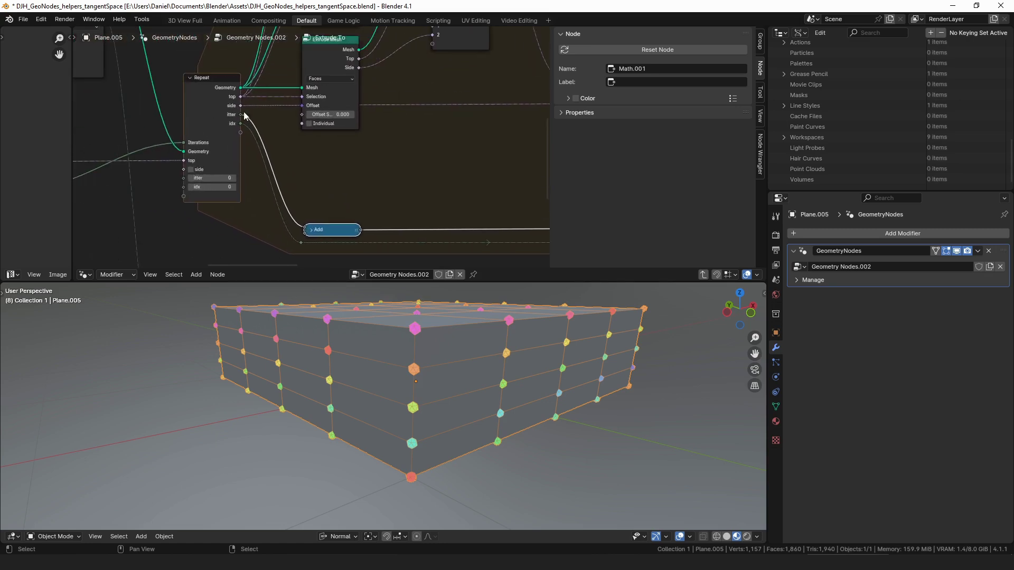
- Leave the Extrude To group and inspect its output values on the mesh with the Viewer node
scroll(370, 129, "down", 6)
middle_click_drag(518, 100, 346, 116)
middle_click_drag(454, 118, 342, 135)
scroll(342, 135, "down", 4)
key("Tab")
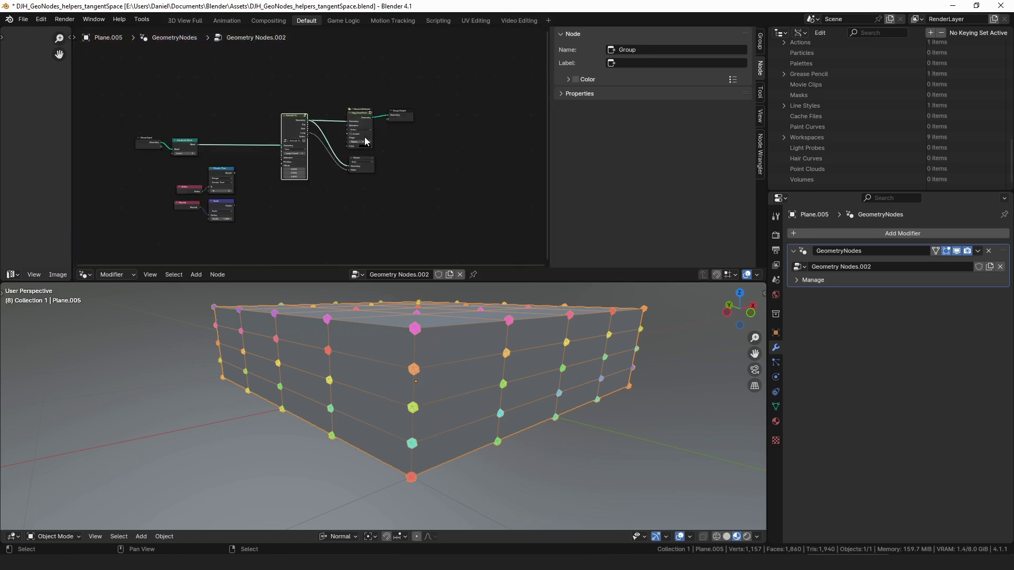
left_click(391, 176)
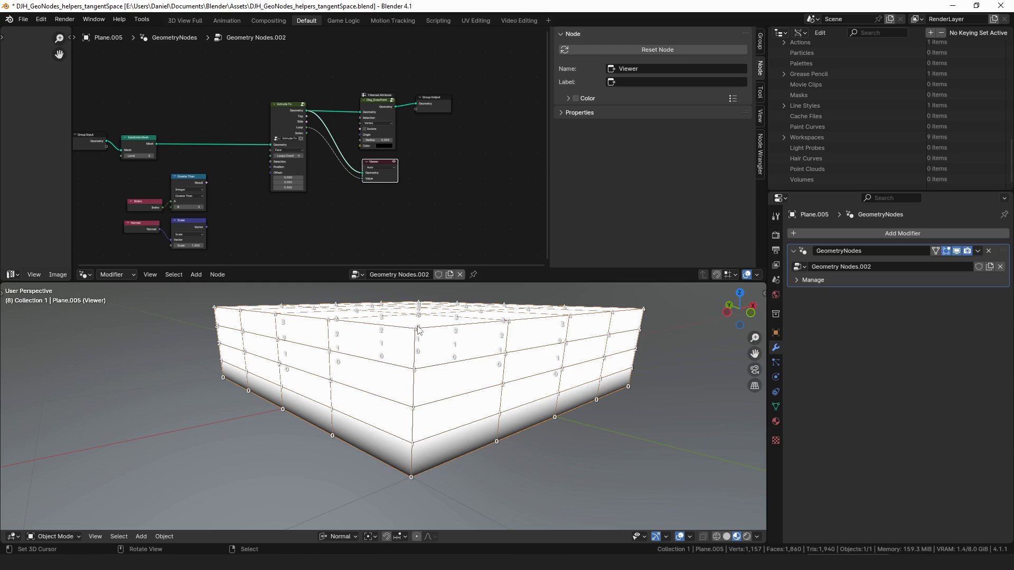
- Turn off the Viewer preview and reopen the Extrude To node group
left_click(393, 161)
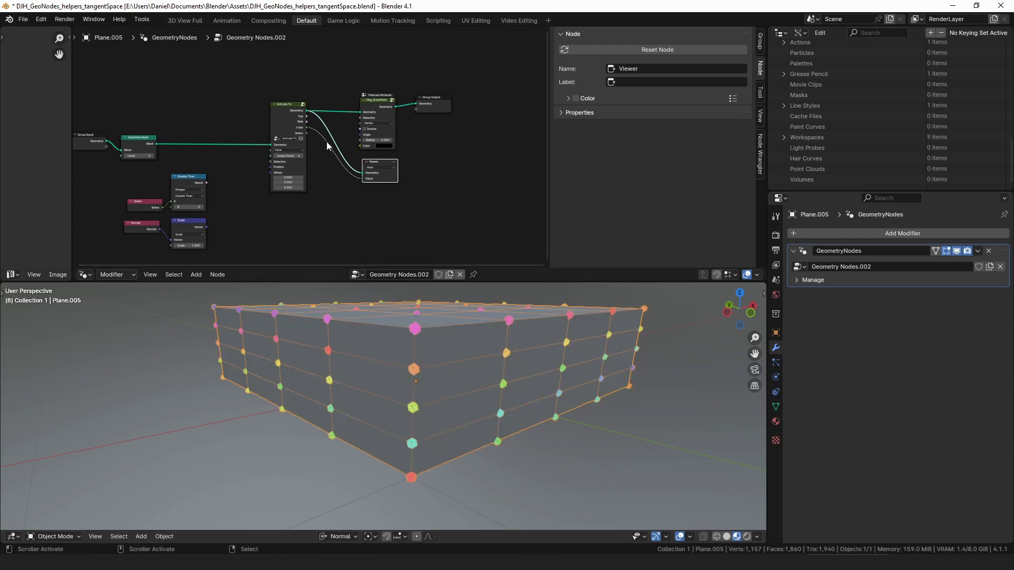
left_click(290, 116)
key("Tab")
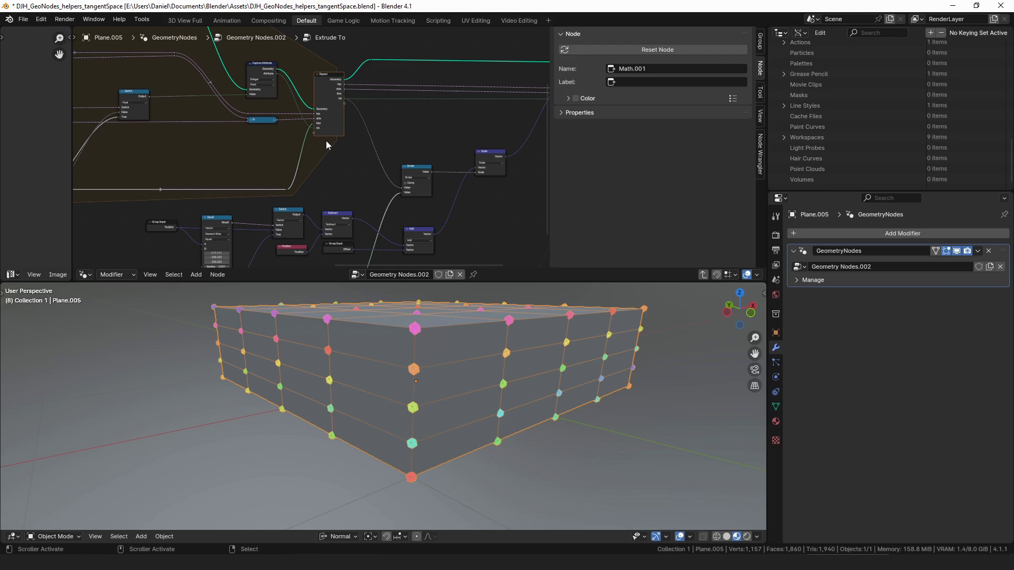
scroll(212, 118, "up", 2)
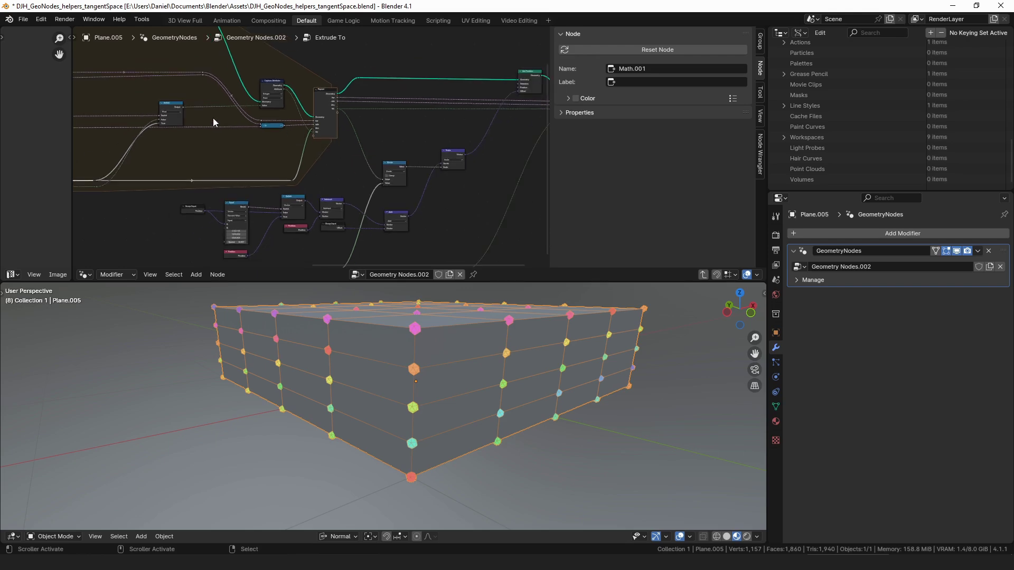
- Maximize the node editor and draw two freehand annotation strokes along the lower links from the Repeat input to the Repeat output
key("ctrl+space")
middle_click_drag(217, 122, 423, 177)
scroll(423, 176, "down", 2)
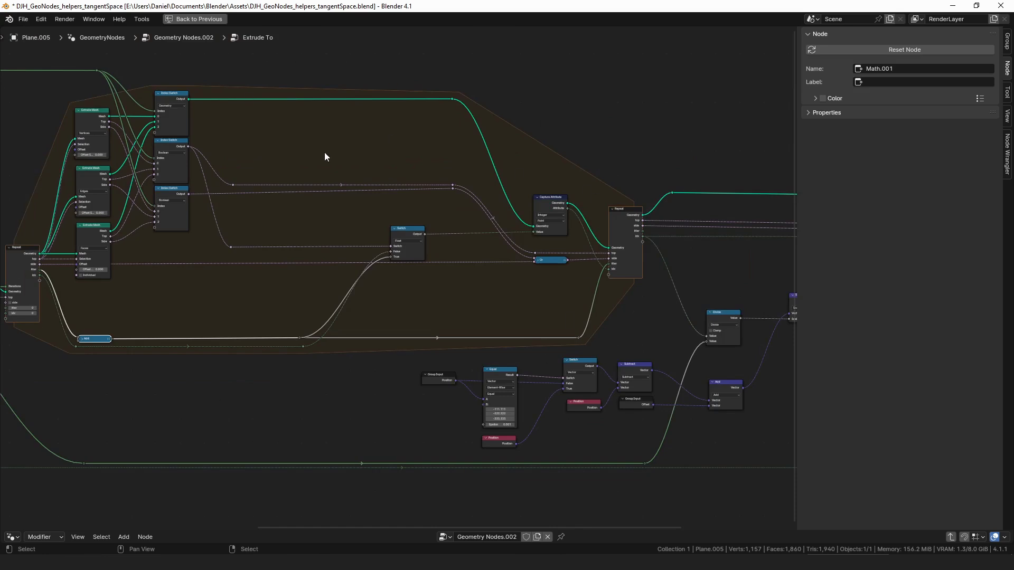
left_click(39, 316)
mouse_move(26, 271)
left_mouse_down()
mouse_move(85, 347)
mouse_move(515, 327)
mouse_move(602, 252)
mouse_move(623, 255)
left_mouse_up()
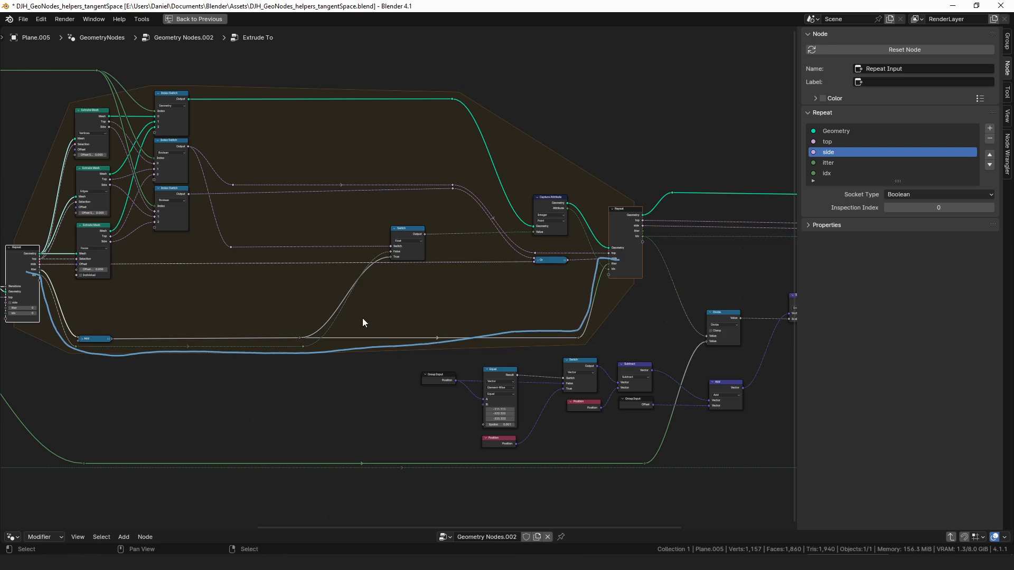
mouse_move(38, 273)
left_mouse_down()
mouse_move(105, 343)
mouse_move(590, 318)
mouse_move(608, 259)
left_mouse_up()
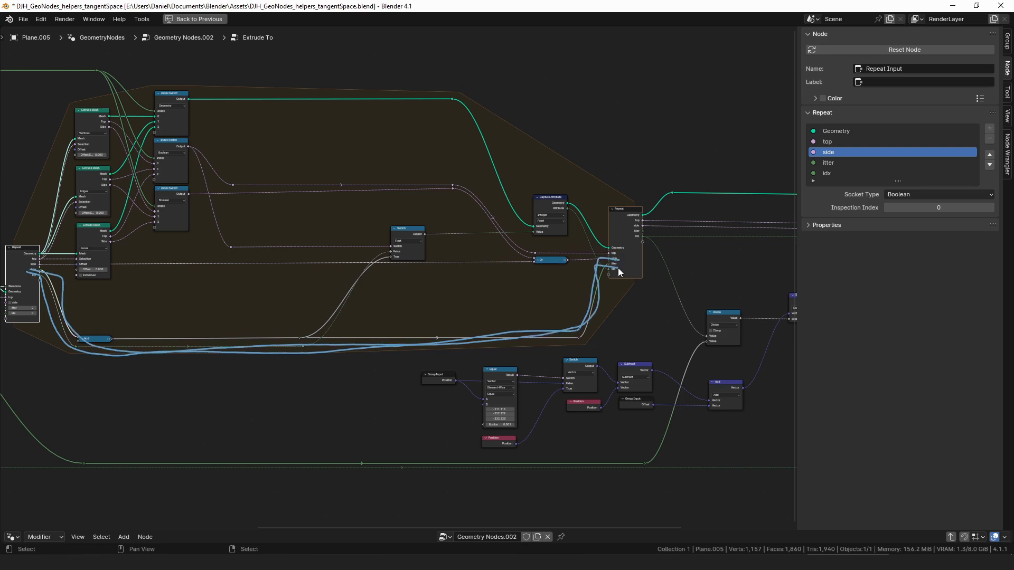
- Restore the split layout, add a Viewer node on the Repeat output's Geometry and inspect the mesh before its points are moved
middle_click_drag(618, 271, 226, 283)
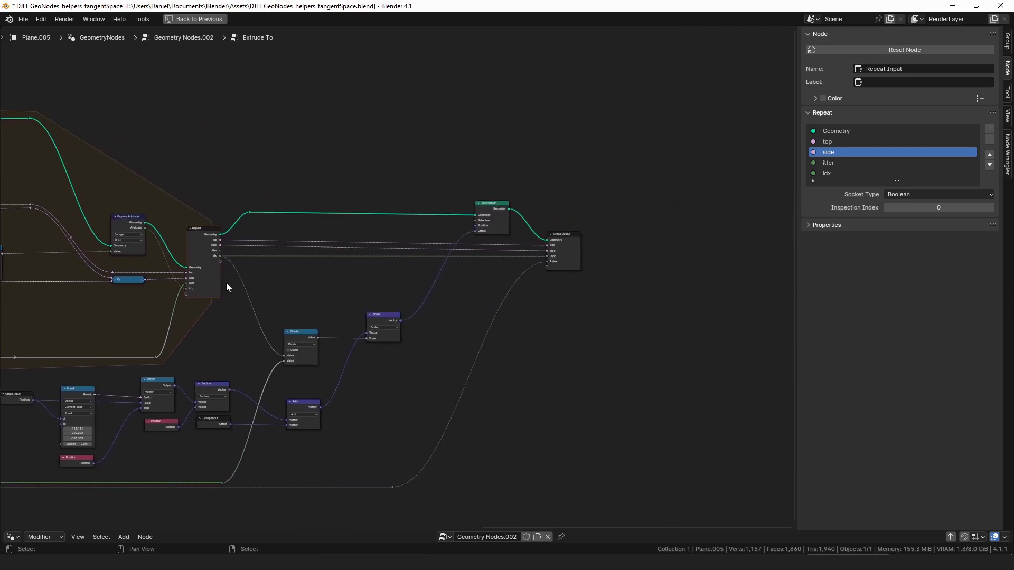
key("ctrl+space")
middle_click_drag(299, 100, 251, 130)
left_click(275, 182)
key("shift+a")
type("v")
key("Return")
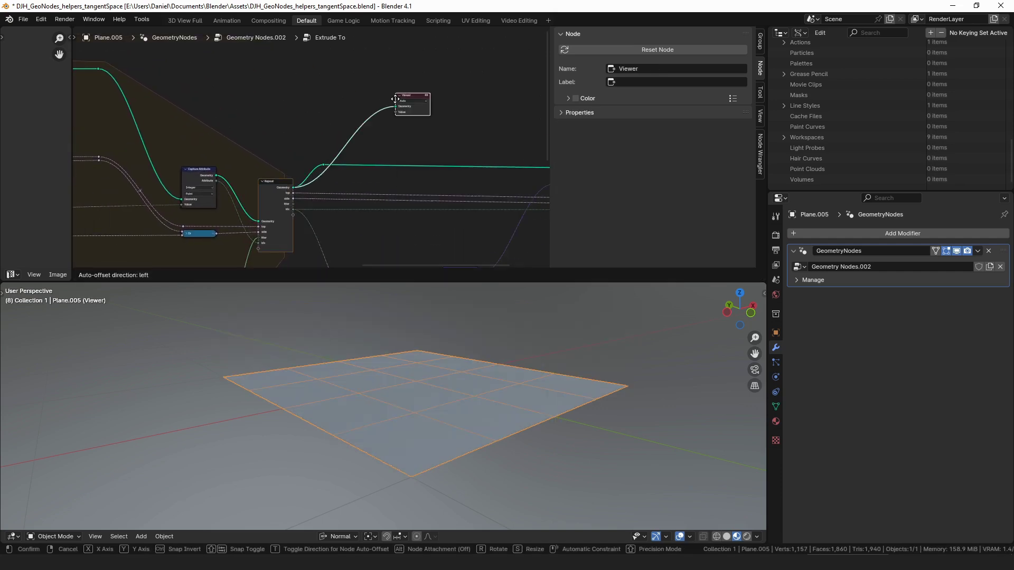
left_click(395, 99)
middle_click_drag(428, 333, 464, 380)
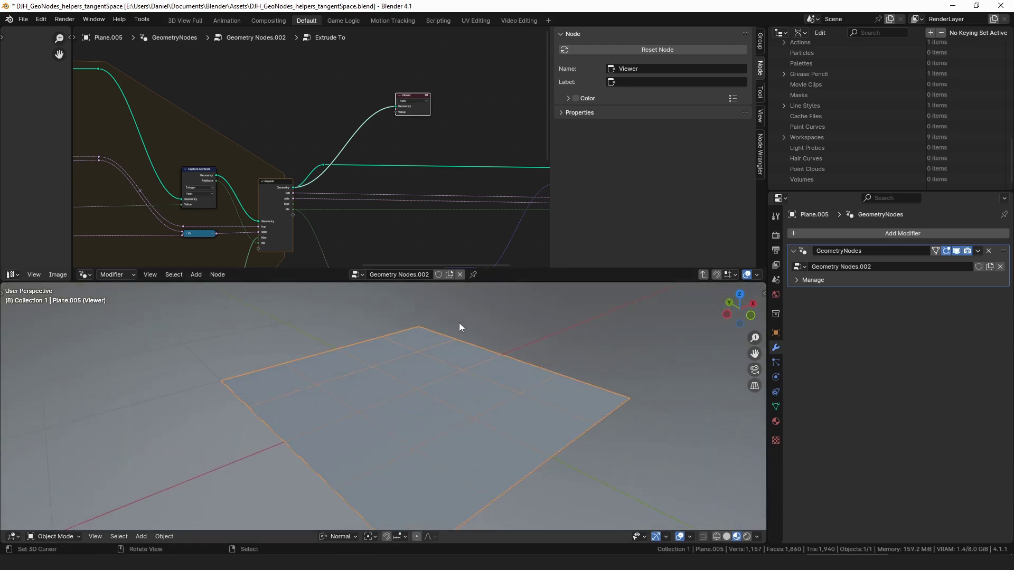
middle_click_drag(460, 327, 480, 373)
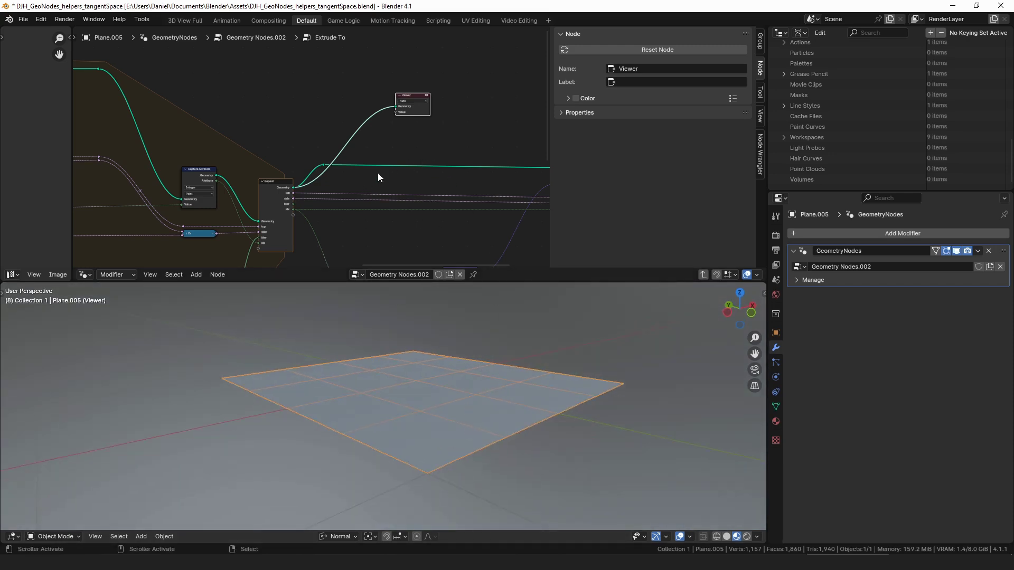
- Move the Viewer node beside Set Position and preview Set Position's Geometry output
middle_click_drag(378, 173, 305, 157)
left_click_drag(339, 100, 514, 113)
middle_click_drag(455, 127, 290, 111)
left_click_drag(350, 130, 411, 123)
scroll(357, 163, "down", 1)
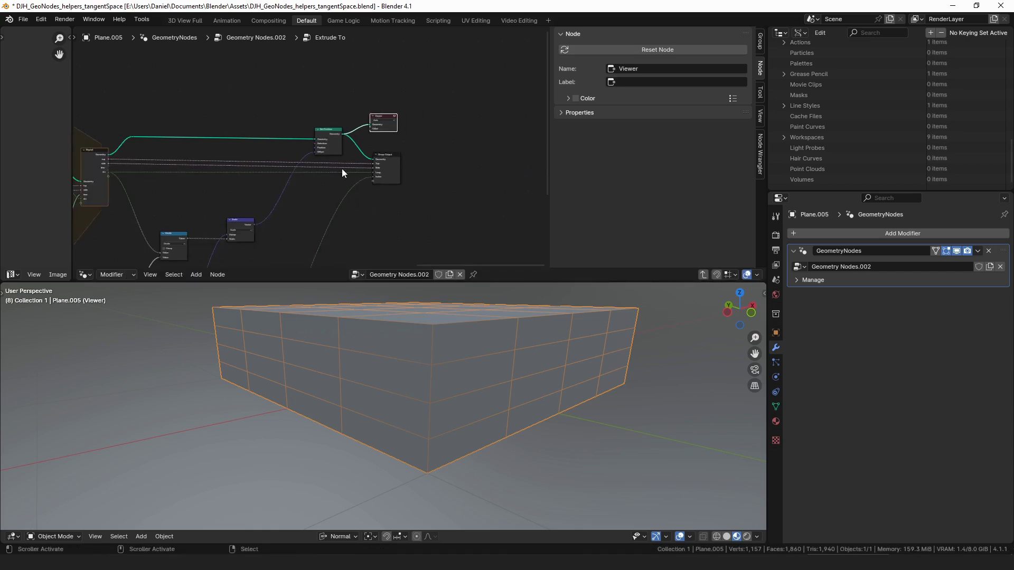
- Select the vector Position input in the group interface and review its default values and visibility options
middle_click_drag(358, 164, 426, 127)
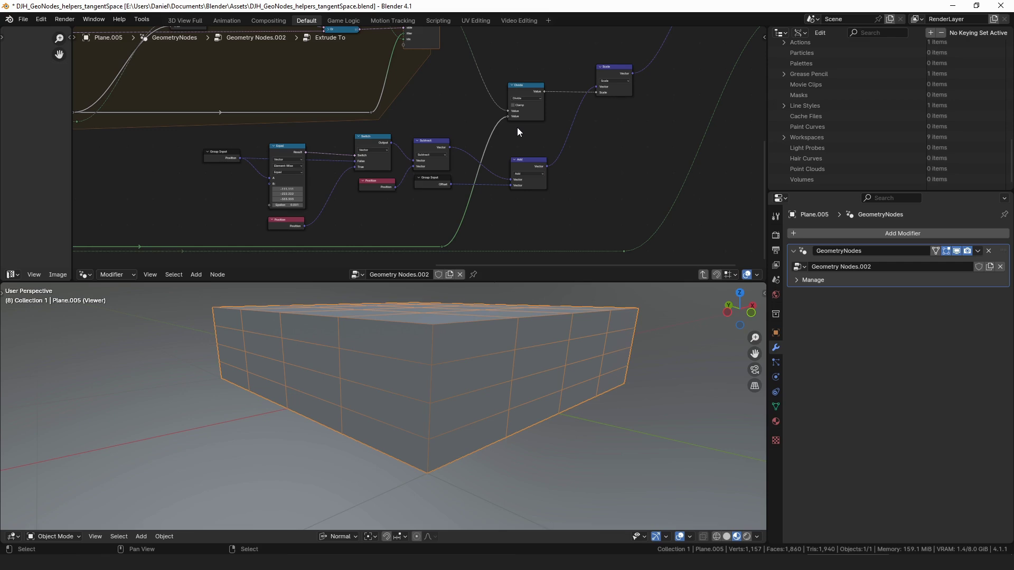
middle_click_drag(326, 145, 396, 141)
scroll(289, 151, "up", 4)
left_click_drag(255, 157, 260, 157)
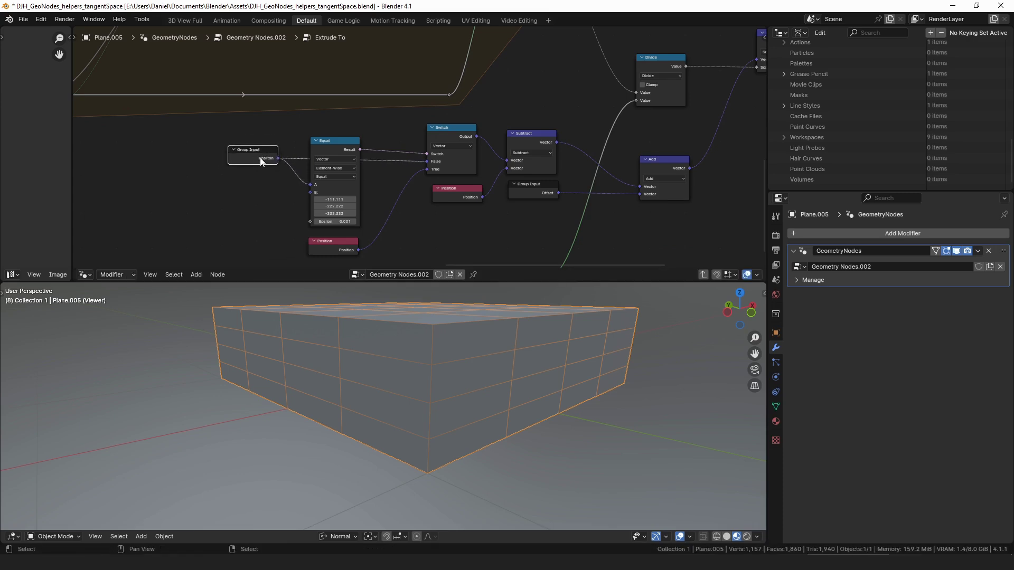
key("n")
left_click(759, 43)
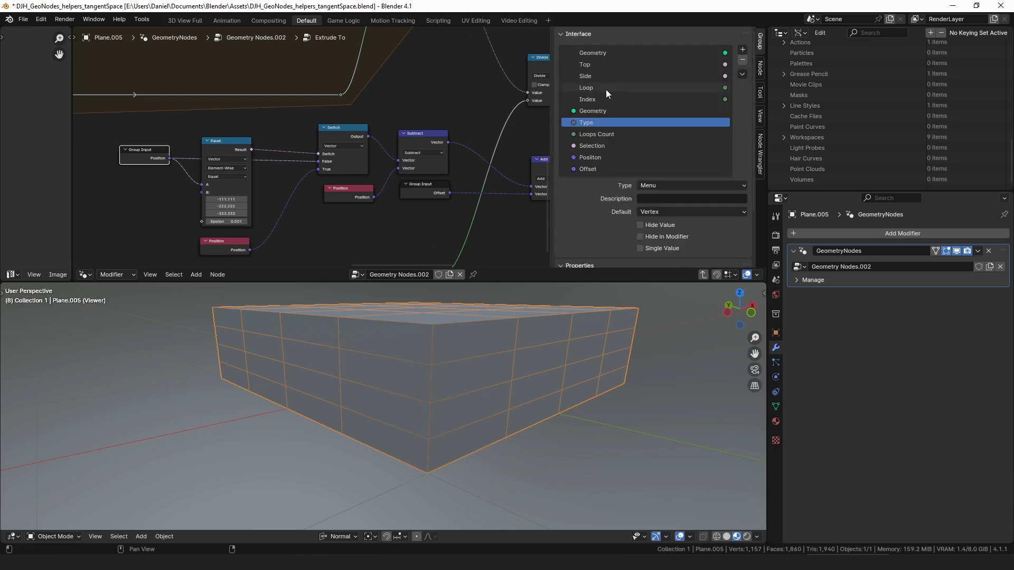
left_click(591, 158)
scroll(480, 156, "left", 5)
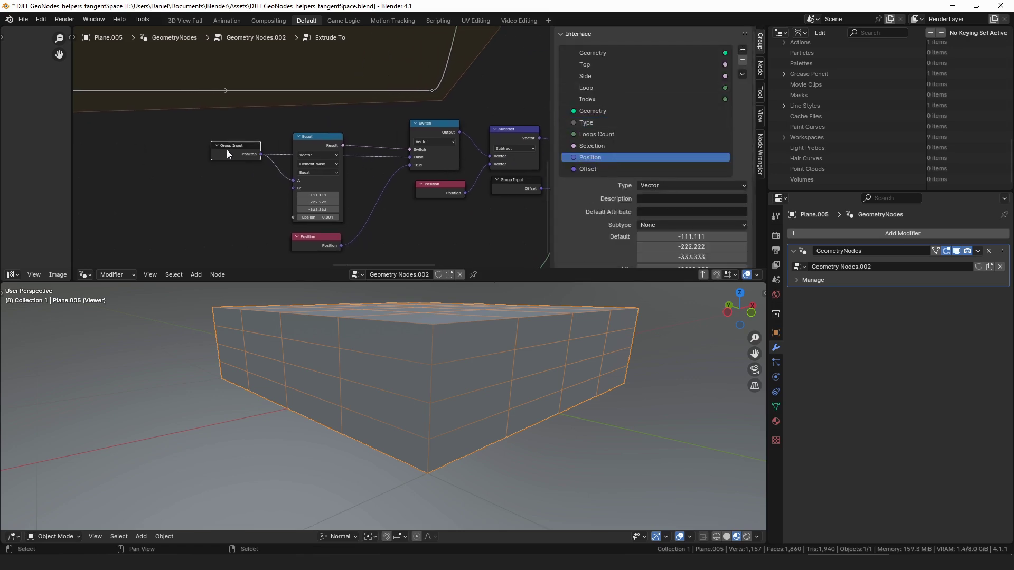
scroll(623, 206, "down", 3)
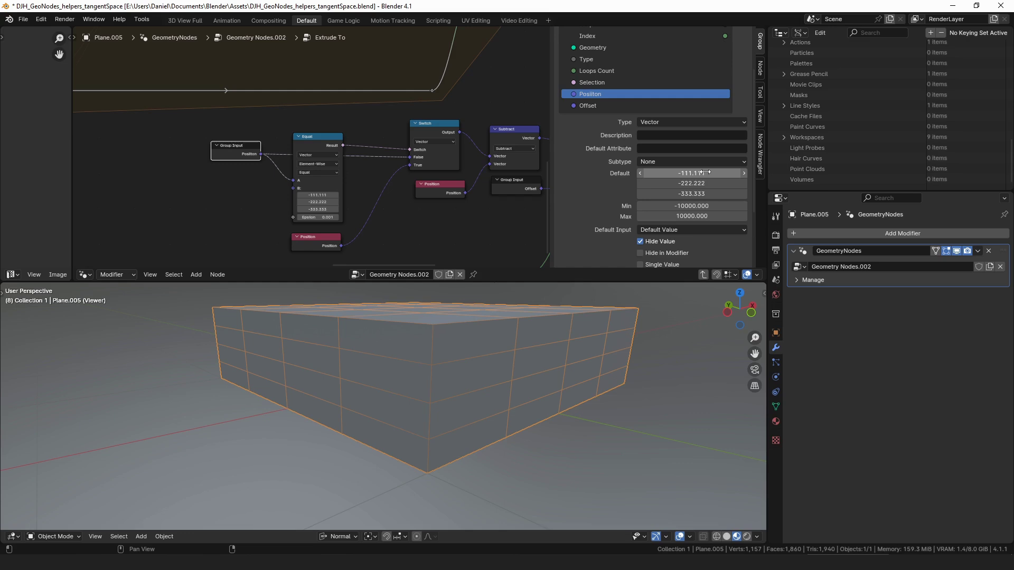
- Examine the Equal node that tests the Position input and the Position node feeding the vector Switch's True socket
key("n")
scroll(420, 140, "up", 2)
left_click_drag(324, 144, 311, 146)
left_click_drag(434, 143, 432, 127)
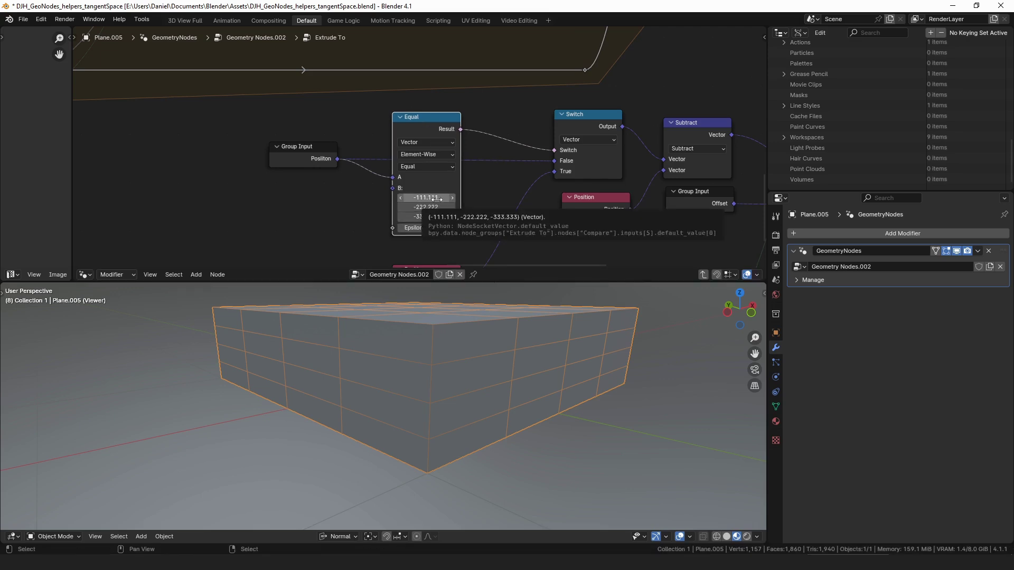
middle_click_drag(552, 168, 451, 104)
left_click_drag(331, 208, 332, 191)
mouse_move(453, 108)
left_mouse_down()
mouse_move(432, 118)
mouse_move(453, 109)
left_mouse_up()
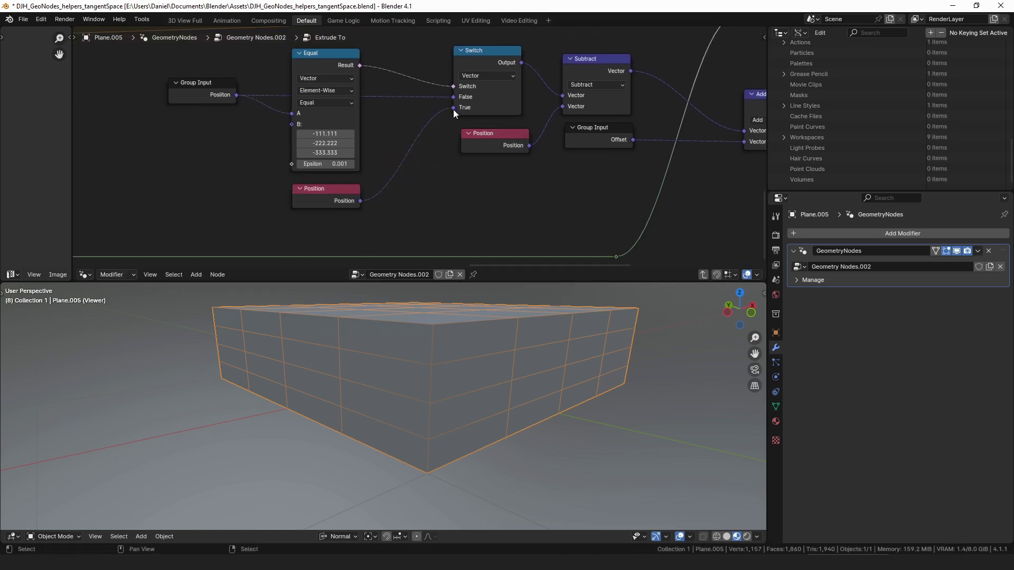
- Trace the Group Input's Position link into the vector Switch's False socket and compare it with the Position node fallback
left_click_drag(214, 91, 214, 89)
mouse_move(453, 96)
left_mouse_down()
mouse_move(440, 100)
mouse_move(453, 97)
left_mouse_up()
left_click_drag(207, 94, 222, 93)
key("grave")
key("Tab")
left_click_drag(364, 134, 323, 131)
key("Escape")
key("Tab")
mouse_move(333, 194)
left_mouse_down()
mouse_move(326, 206)
mouse_move(334, 195)
left_mouse_up()
scroll(334, 195, "down", 2)
- In the parent node tree, add a Combine XYZ node and connect its Vector to the Position input of Extrude To
key("Tab")
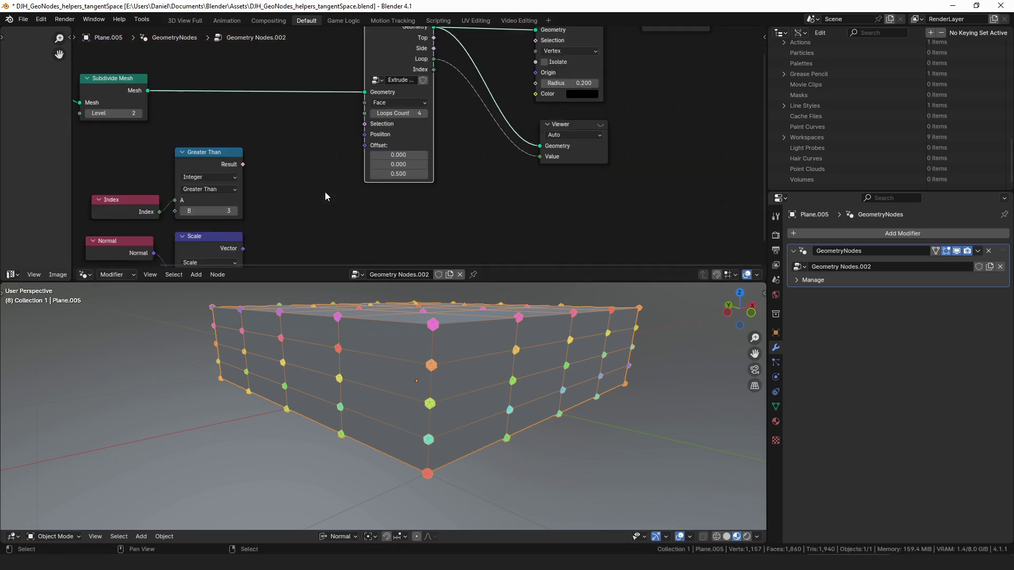
left_click(283, 136)
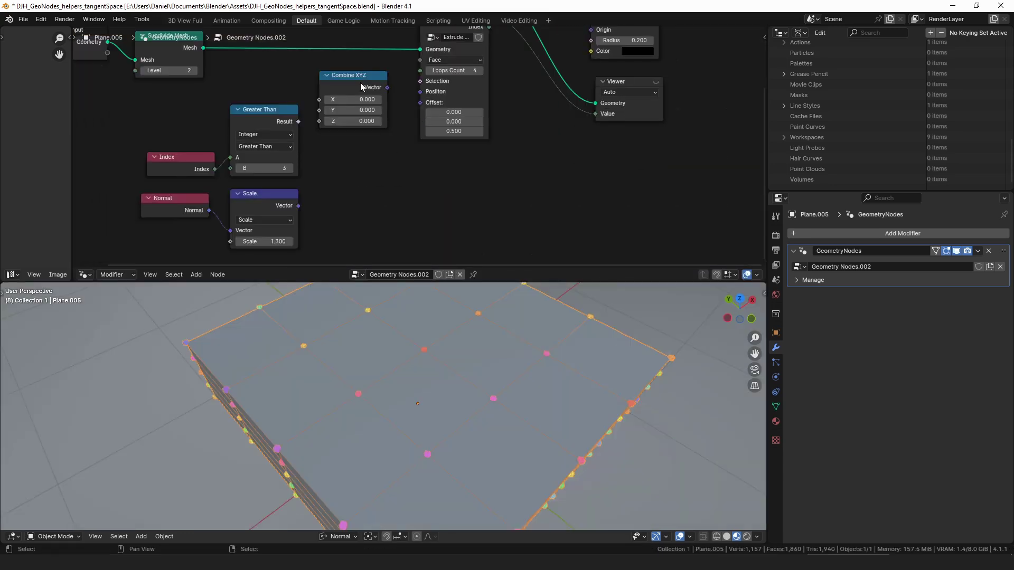
left_click_drag(360, 83, 360, 79)
left_click_drag(386, 85, 419, 94)
middle_click_drag(425, 424, 445, 370)
key("b")
key("Escape")
left_click(504, 217)
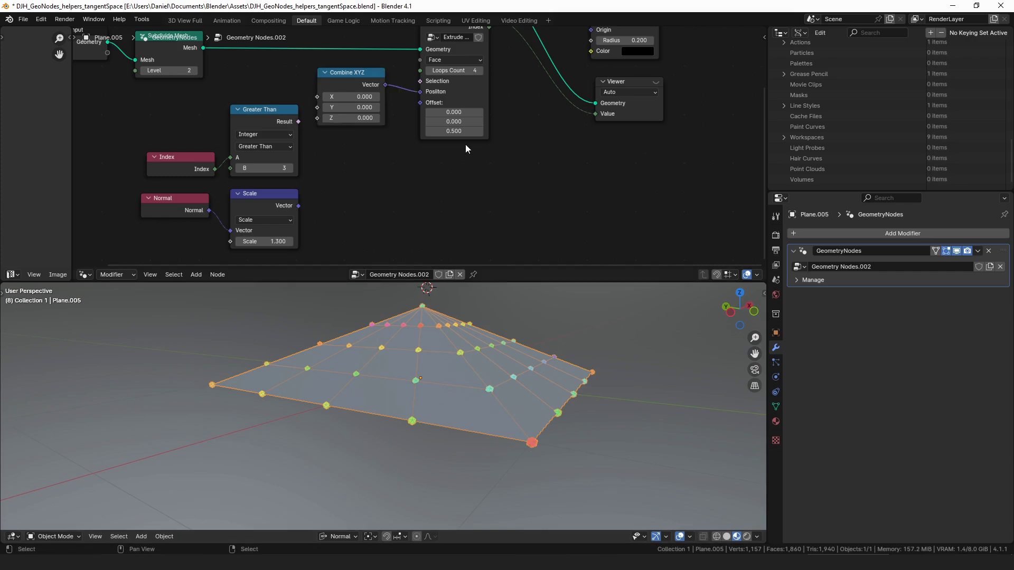
- Disconnect the Combine XYZ node from the Position input of Extrude To
middle_click_drag(371, 84, 363, 119)
left_click_drag(411, 127, 385, 117)
middle_click_drag(508, 115, 509, 143)
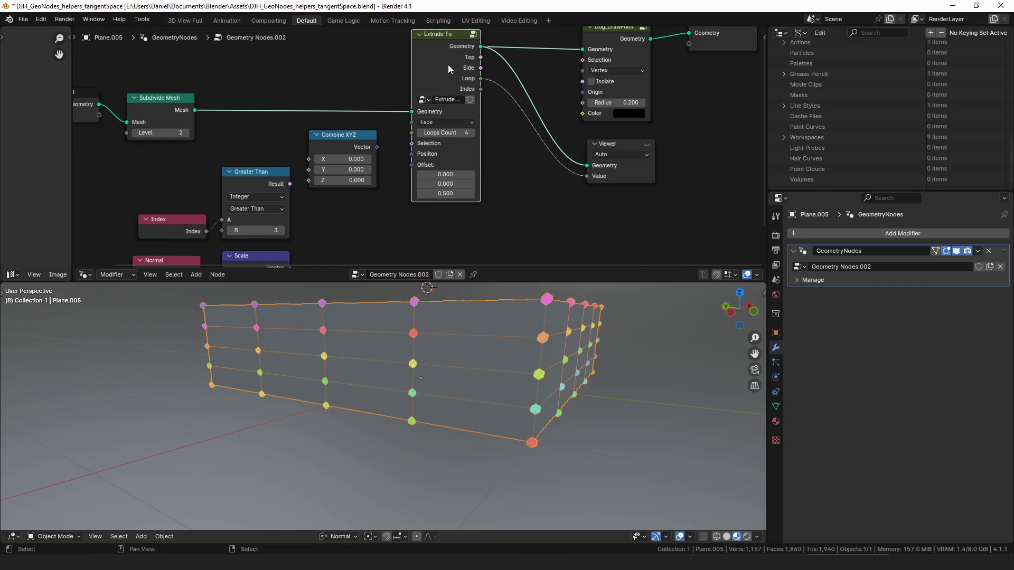
- Reopen the Extrude To group and examine how Subtract takes the current Position away from the vector Switch's output
key("Tab")
scroll(441, 120, "up", 2)
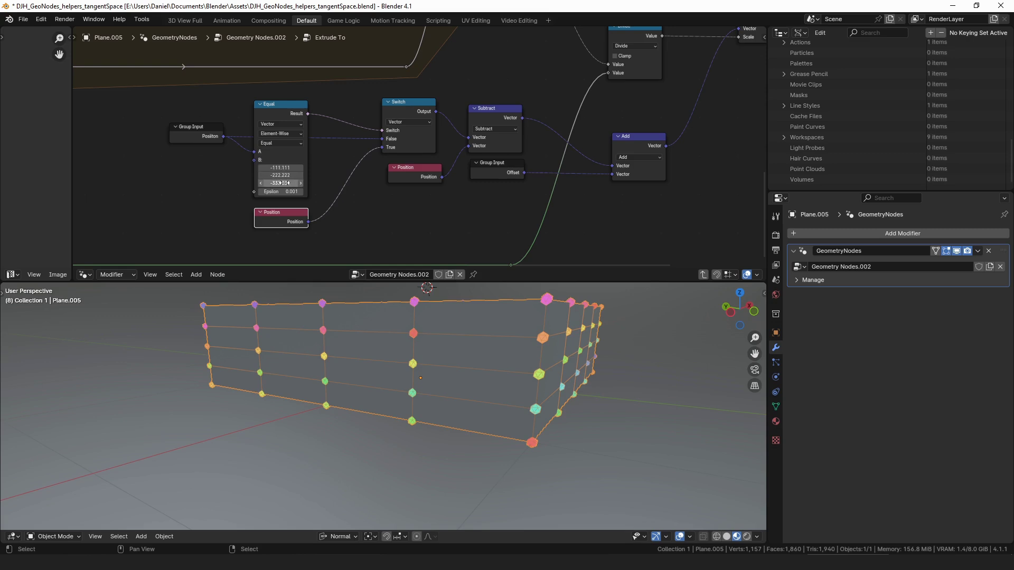
middle_click_drag(491, 169, 450, 151)
scroll(450, 150, "down", 1)
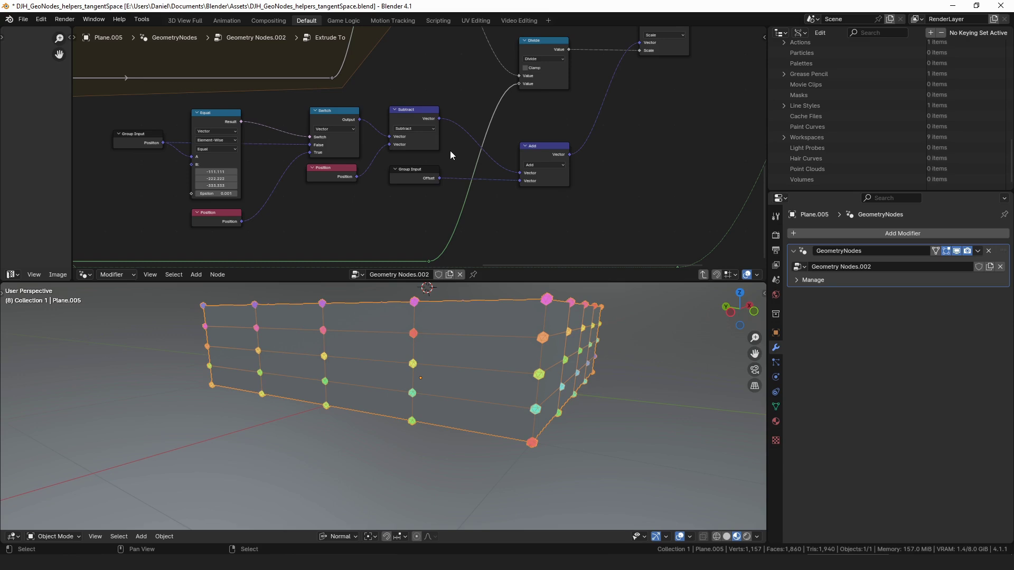
mouse_move(432, 138)
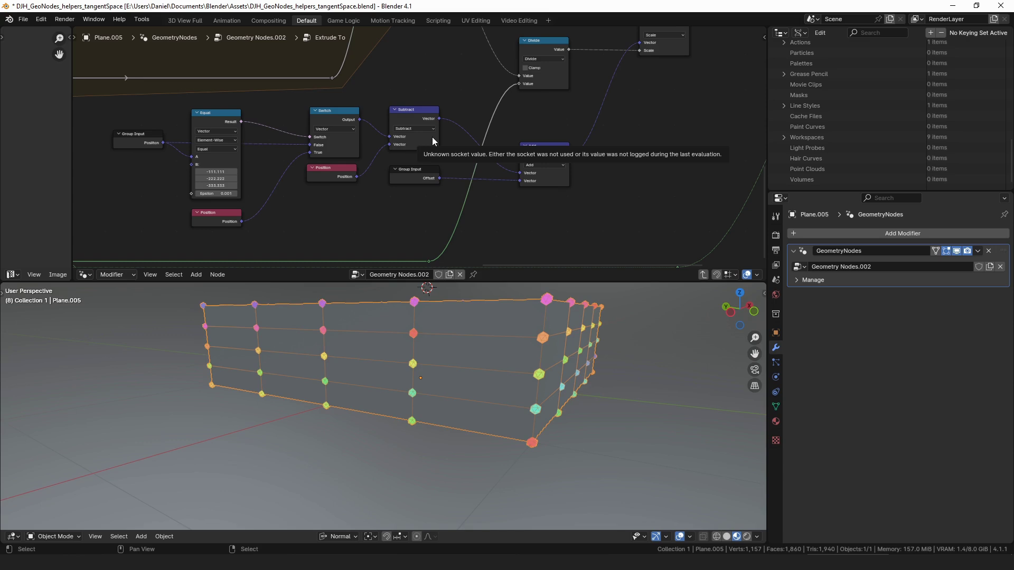
middle_click_drag(416, 129, 343, 123)
left_click_drag(332, 117, 330, 116)
left_click_drag(267, 176, 272, 174)
left_click_drag(274, 116, 277, 115)
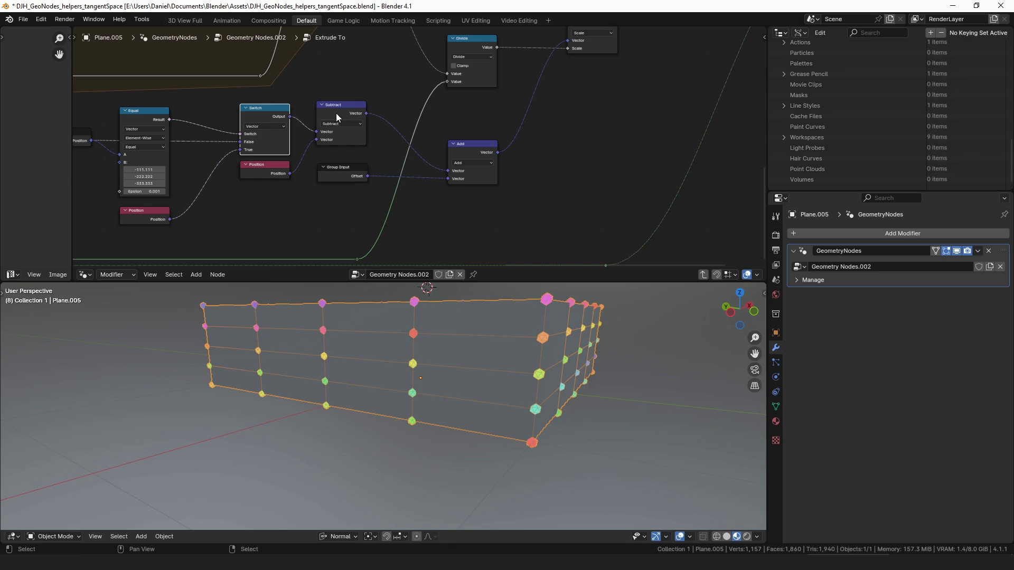
- Examine how the Add node combines the Subtract result with the Offset input, checking Offset on the parent Extrude To node
middle_click_drag(336, 113, 276, 123)
left_click_drag(402, 158, 407, 135)
left_click(281, 177)
left_click_drag(281, 178, 280, 172)
left_click_drag(410, 136, 411, 150)
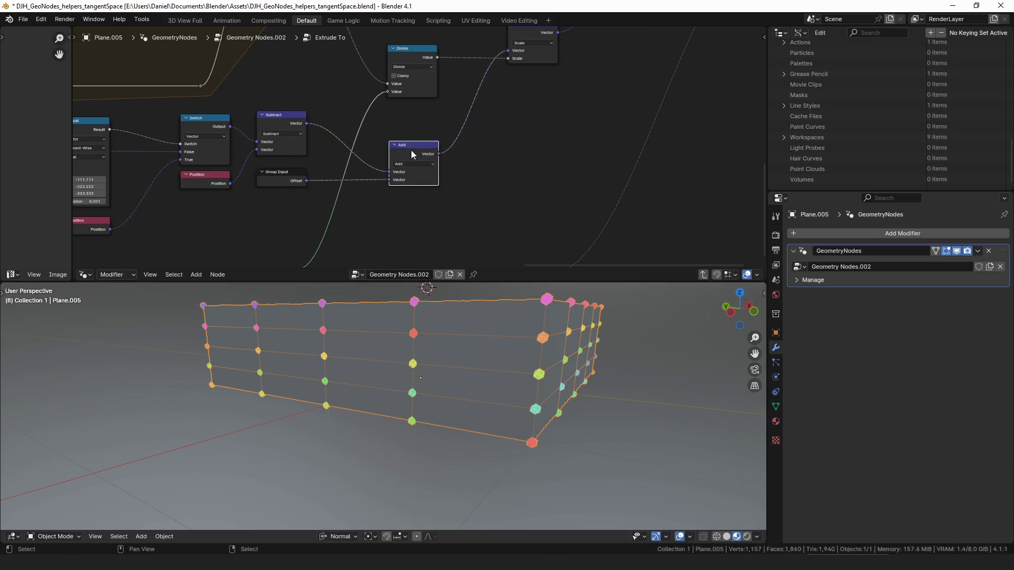
key("Tab")
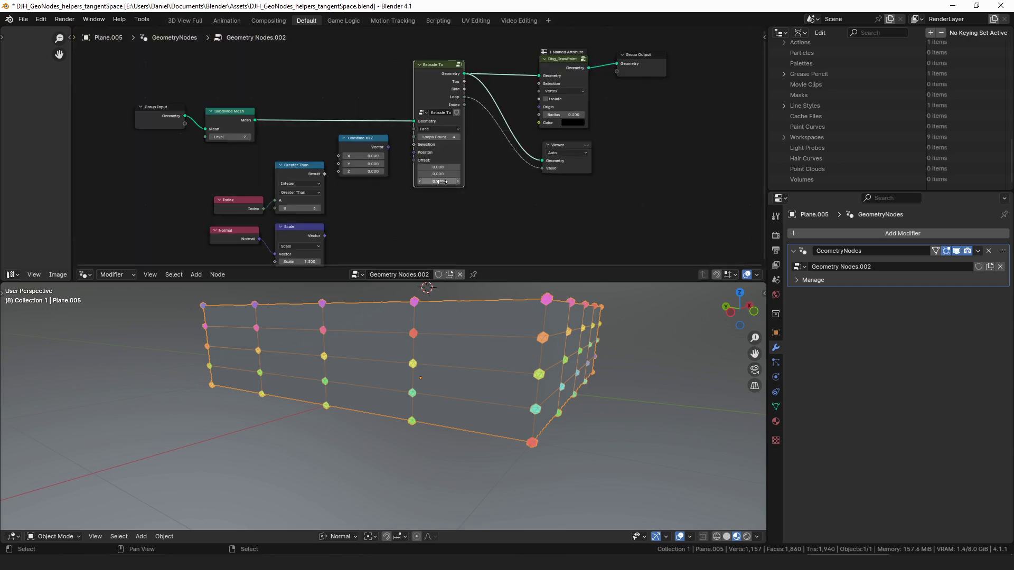
key("Tab")
left_click_drag(419, 150, 416, 151)
- Examine the Scale node that takes the Add vector and the Divide value
middle_click_drag(443, 150, 376, 216)
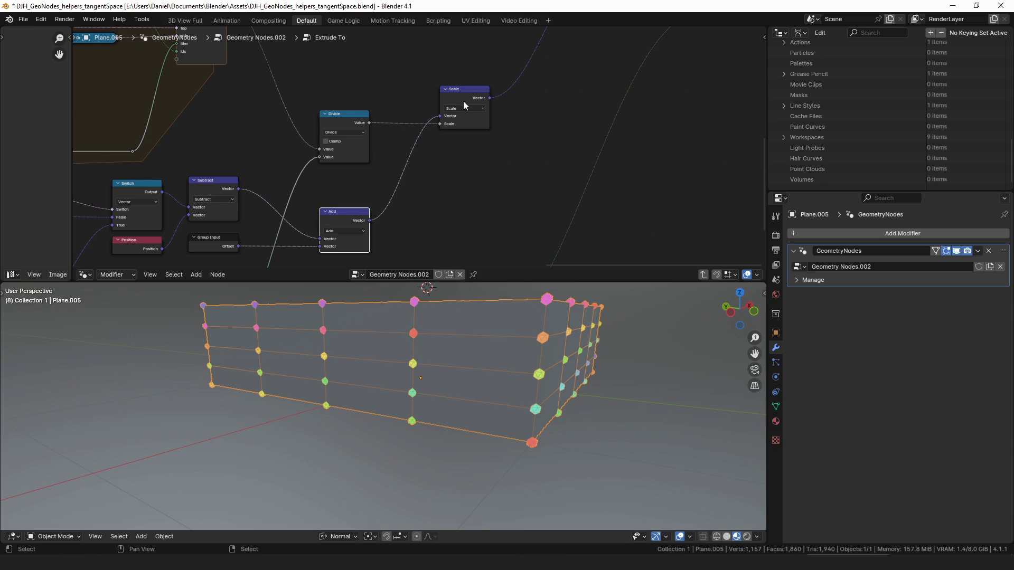
left_click(383, 204)
middle_click_drag(408, 247, 429, 220)
left_click_drag(478, 68, 480, 68)
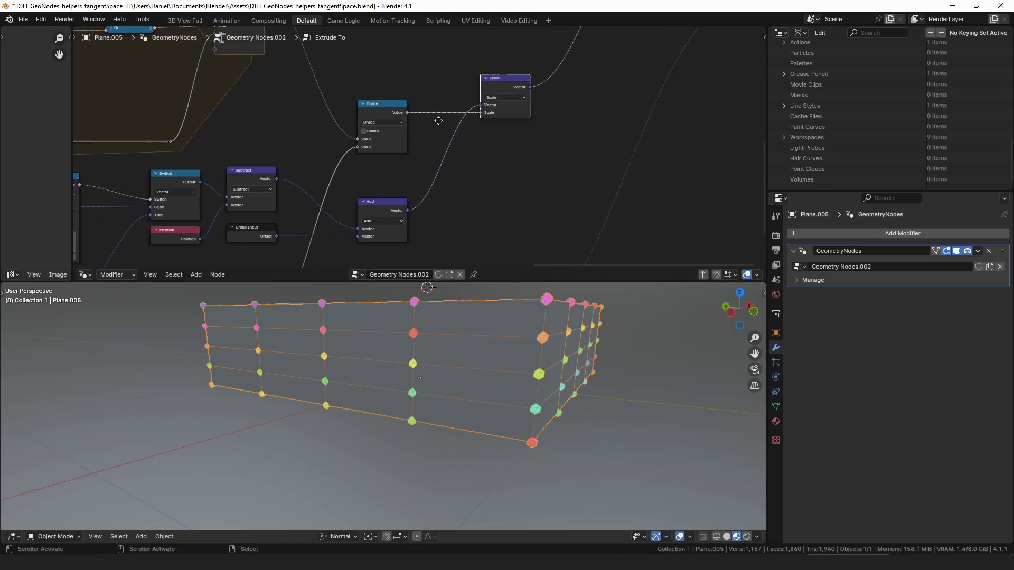
- Add a second Viewer node on the Repeat output's idx value, using Set Position's Geometry output as its geometry
middle_click_drag(367, 85, 462, 191)
left_click_drag(356, 97, 441, 142)
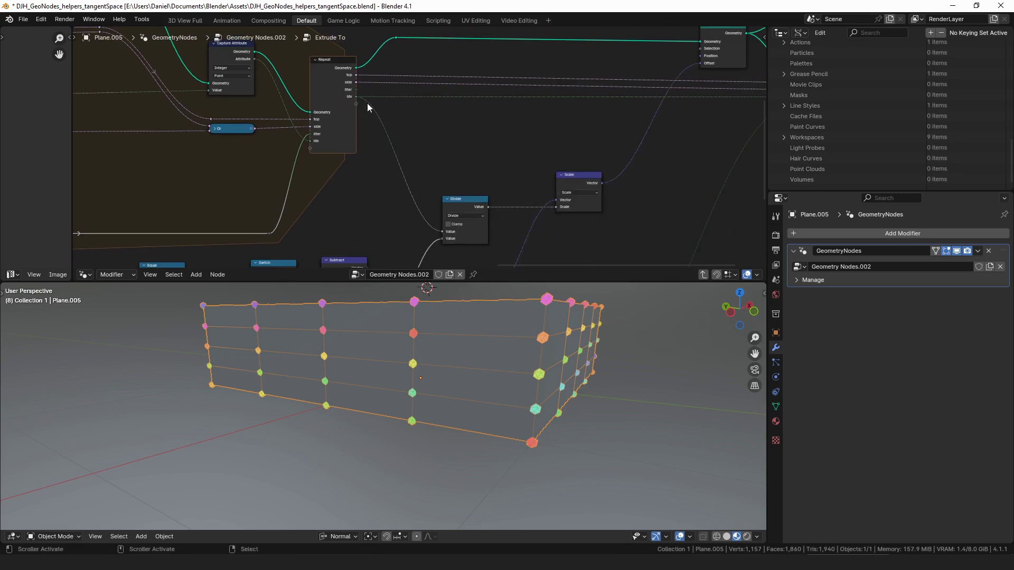
left_click_drag(356, 97, 466, 147)
type("view")
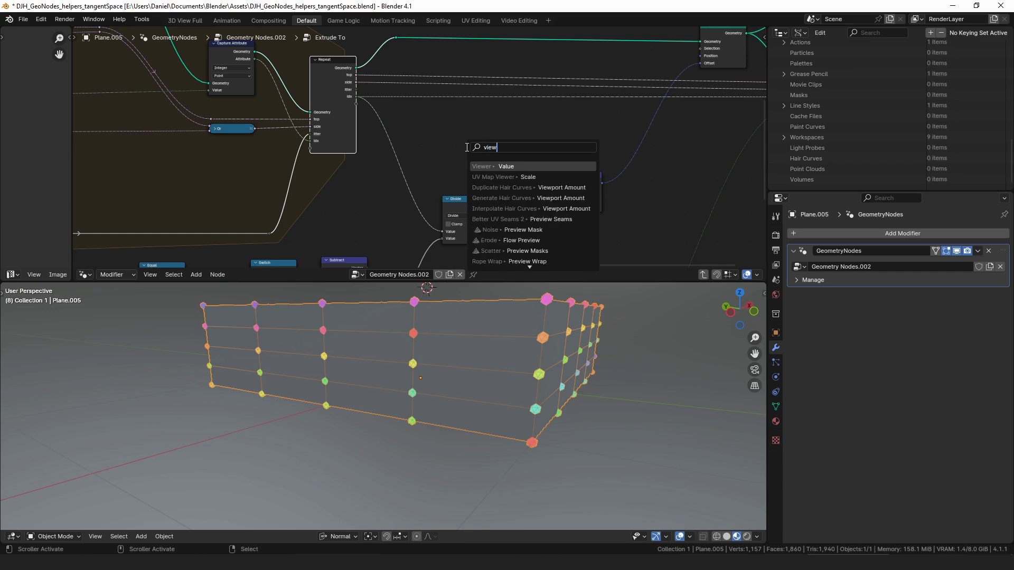
key("Return")
left_click(466, 146)
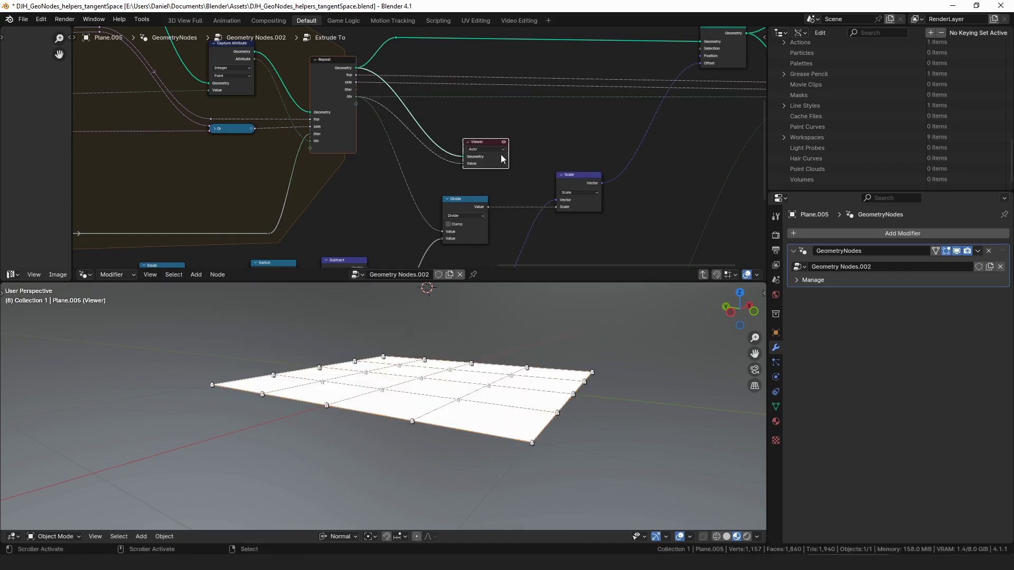
left_click_drag(743, 34, 464, 157)
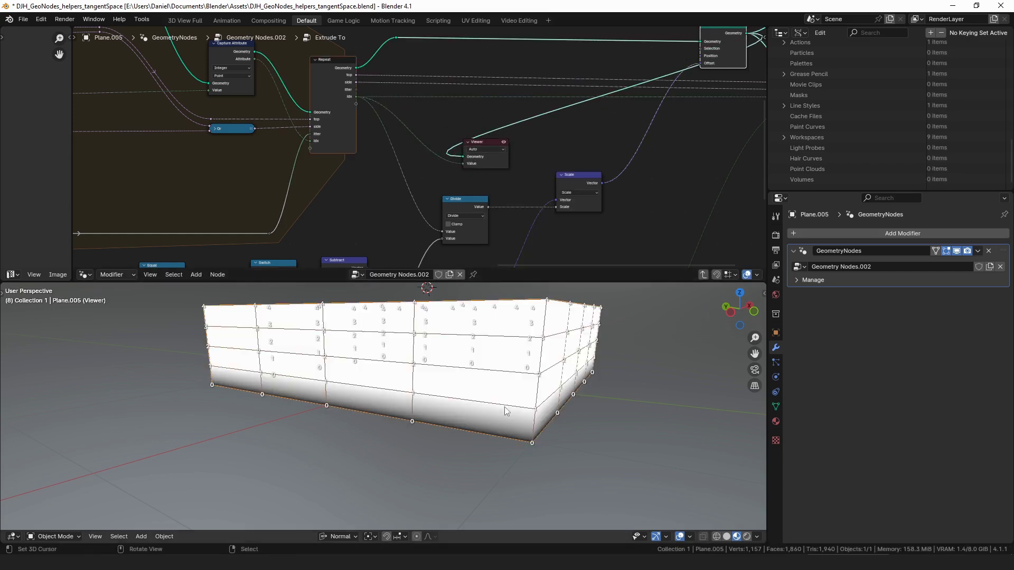
- Trace the loop count link from the Group Input to Divide and preview the Divide value on the extruded mesh
middle_click_drag(495, 168, 473, 128)
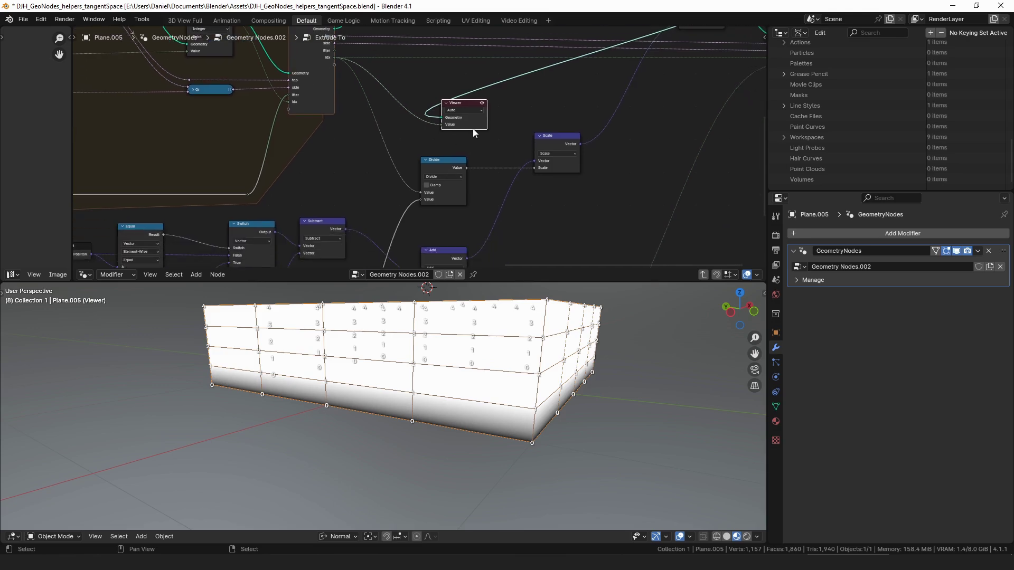
scroll(281, 196, "down", 5)
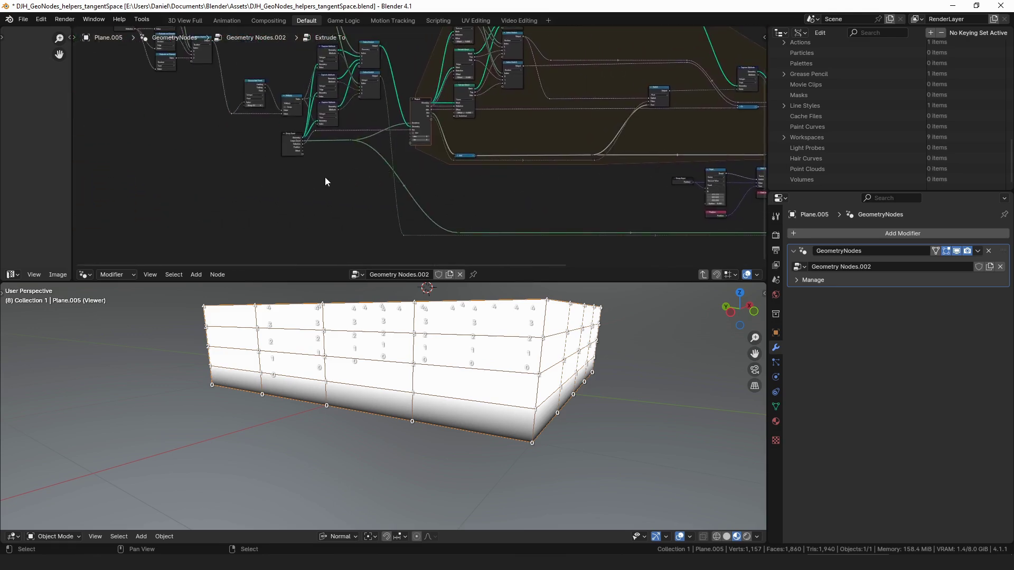
left_click_drag(302, 140, 647, 119)
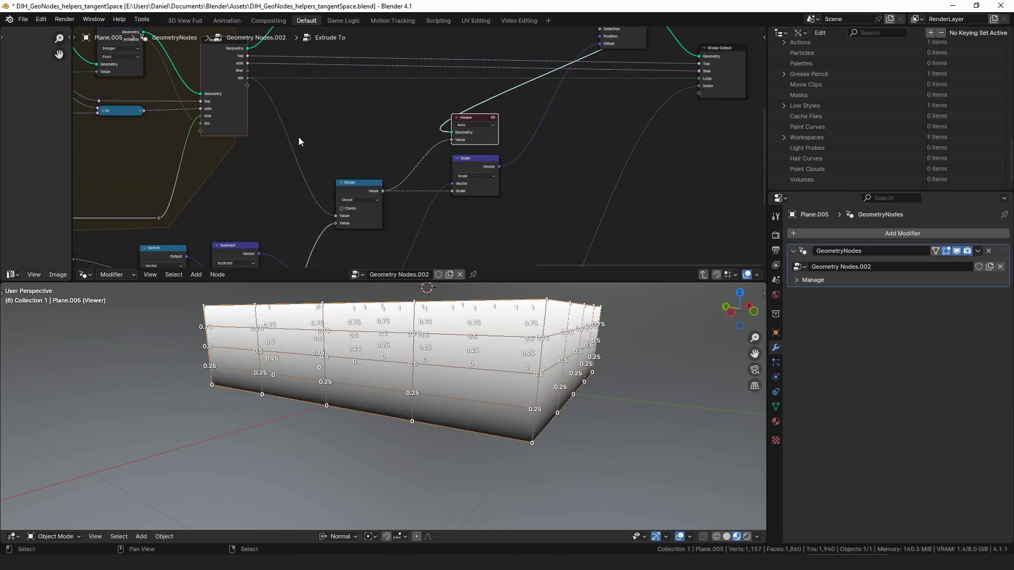
middle_click_drag(564, 392, 552, 370)
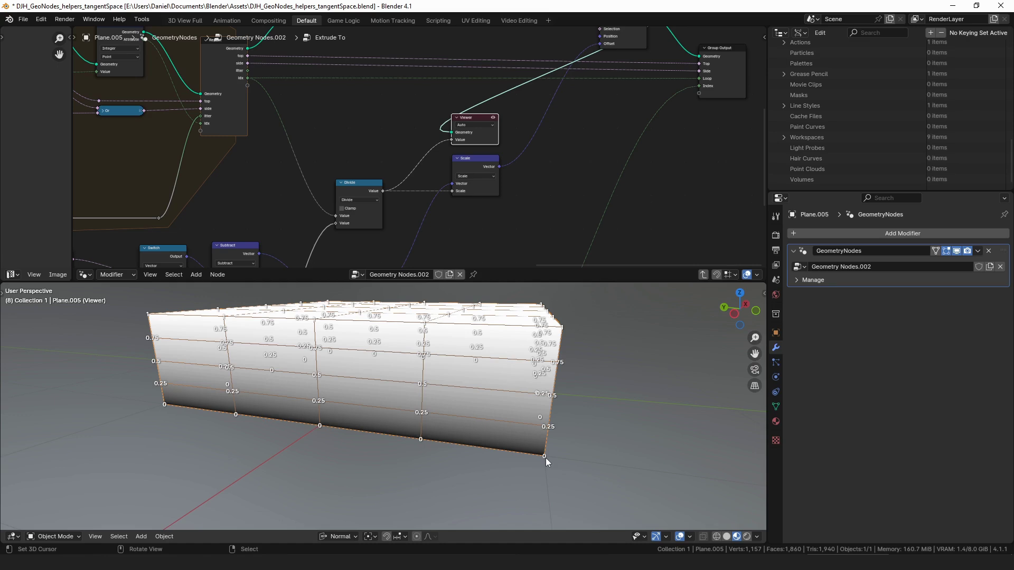
- Move the second Viewer beyond the Group Output and trace the Scale vector into Set Position's Offset
middle_click_drag(531, 134, 411, 158)
key("g")
left_click(682, 83)
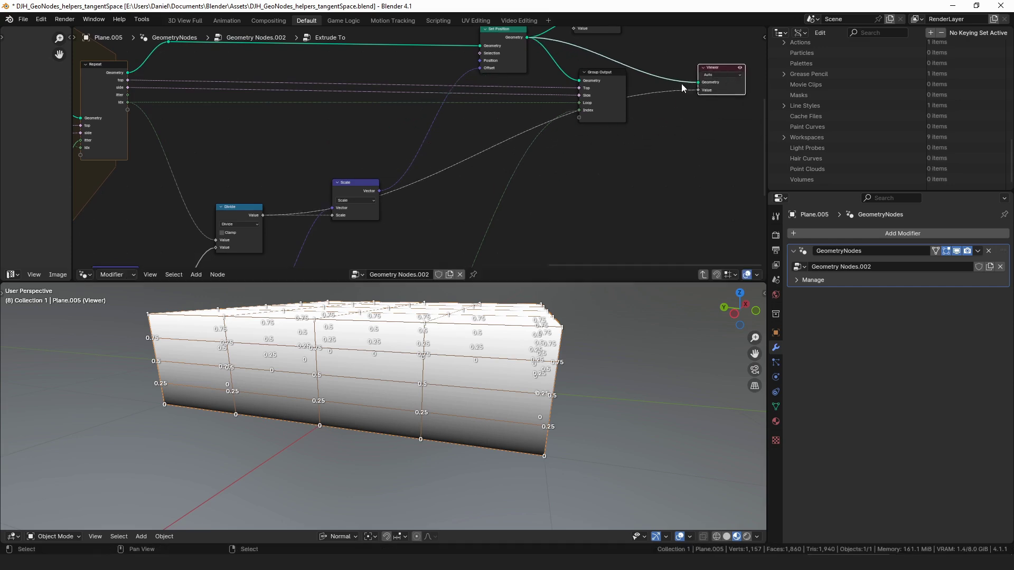
middle_click_drag(510, 73, 365, 134)
middle_click_drag(242, 220, 280, 191)
mouse_move(373, 100)
left_mouse_down()
mouse_move(371, 111)
mouse_move(376, 99)
left_mouse_up()
left_click_drag(402, 63, 404, 62)
- Delete the second Viewer node that previews the Divide value
left_click(606, 170)
left_click(618, 120)
key("x")
- Trace the lowest long link across the node tree to the Group Output's Index socket and review the group's outputs
middle_click_drag(422, 170, 514, 156)
scroll(416, 197, "down", 5)
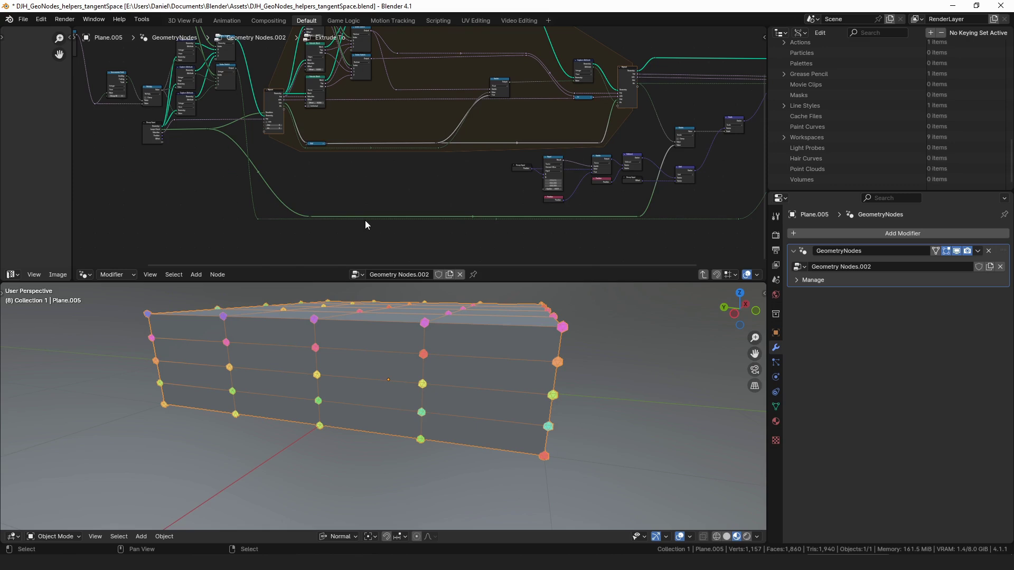
middle_click_drag(516, 220, 223, 226)
scroll(449, 158, "up", 5)
middle_click_drag(603, 97, 442, 184)
scroll(443, 179, "up", 8)
scroll(447, 143, "up", 1)
left_click(457, 125)
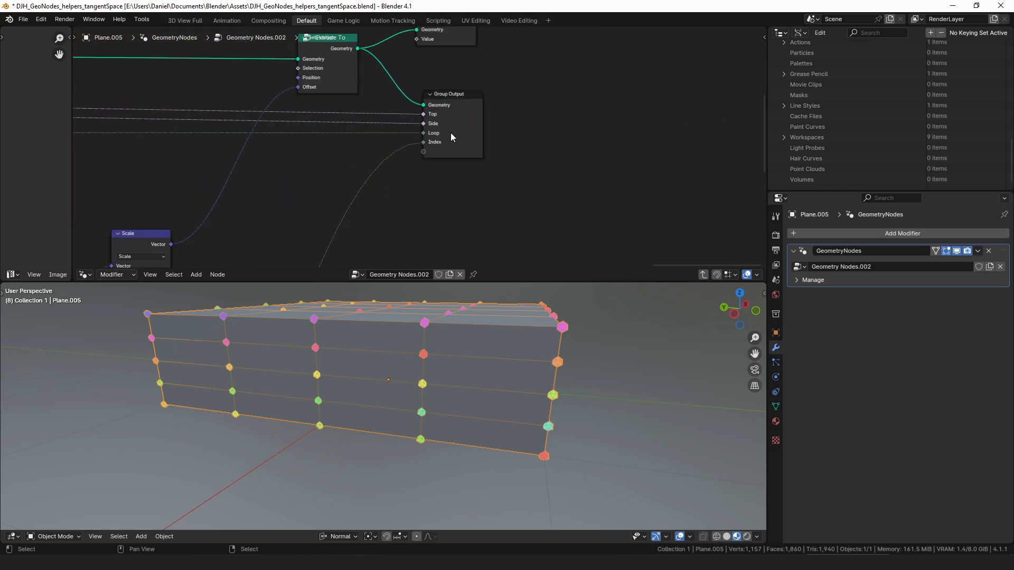
- Trace the top, side and idx links from the Repeat zone's output to the Group Output's Top, Side and Loop sockets
middle_click_drag(396, 148, 647, 155)
left_click_drag(101, 139, 675, 141)
scroll(422, 145, "left", 4, "ctrl")
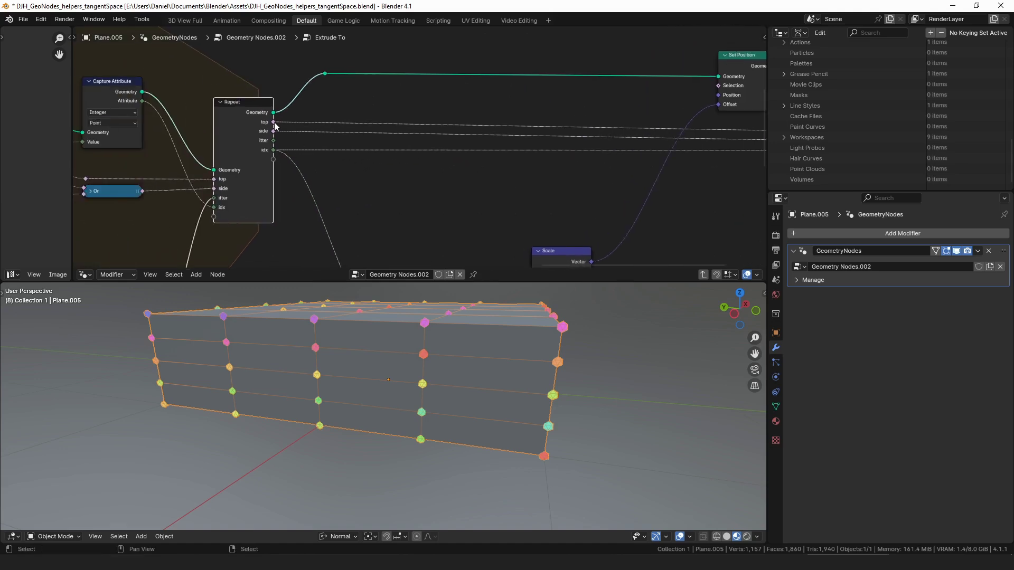
scroll(276, 134, "down", 5)
middle_click_drag(277, 134, 130, 154)
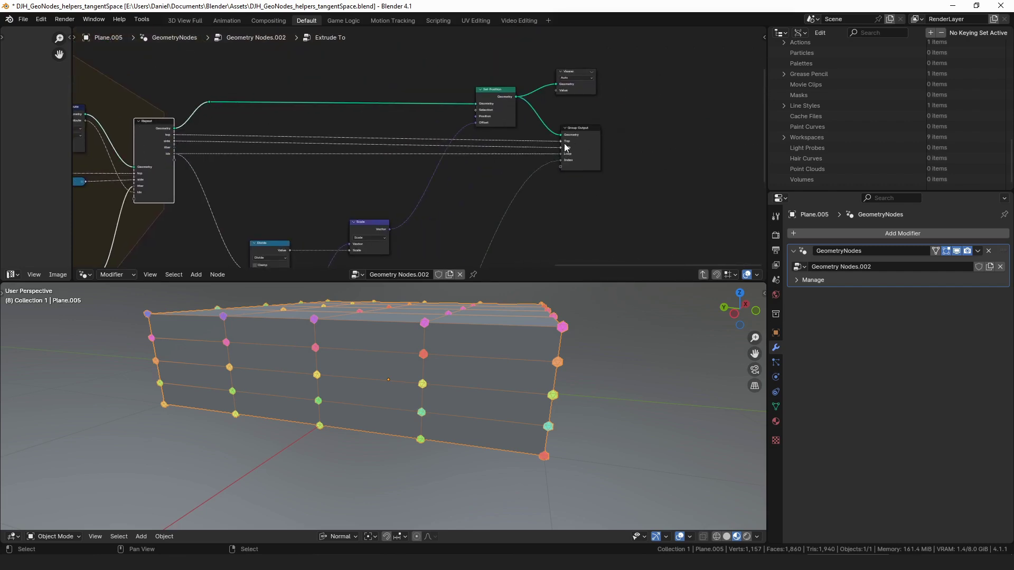
scroll(589, 145, "up", 2)
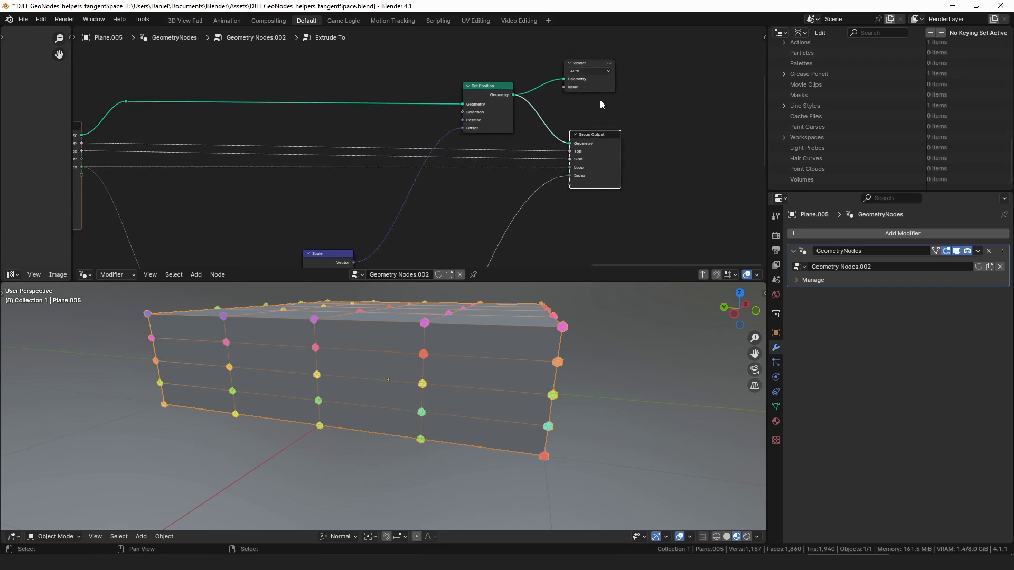
- Leave the Extrude To group for the parent node tree and raise the Extrude To node's Loops Count to 53
key("Tab")
left_click(521, 191)
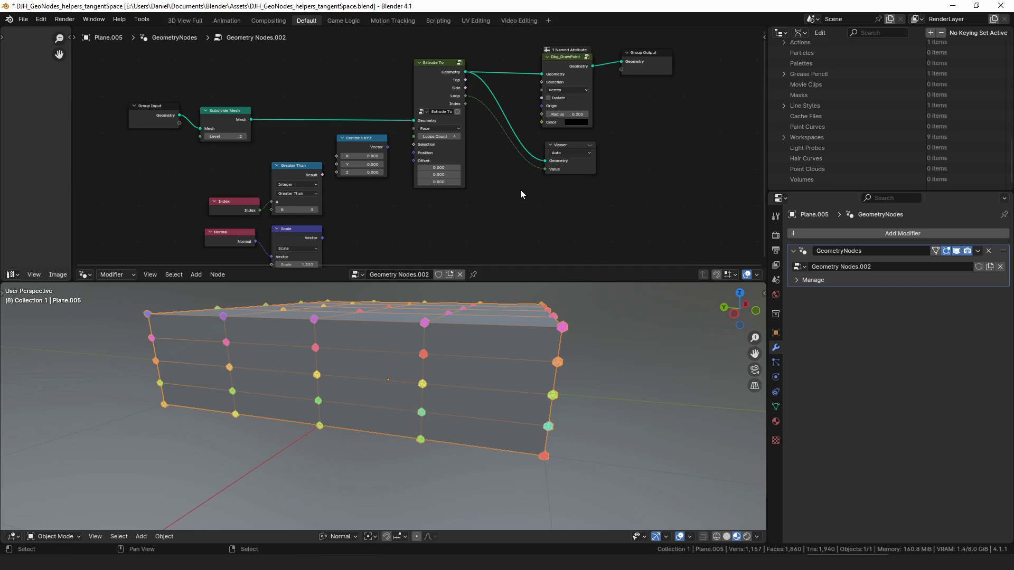
middle_click_drag(486, 105, 411, 156)
left_click_drag(359, 136, 364, 136)
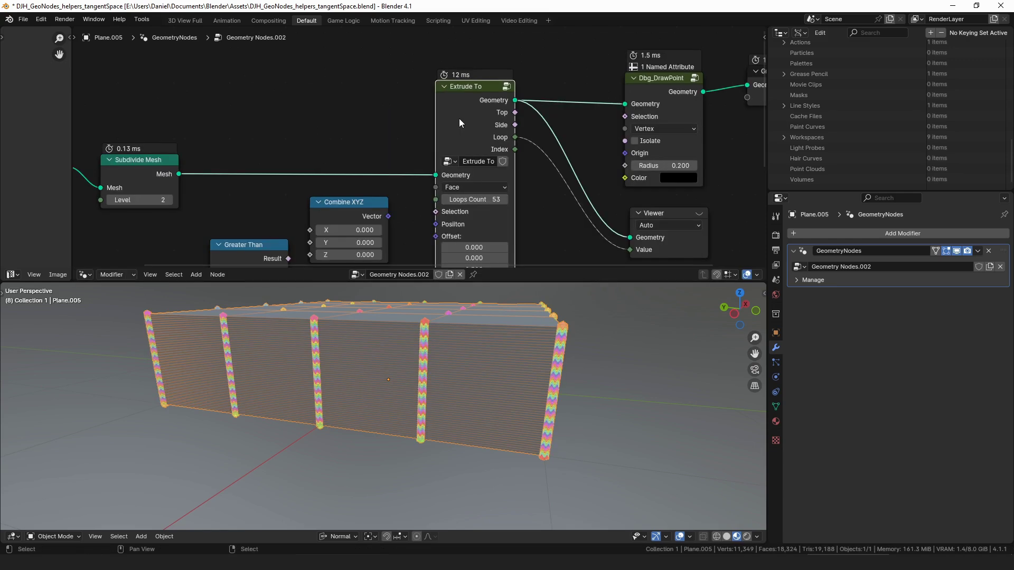
- Reduce the Extrude To node's Loops Count to 1, and raise it again to 8
left_click(483, 198)
type("1")
key("Return")
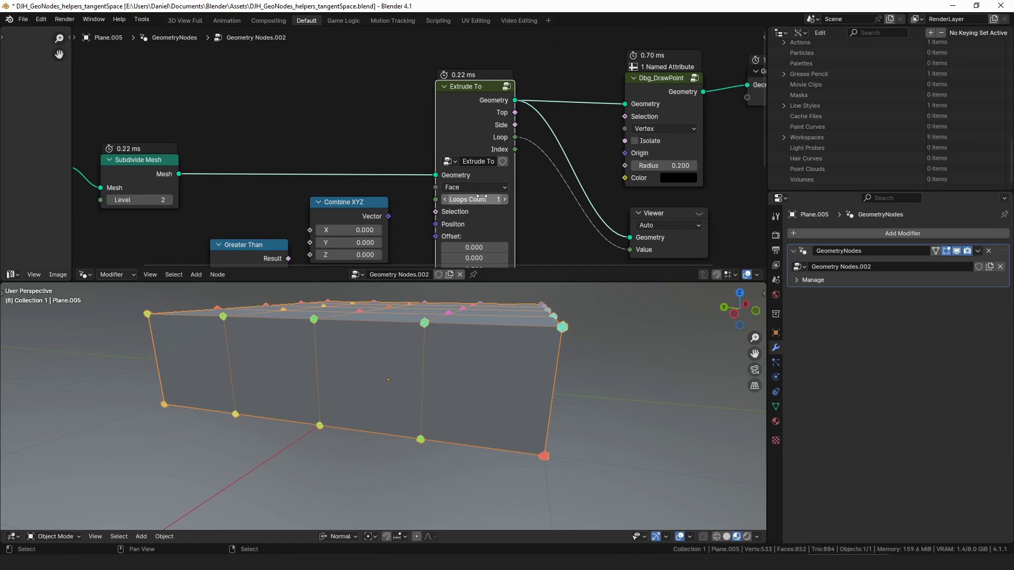
mouse_move(467, 199)
left_mouse_down()
mouse_move(491, 199)
mouse_move(472, 199)
left_mouse_up()
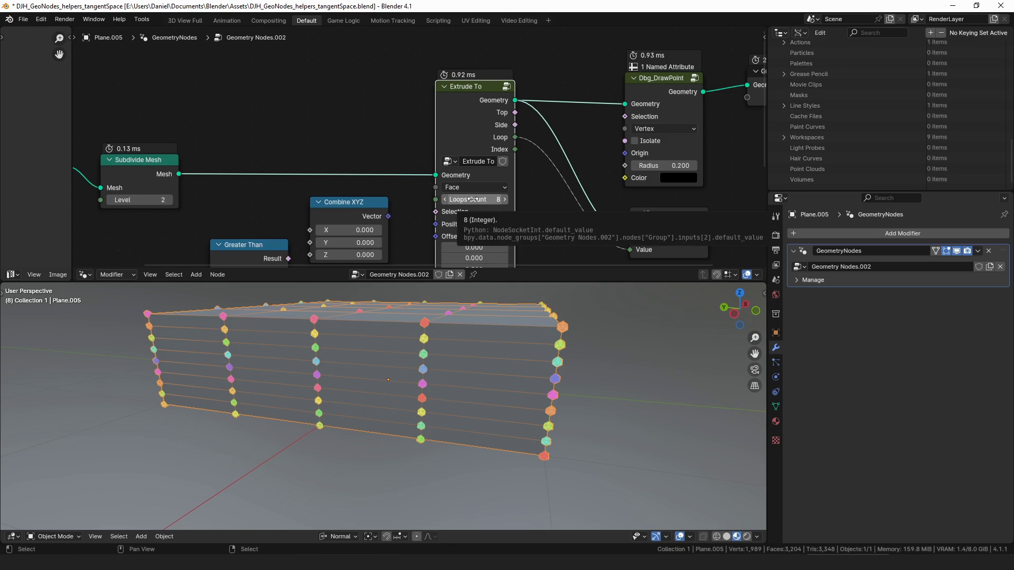